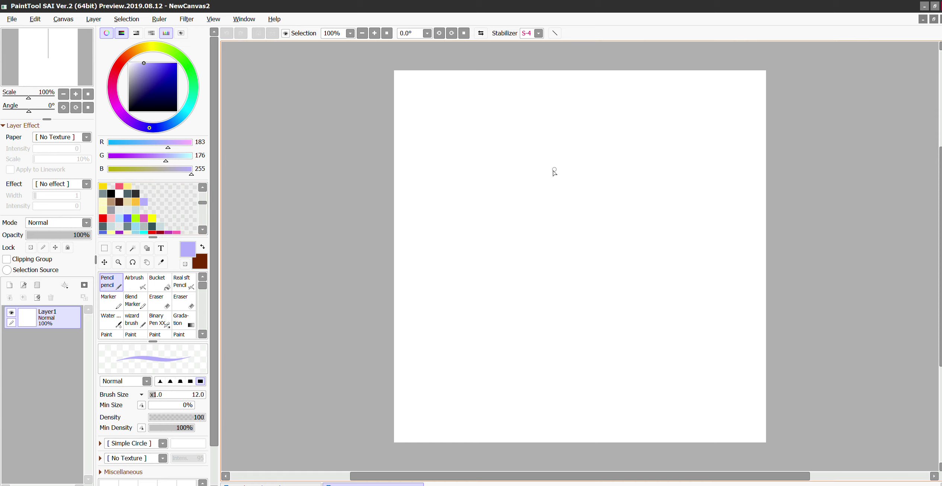
Sketch a round head in light purple at the canvas centre, with curved vertical and horizontal guidelines and an arc near its crown.
mouse_move(521, 182)
left_mouse_down()
mouse_move(591, 172)
mouse_move(566, 161)
mouse_move(598, 177)
mouse_move(517, 192)
mouse_move(540, 178)
mouse_move(532, 274)
mouse_move(524, 248)
mouse_move(597, 260)
left_mouse_up()
mouse_move(515, 210)
left_mouse_down()
mouse_move(619, 183)
mouse_move(630, 237)
mouse_move(577, 277)
mouse_move(517, 241)
mouse_move(558, 172)
mouse_move(595, 167)
mouse_move(631, 220)
mouse_move(522, 224)
left_mouse_up()
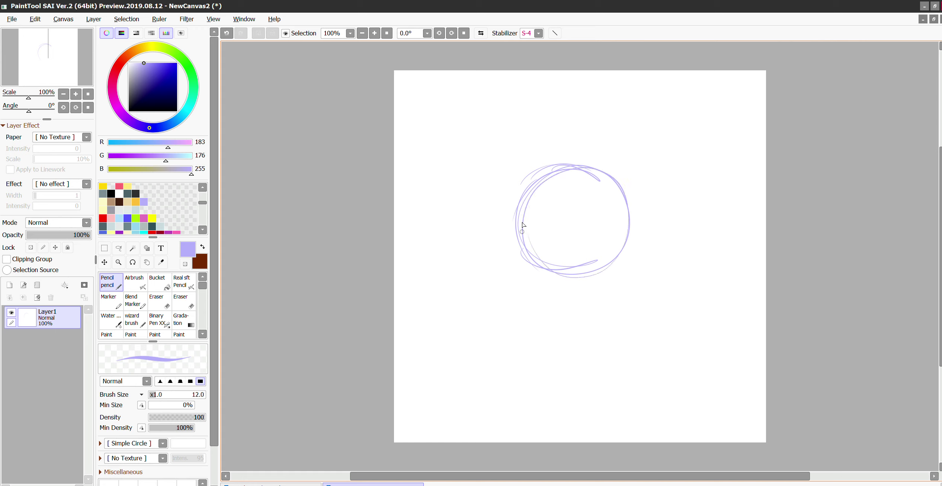
mouse_move(564, 173)
left_mouse_down()
mouse_move(566, 206)
mouse_move(572, 187)
mouse_move(564, 197)
mouse_move(580, 209)
mouse_move(580, 274)
left_mouse_up()
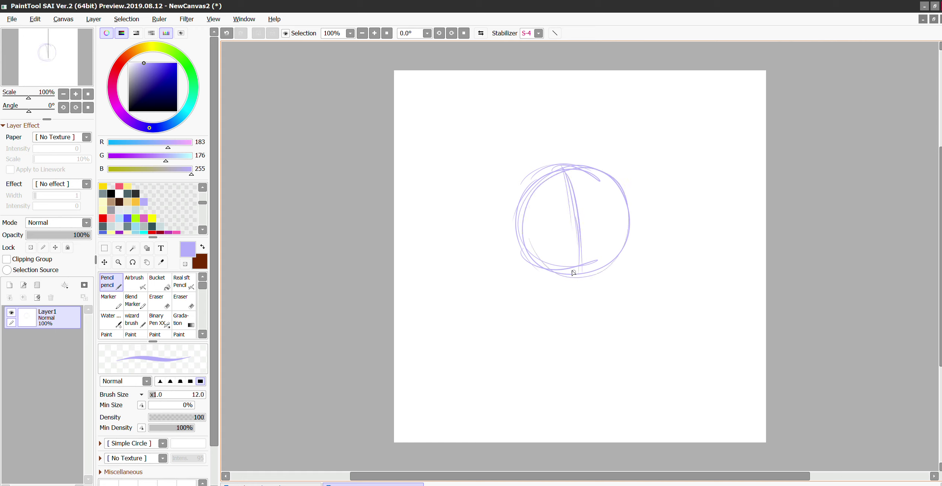
mouse_move(525, 250)
left_mouse_down()
mouse_move(609, 213)
mouse_move(558, 221)
mouse_move(629, 215)
left_mouse_up()
left_click_drag(565, 184, 610, 191)
With the stabilizer set to 5, sketch the spine and small round torso below the head, plus two raised arm lines ending in hand circles.
left_click(539, 33)
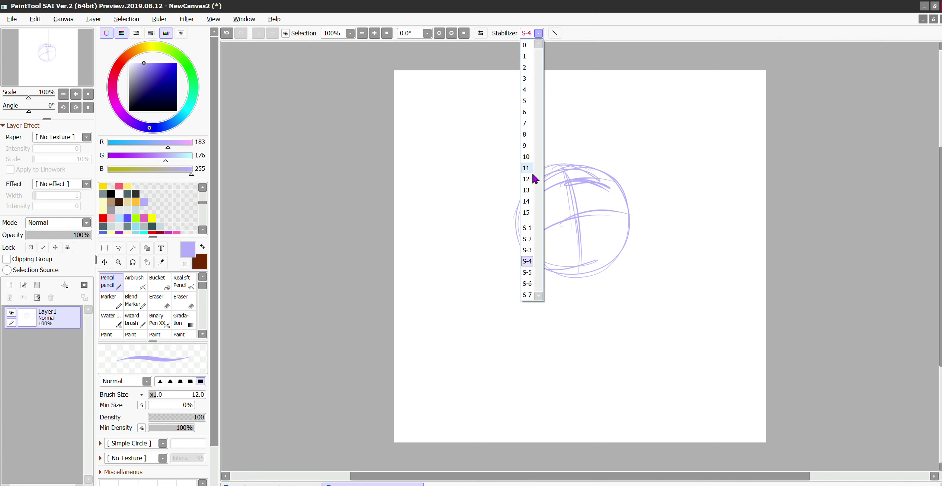
left_click(528, 104)
mouse_move(586, 278)
left_mouse_down()
mouse_move(589, 328)
mouse_move(588, 282)
mouse_move(568, 347)
left_mouse_up()
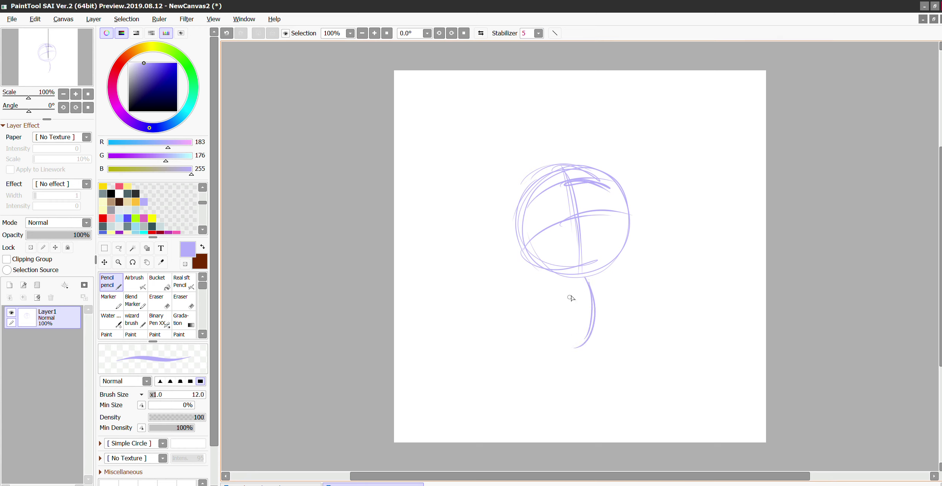
mouse_move(592, 294)
left_mouse_down()
mouse_move(562, 346)
mouse_move(601, 327)
mouse_move(535, 278)
mouse_move(465, 247)
left_mouse_up()
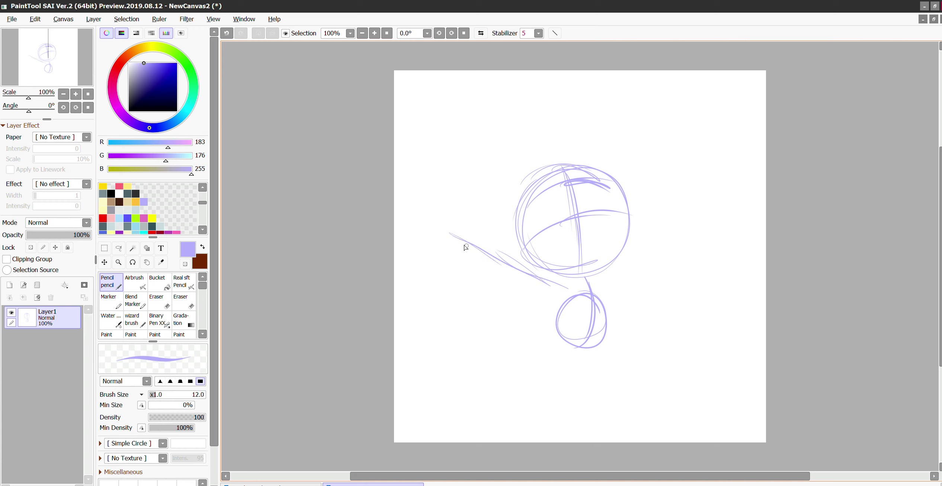
mouse_move(465, 214)
left_mouse_down()
mouse_move(446, 257)
mouse_move(484, 246)
left_mouse_up()
mouse_move(599, 297)
left_mouse_down()
mouse_move(595, 277)
mouse_move(677, 200)
mouse_move(666, 220)
left_mouse_up()
left_click_drag(666, 186, 655, 205)
Sketch an upright oval nose on top of the head, a curved upper lip with cheek creases, and a wide-open mouth with a tongue.
mouse_move(562, 170)
left_mouse_down()
mouse_move(564, 141)
mouse_move(565, 169)
mouse_move(560, 156)
left_mouse_up()
mouse_move(546, 190)
left_mouse_down()
mouse_move(599, 173)
mouse_move(550, 197)
mouse_move(539, 179)
mouse_move(537, 192)
left_mouse_up()
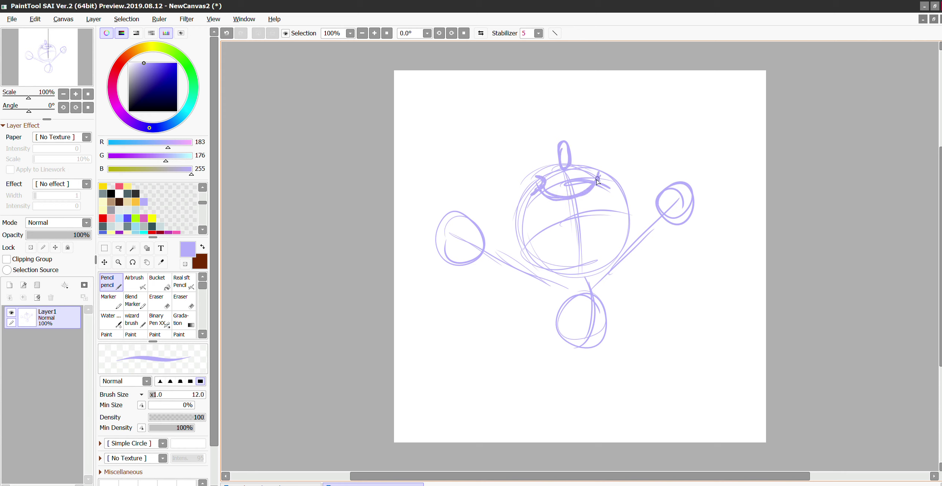
mouse_move(597, 181)
left_mouse_down()
mouse_move(594, 164)
mouse_move(604, 173)
left_mouse_up()
mouse_move(537, 198)
left_mouse_down()
mouse_move(549, 240)
mouse_move(536, 213)
mouse_move(585, 265)
mouse_move(610, 180)
mouse_move(599, 259)
mouse_move(566, 270)
mouse_move(535, 218)
mouse_move(549, 239)
mouse_move(577, 241)
mouse_move(606, 235)
left_mouse_up()
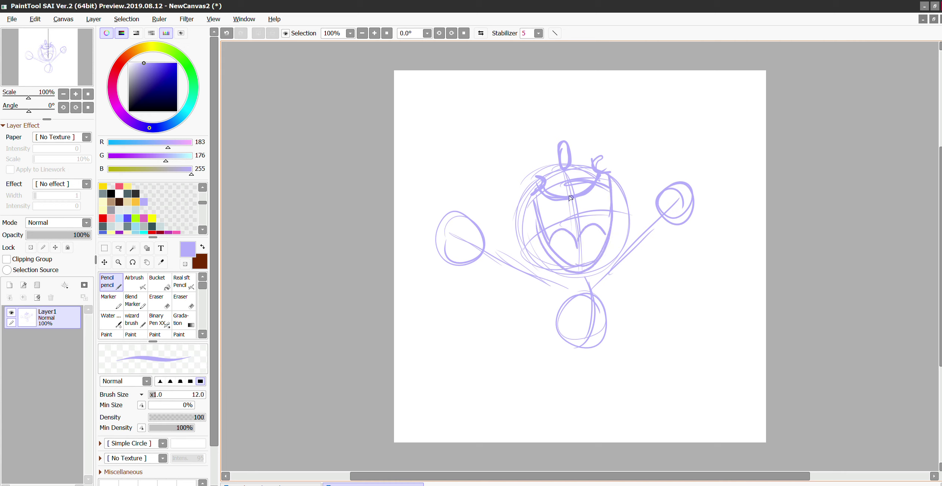
Draw rounded cheeks beside the upper lip and outline both sides of the face down to the collar.
left_click_drag(530, 171, 509, 209)
mouse_move(585, 163)
left_mouse_down()
mouse_move(600, 150)
mouse_move(622, 178)
left_mouse_up()
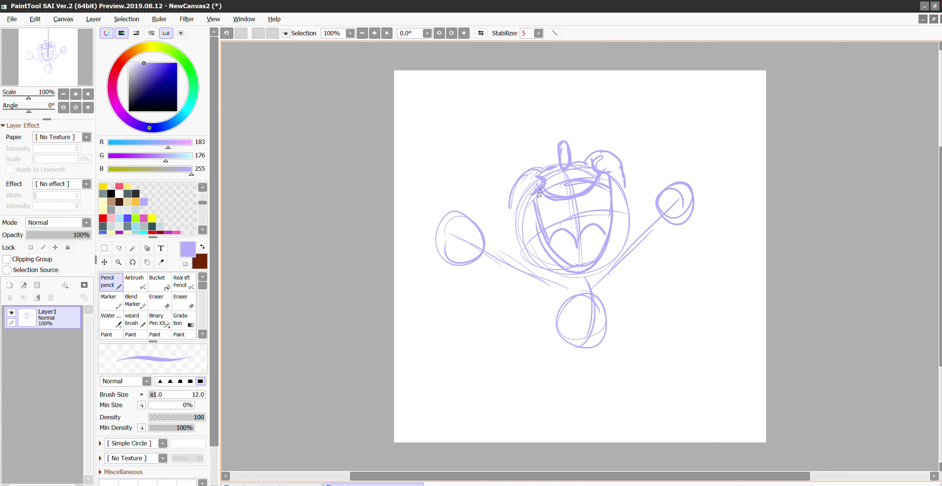
mouse_move(539, 193)
left_mouse_down()
mouse_move(524, 255)
mouse_move(509, 219)
mouse_move(549, 275)
mouse_move(527, 260)
mouse_move(567, 282)
left_mouse_up()
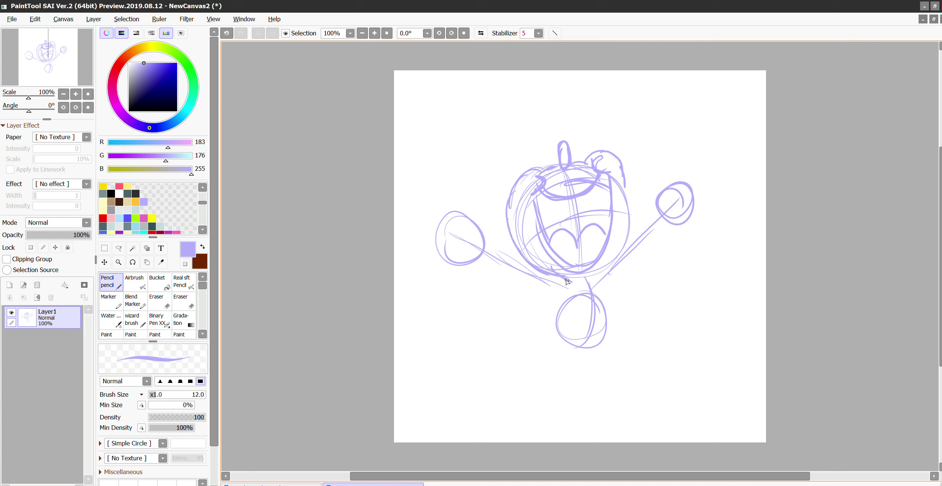
mouse_move(623, 174)
left_mouse_down()
mouse_move(618, 252)
mouse_move(565, 284)
mouse_move(597, 305)
left_mouse_up()
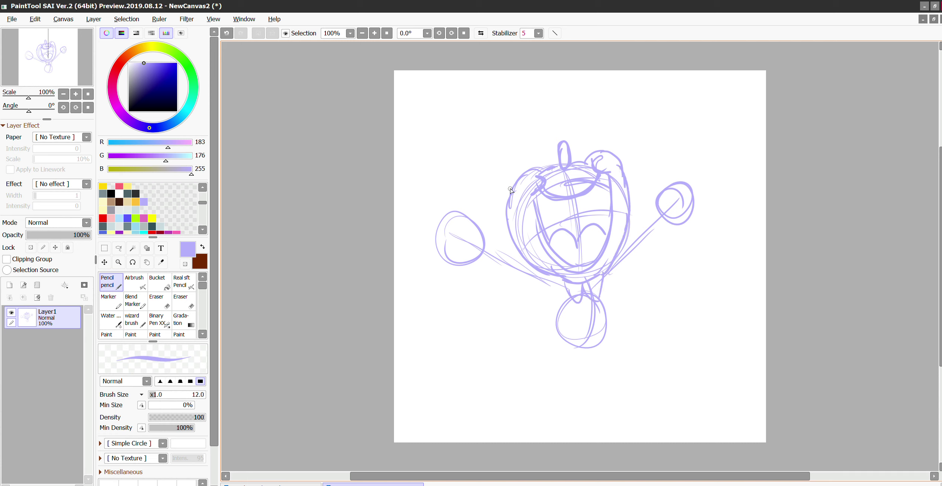
Add pointed hair spikes down both sides of the head, two pointed ears, and curved tufts above the nose.
mouse_move(510, 189)
left_mouse_down()
mouse_move(486, 254)
mouse_move(490, 237)
mouse_move(491, 289)
mouse_move(508, 262)
mouse_move(532, 313)
mouse_move(550, 266)
left_mouse_up()
mouse_move(624, 174)
left_mouse_down()
mouse_move(645, 206)
mouse_move(656, 260)
mouse_move(634, 244)
mouse_move(643, 303)
left_mouse_up()
mouse_move(611, 272)
left_mouse_down()
mouse_move(638, 294)
mouse_move(632, 254)
left_mouse_up()
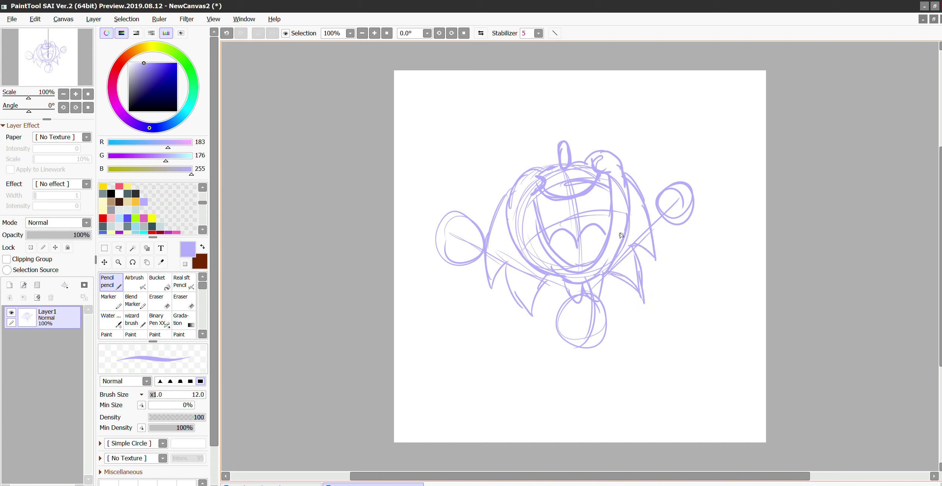
mouse_move(534, 169)
left_mouse_down()
mouse_move(501, 169)
mouse_move(511, 155)
mouse_move(514, 179)
mouse_move(509, 164)
mouse_move(543, 166)
mouse_move(559, 104)
mouse_move(556, 143)
mouse_move(594, 123)
mouse_move(582, 130)
mouse_move(591, 145)
mouse_move(628, 120)
mouse_move(626, 157)
mouse_move(617, 134)
mouse_move(618, 156)
left_mouse_up()
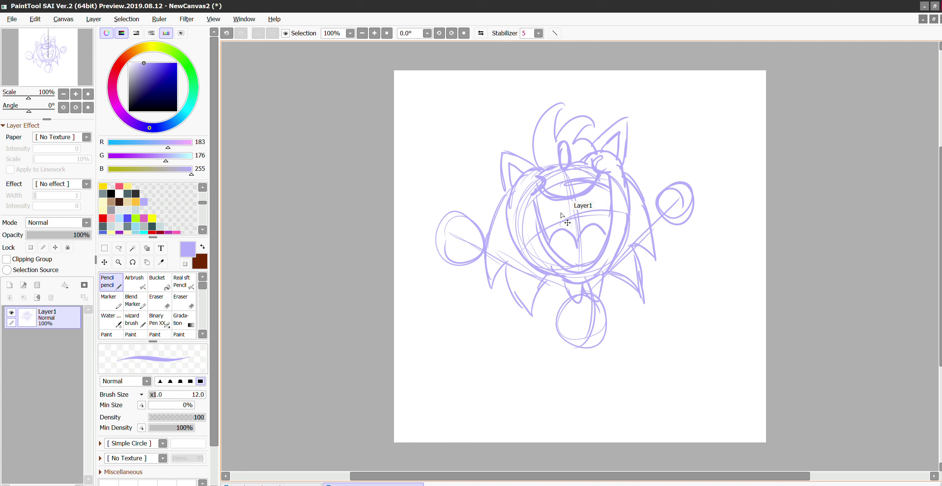
Move the whole character sketch slightly down the canvas and apply the transformation.
key("ctrl+t")
left_click_drag(562, 204, 562, 233)
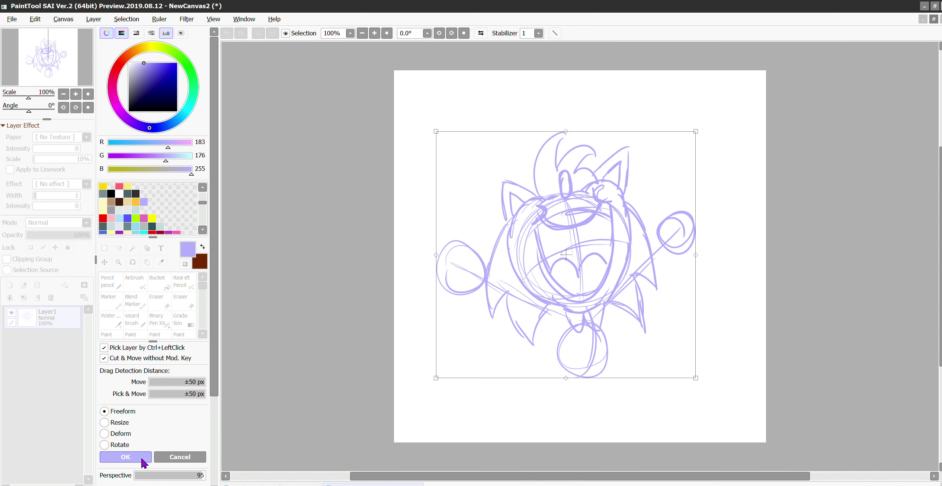
left_click(126, 457)
Using a darker purple (RGB 119, 111, 206), sketch the flared skirt hem under the torso and a round puff sleeve at each shoulder.
left_click_drag(146, 63, 147, 72)
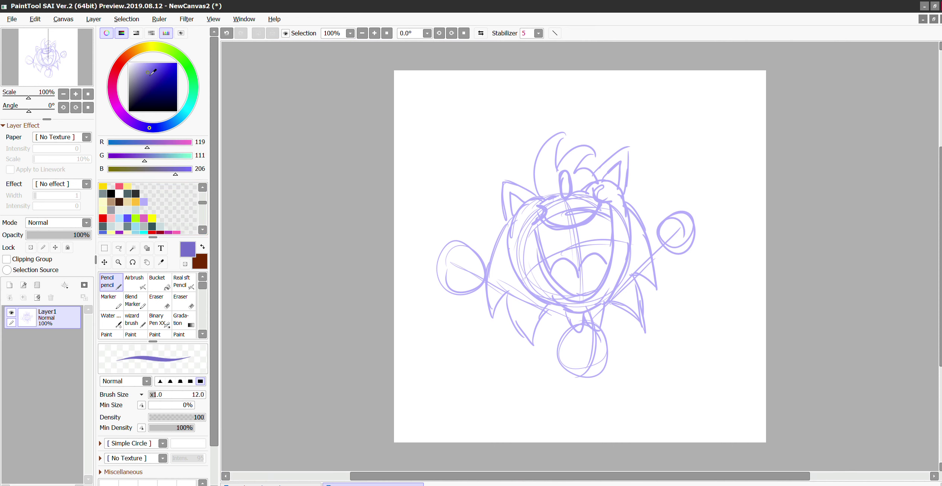
mouse_move(561, 365)
left_mouse_down()
mouse_move(537, 375)
mouse_move(576, 392)
mouse_move(565, 398)
mouse_move(597, 391)
mouse_move(625, 361)
mouse_move(608, 353)
mouse_move(638, 356)
mouse_move(602, 385)
left_mouse_up()
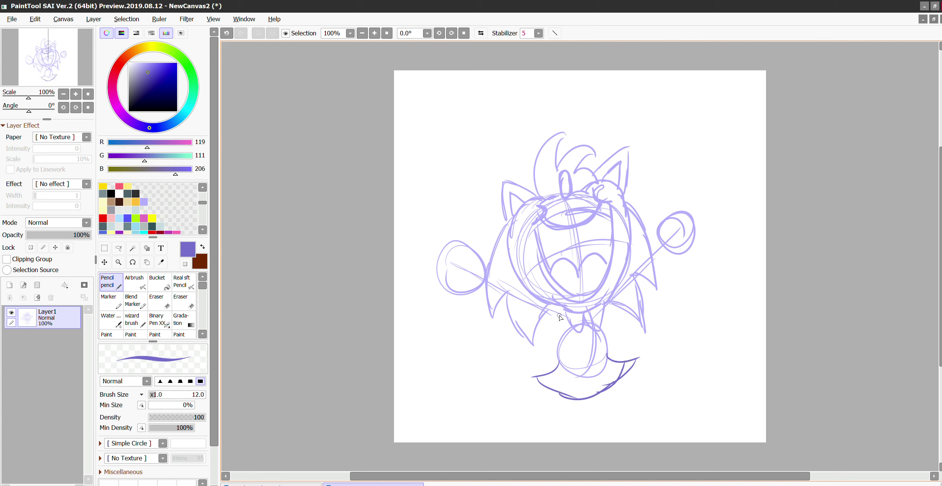
mouse_move(560, 316)
left_mouse_down()
mouse_move(539, 302)
mouse_move(545, 333)
mouse_move(565, 320)
left_mouse_up()
mouse_move(612, 297)
left_mouse_down()
mouse_move(626, 324)
mouse_move(600, 337)
mouse_move(620, 329)
left_mouse_up()
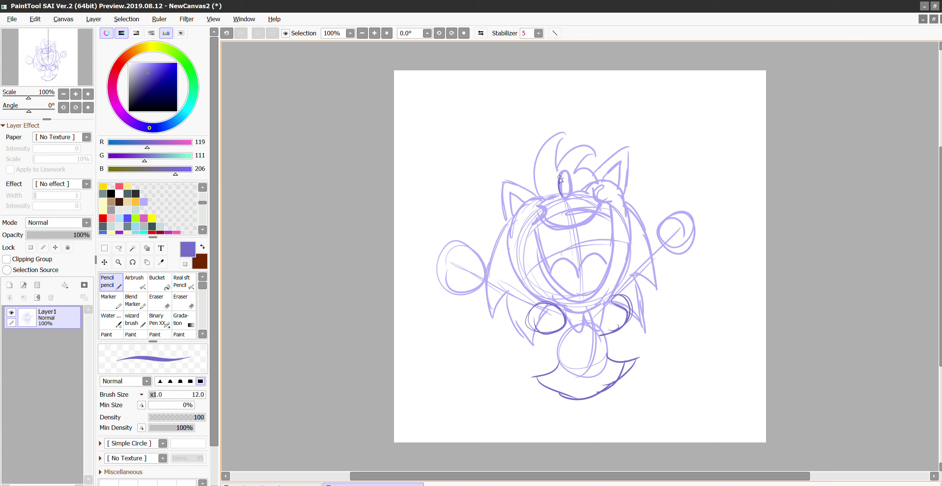
Darken the oval nose and draw the inside of the mouth, with the throat arches, a tooth and the mouth edges.
mouse_move(559, 179)
left_mouse_down()
mouse_move(567, 196)
mouse_move(563, 179)
left_mouse_up()
left_click_drag(594, 256, 610, 264)
mouse_move(560, 265)
left_mouse_down()
mouse_move(558, 237)
mouse_move(573, 236)
mouse_move(578, 247)
mouse_move(586, 228)
mouse_move(601, 242)
left_mouse_up()
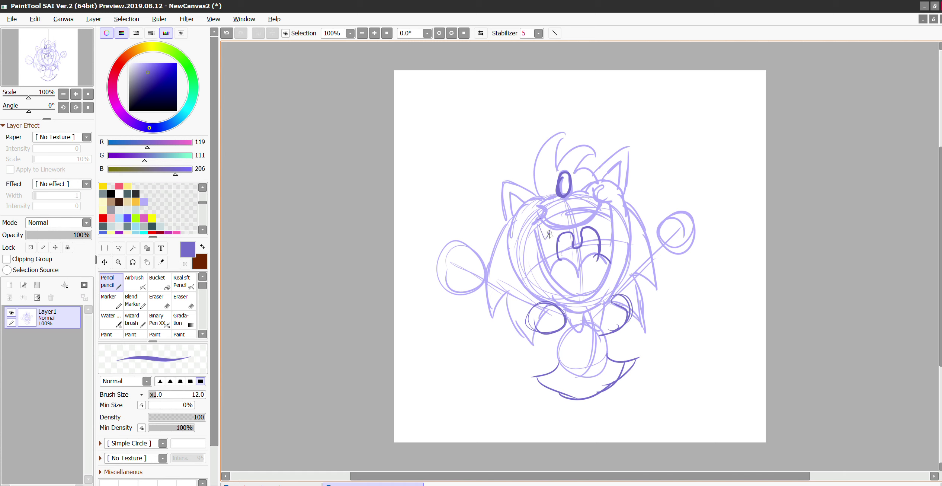
mouse_move(601, 218)
left_mouse_down()
mouse_move(563, 231)
mouse_move(539, 225)
mouse_move(554, 276)
mouse_move(577, 299)
mouse_move(597, 285)
left_mouse_up()
Draw both arms in dark purple from the puff sleeves to the wrists, adding glove cuffs and the scalloped collar.
mouse_move(484, 279)
left_mouse_down()
mouse_move(528, 305)
mouse_move(534, 325)
left_mouse_up()
left_click_drag(476, 293, 530, 327)
mouse_move(485, 275)
left_mouse_down()
mouse_move(494, 296)
mouse_move(469, 295)
mouse_move(484, 300)
left_mouse_up()
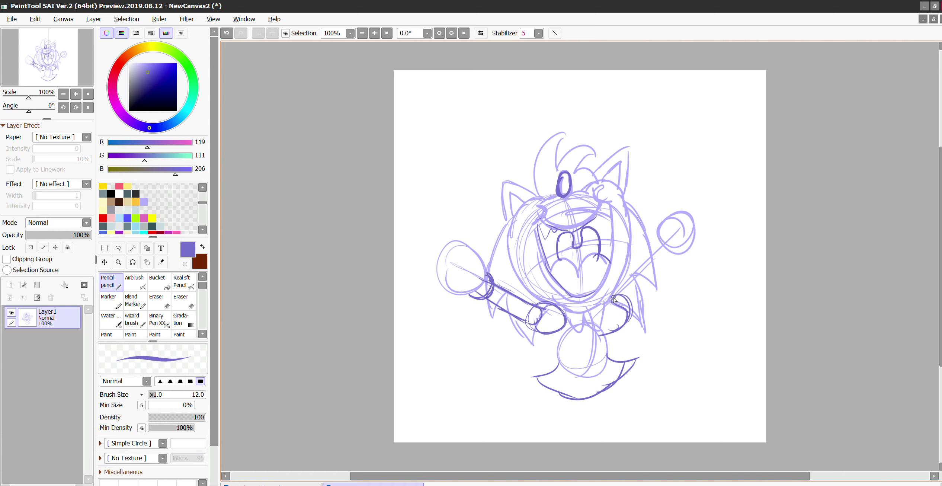
mouse_move(612, 301)
left_mouse_down()
mouse_move(658, 240)
mouse_move(673, 254)
mouse_move(625, 308)
mouse_move(624, 294)
mouse_move(609, 333)
mouse_move(566, 328)
mouse_move(566, 317)
mouse_move(571, 331)
mouse_move(594, 329)
mouse_move(600, 310)
left_mouse_up()
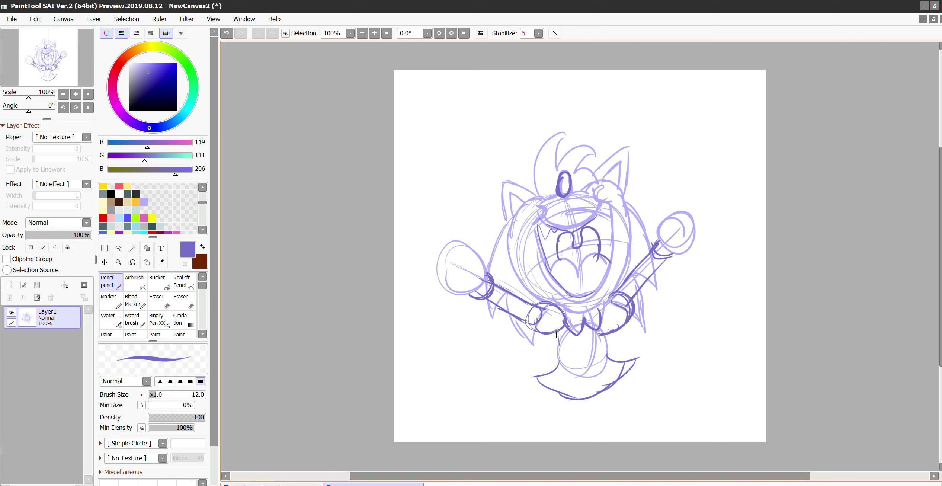
Draw the bodice and ruffled skirt, then add short eye arcs, the nose shading and a darker head contour.
mouse_move(557, 332)
left_mouse_down()
mouse_move(560, 359)
mouse_move(583, 369)
mouse_move(600, 334)
left_mouse_up()
left_click_drag(572, 366, 581, 364)
mouse_move(526, 349)
left_mouse_down()
mouse_move(531, 374)
mouse_move(528, 358)
mouse_move(550, 366)
mouse_move(525, 378)
mouse_move(546, 377)
mouse_move(561, 397)
mouse_move(575, 385)
mouse_move(592, 383)
mouse_move(591, 391)
mouse_move(629, 361)
mouse_move(605, 372)
mouse_move(623, 377)
mouse_move(637, 359)
left_mouse_up()
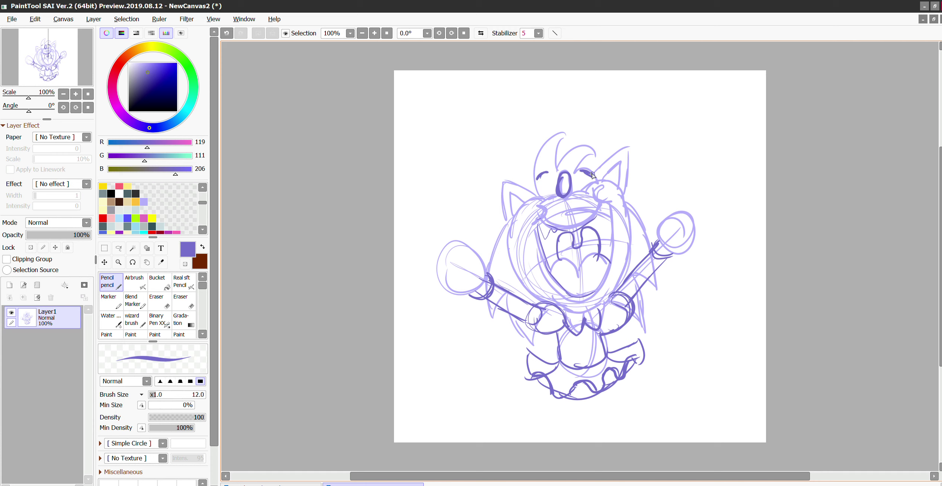
mouse_move(585, 191)
left_mouse_down()
mouse_move(603, 185)
mouse_move(546, 198)
mouse_move(591, 183)
mouse_move(629, 204)
mouse_move(622, 270)
mouse_move(583, 302)
left_mouse_up()
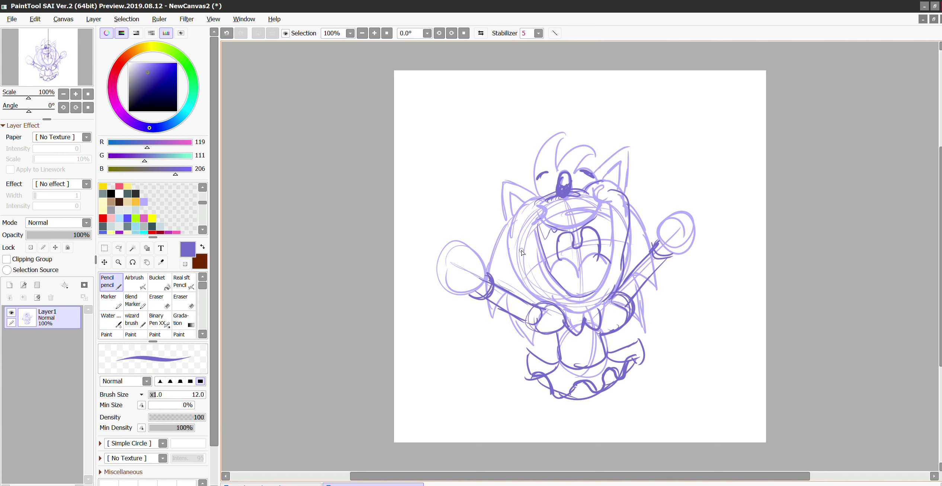
Sketch two thin legs below the skirt with flared boot cuffs, and a large rounded shoe on the right-hand foot.
mouse_move(559, 366)
left_mouse_down()
mouse_move(572, 429)
mouse_move(576, 398)
mouse_move(581, 422)
left_mouse_up()
left_click_drag(601, 373, 603, 411)
mouse_move(591, 368)
left_mouse_down()
mouse_move(592, 421)
mouse_move(616, 403)
mouse_move(597, 429)
mouse_move(616, 426)
left_mouse_up()
mouse_move(564, 415)
left_mouse_down()
mouse_move(582, 409)
mouse_move(580, 429)
mouse_move(561, 430)
mouse_move(589, 442)
left_mouse_up()
mouse_move(615, 431)
left_mouse_down()
mouse_move(646, 405)
mouse_move(670, 443)
left_mouse_up()
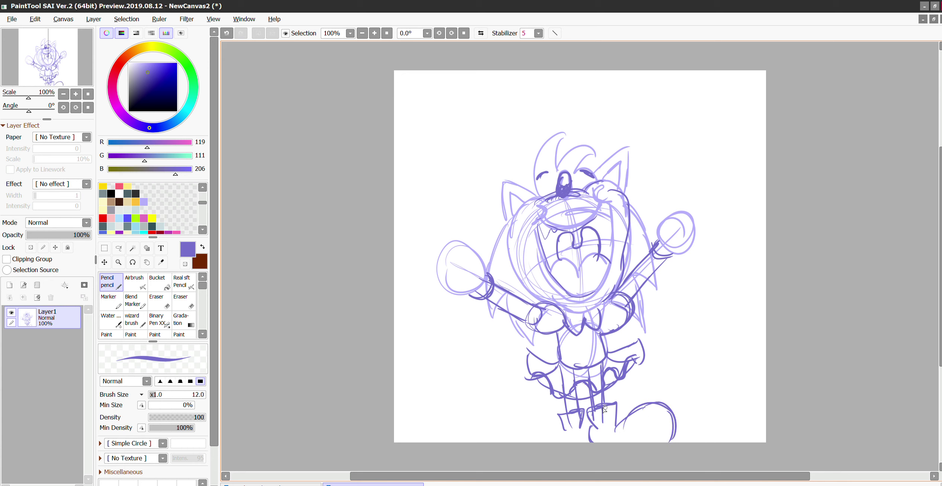
Sketch the other rounded shoe, refine both boots' cuffs and shoe contours, and start a lettering curve in the canvas's upper-left area.
left_click_drag(413, 124, 442, 148)
mouse_move(566, 433)
left_mouse_down()
mouse_move(515, 426)
mouse_move(506, 442)
left_mouse_up()
mouse_move(510, 429)
left_mouse_down()
mouse_move(537, 420)
mouse_move(567, 431)
mouse_move(573, 417)
mouse_move(541, 409)
left_mouse_up()
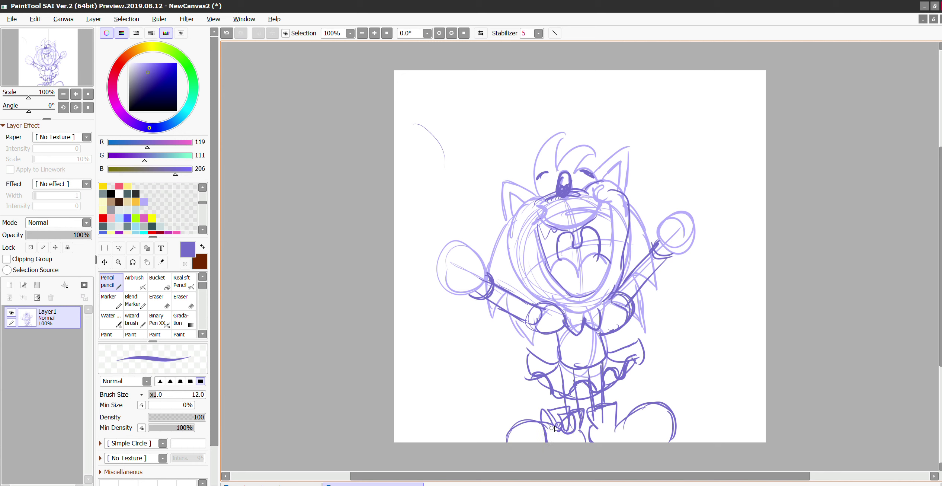
mouse_move(636, 416)
left_mouse_down()
mouse_move(629, 442)
mouse_move(616, 430)
left_mouse_up()
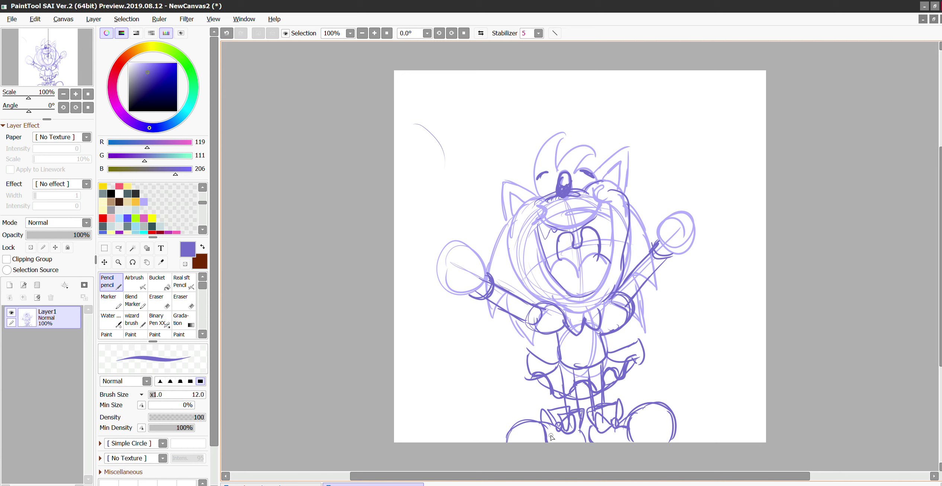
left_click_drag(551, 436, 560, 434)
mouse_move(620, 430)
left_mouse_down()
mouse_move(642, 405)
mouse_move(673, 431)
left_mouse_up()
Draw spread fingers over both hand circles and darken the ear and eye lines on the right-hand side of the head.
mouse_move(475, 261)
left_mouse_down()
mouse_move(493, 249)
mouse_move(489, 287)
mouse_move(454, 233)
mouse_move(433, 278)
mouse_move(446, 296)
mouse_move(475, 292)
left_mouse_up()
mouse_move(661, 239)
left_mouse_down()
mouse_move(678, 253)
mouse_move(665, 260)
left_mouse_up()
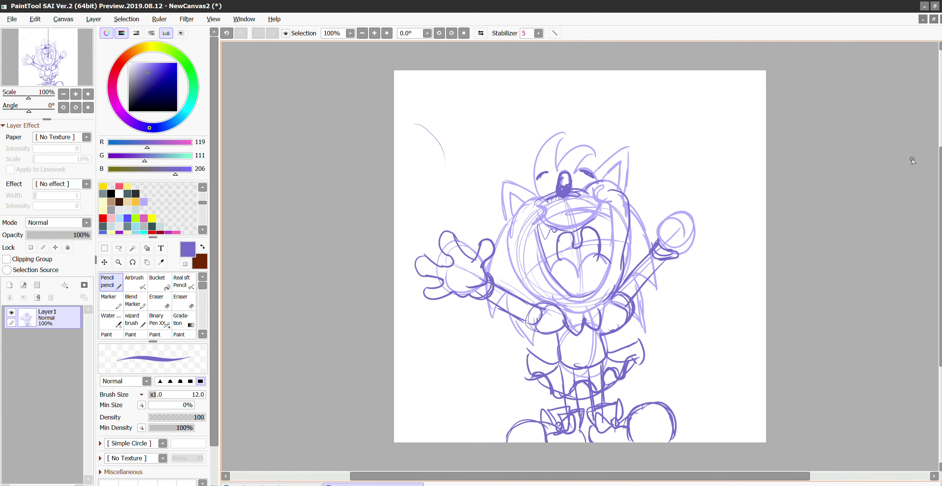
mouse_move(576, 172)
left_mouse_down()
mouse_move(597, 180)
mouse_move(629, 148)
mouse_move(628, 199)
mouse_move(668, 222)
mouse_move(687, 193)
mouse_move(674, 209)
mouse_move(703, 221)
mouse_move(696, 242)
mouse_move(672, 249)
left_mouse_up()
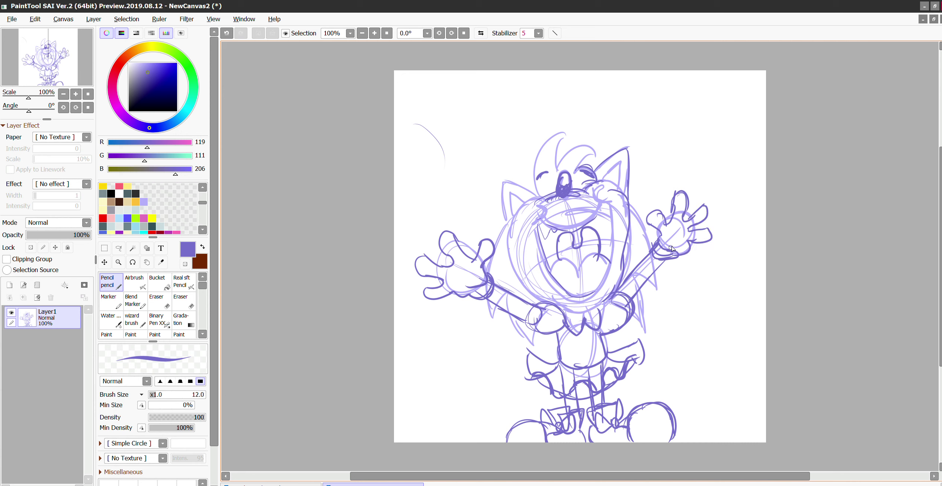
Hand-letter the words "ONE MORE" in an arc above the character.
mouse_move(420, 132)
left_mouse_down()
mouse_move(405, 146)
mouse_move(446, 175)
mouse_move(452, 138)
mouse_move(467, 155)
mouse_move(471, 144)
mouse_move(447, 109)
mouse_move(471, 97)
mouse_move(483, 135)
mouse_move(508, 124)
left_mouse_up()
left_click_drag(469, 121, 491, 106)
key("super+e")
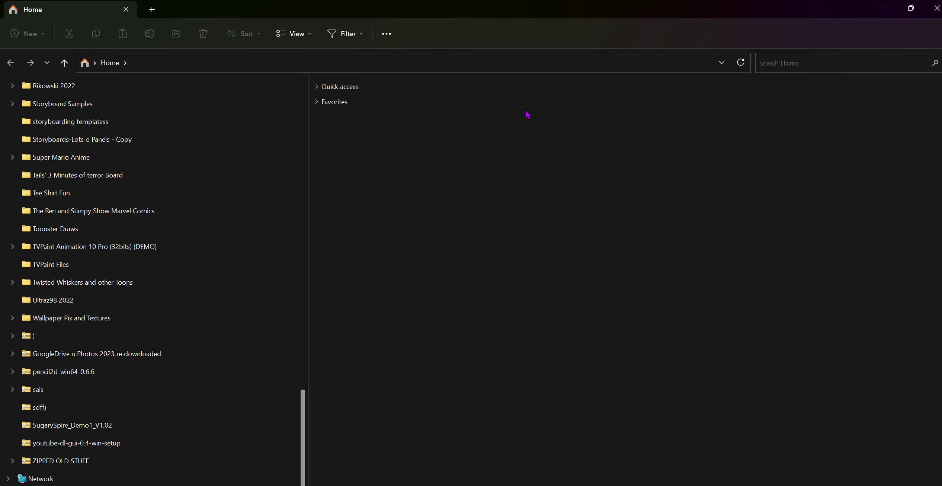
left_click(885, 9)
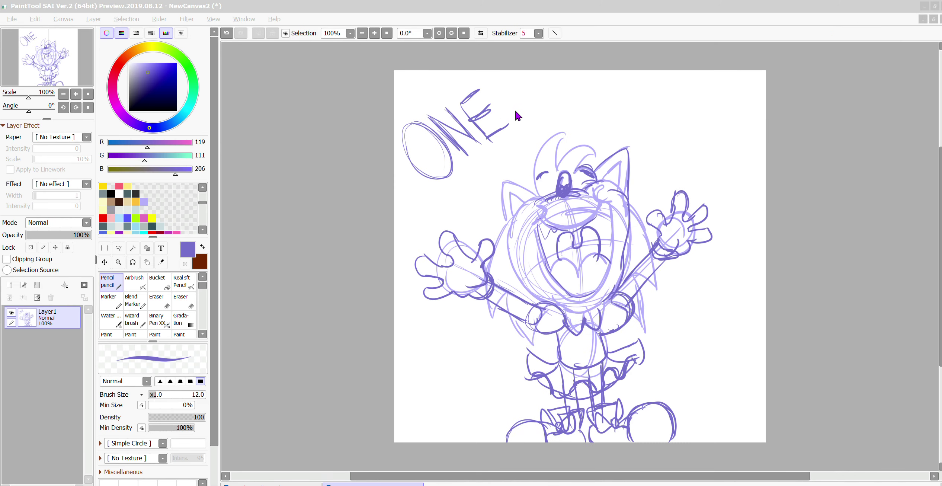
mouse_move(519, 129)
left_mouse_down()
mouse_move(528, 77)
mouse_move(534, 113)
mouse_move(550, 82)
mouse_move(555, 118)
mouse_move(562, 112)
mouse_move(574, 77)
mouse_move(591, 118)
left_mouse_up()
left_click_drag(589, 81, 605, 116)
mouse_move(610, 79)
left_mouse_down()
mouse_move(625, 79)
mouse_move(611, 89)
mouse_move(631, 116)
mouse_move(610, 80)
mouse_move(631, 75)
mouse_move(623, 118)
left_mouse_up()
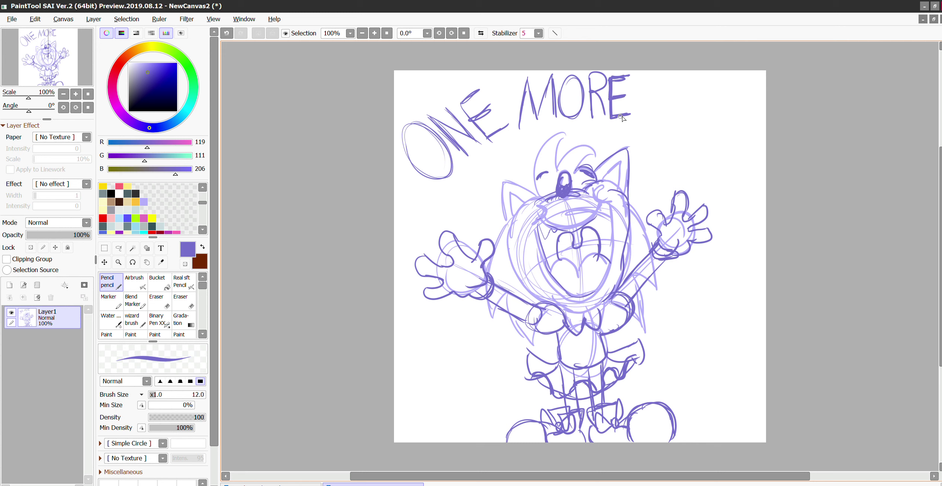
Complete the lettering arc above the character with "DAY!!".
mouse_move(664, 85)
left_mouse_down()
mouse_move(655, 128)
mouse_move(670, 126)
mouse_move(681, 86)
mouse_move(658, 128)
left_mouse_up()
mouse_move(695, 84)
left_mouse_down()
mouse_move(674, 129)
mouse_move(696, 124)
mouse_move(693, 137)
left_mouse_up()
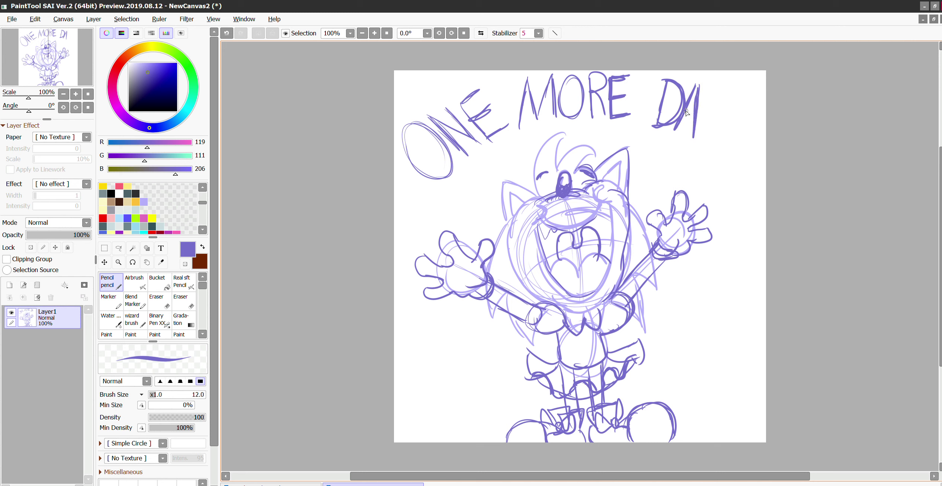
left_click_drag(704, 91, 713, 116)
mouse_move(724, 87)
left_mouse_down()
mouse_move(698, 153)
mouse_move(740, 96)
mouse_move(729, 130)
left_mouse_up()
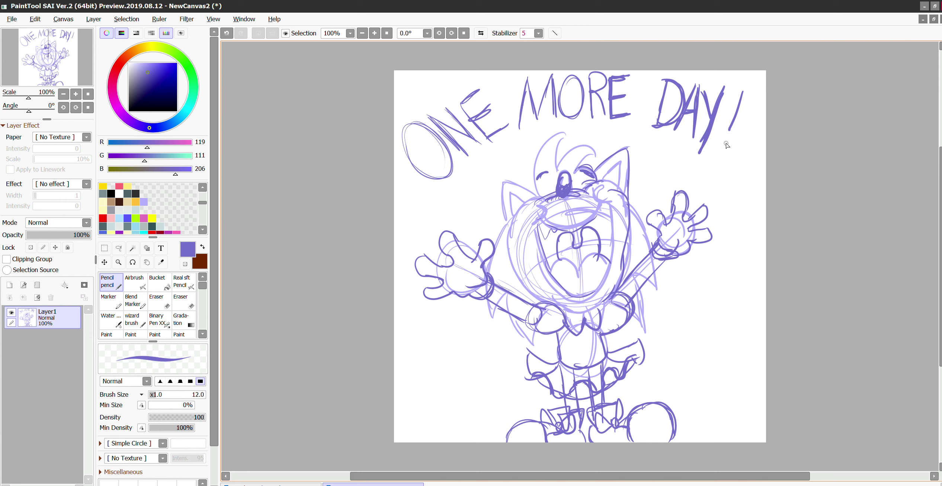
left_click_drag(756, 90, 737, 141)
Touch up the face lines and erase the upper head, including the ears, hair tufts, nose and upper lip.
mouse_move(591, 196)
left_mouse_down()
mouse_move(611, 182)
mouse_move(629, 227)
mouse_move(629, 261)
mouse_move(616, 277)
left_mouse_up()
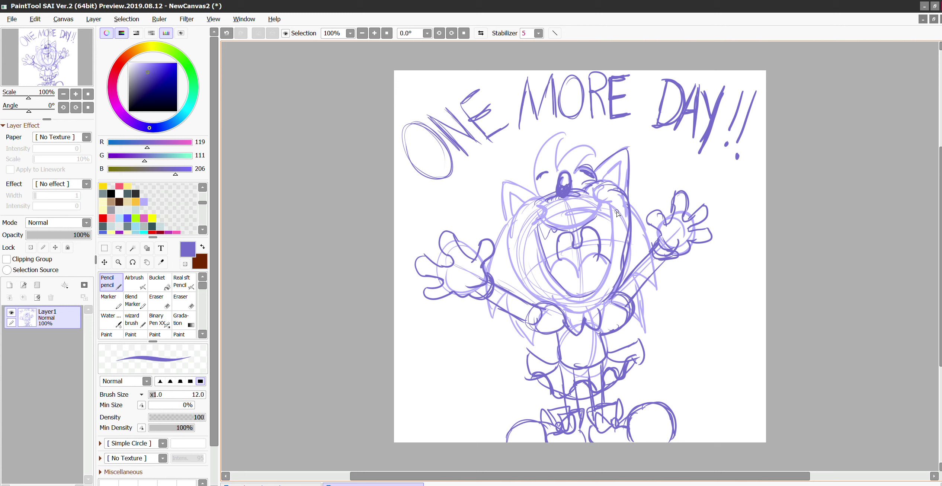
key("e")
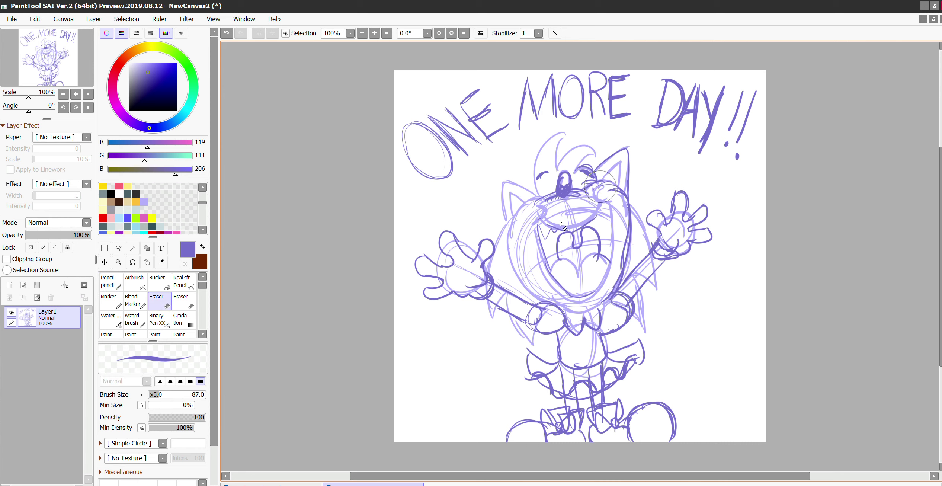
mouse_move(570, 216)
left_mouse_down()
mouse_move(537, 206)
mouse_move(517, 186)
mouse_move(521, 170)
mouse_move(596, 153)
mouse_move(602, 165)
mouse_move(620, 167)
mouse_move(614, 203)
mouse_move(574, 197)
mouse_move(555, 135)
left_mouse_up()
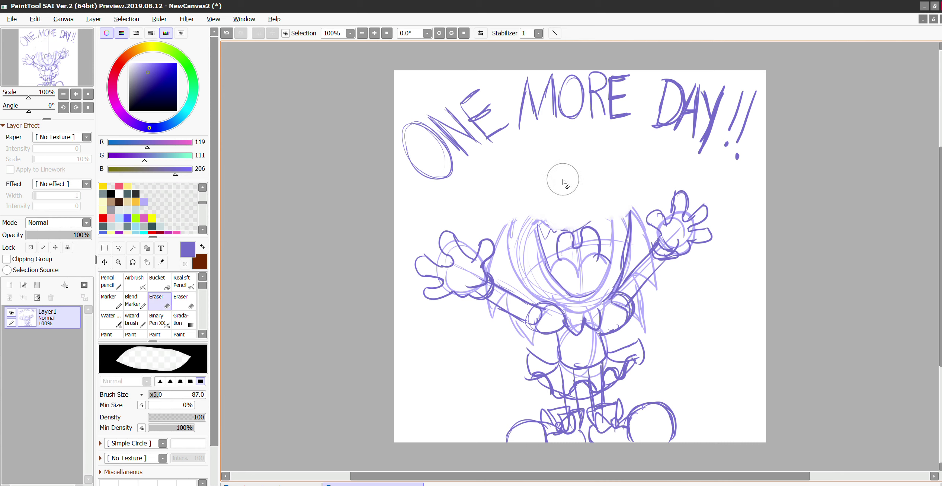
Redraw the head as a tall oval with a small nose on top, an upper lip, a wide-open mouth and upper teeth.
key("n")
mouse_move(536, 240)
left_mouse_down()
mouse_move(538, 193)
mouse_move(547, 179)
mouse_move(577, 185)
mouse_move(618, 230)
mouse_move(527, 236)
mouse_move(515, 228)
mouse_move(538, 166)
mouse_move(562, 151)
mouse_move(616, 181)
mouse_move(629, 222)
left_mouse_up()
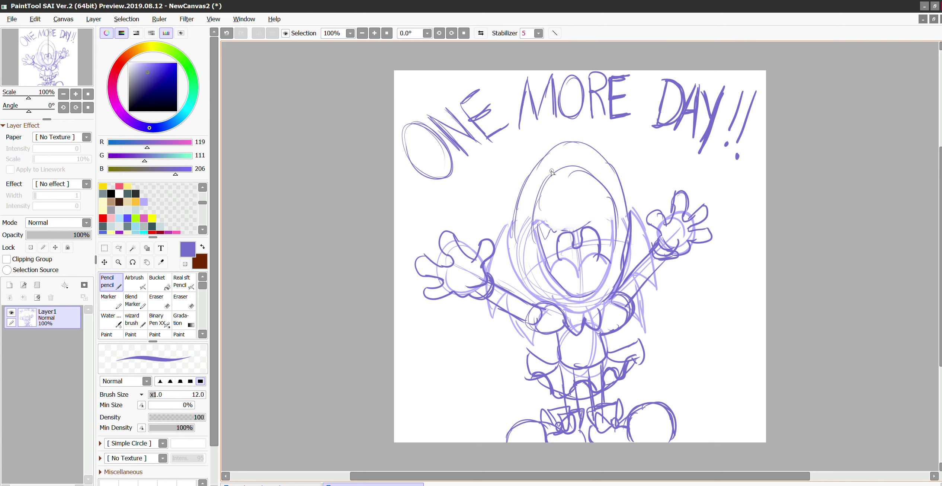
mouse_move(552, 172)
left_mouse_down()
mouse_move(592, 169)
mouse_move(546, 177)
mouse_move(535, 247)
mouse_move(561, 289)
left_mouse_up()
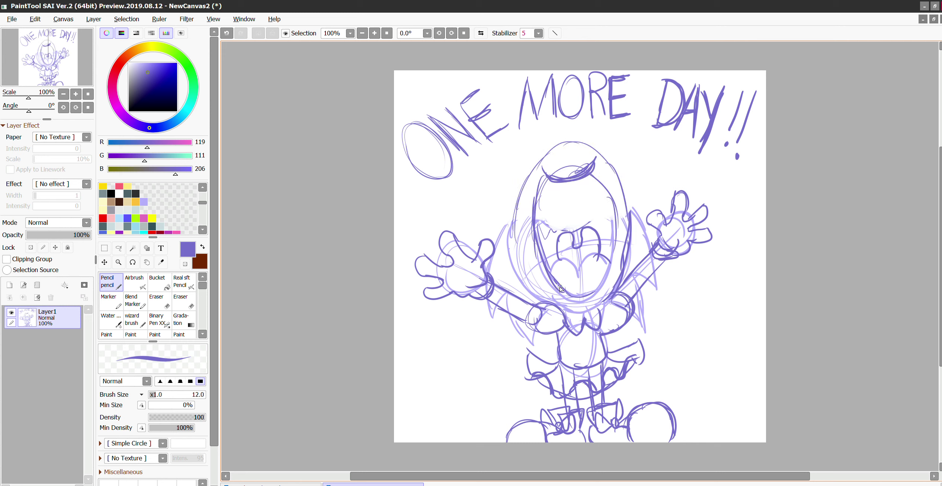
mouse_move(566, 148)
left_mouse_down()
mouse_move(570, 126)
mouse_move(566, 148)
left_mouse_up()
mouse_move(562, 142)
left_mouse_down()
mouse_move(613, 186)
mouse_move(629, 222)
left_mouse_up()
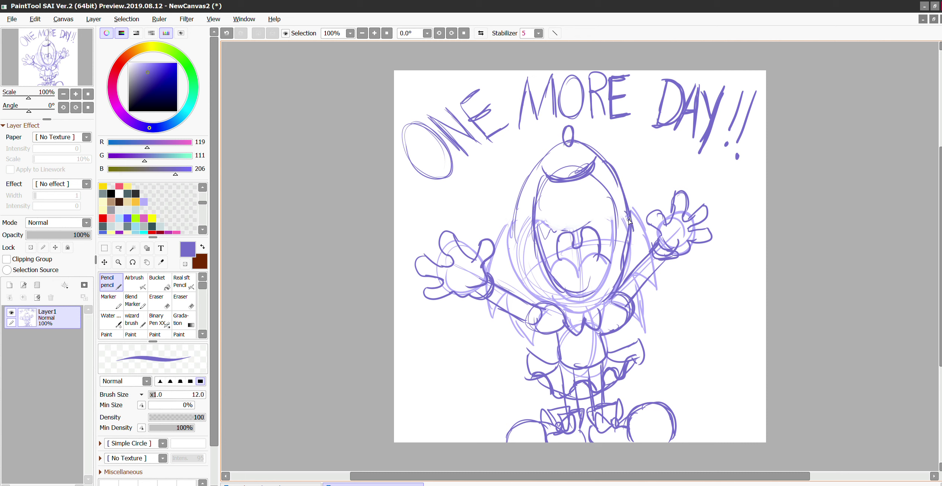
mouse_move(594, 169)
left_mouse_down()
mouse_move(613, 224)
mouse_move(600, 289)
mouse_move(573, 300)
mouse_move(537, 255)
mouse_move(536, 170)
left_mouse_up()
mouse_move(539, 210)
left_mouse_down()
mouse_move(599, 188)
mouse_move(552, 209)
mouse_move(582, 208)
left_mouse_up()
mouse_move(580, 150)
left_mouse_down()
mouse_move(611, 171)
mouse_move(630, 239)
mouse_move(601, 302)
mouse_move(553, 307)
mouse_move(507, 245)
mouse_move(520, 181)
mouse_move(555, 146)
mouse_move(578, 149)
mouse_move(609, 182)
left_mouse_up()
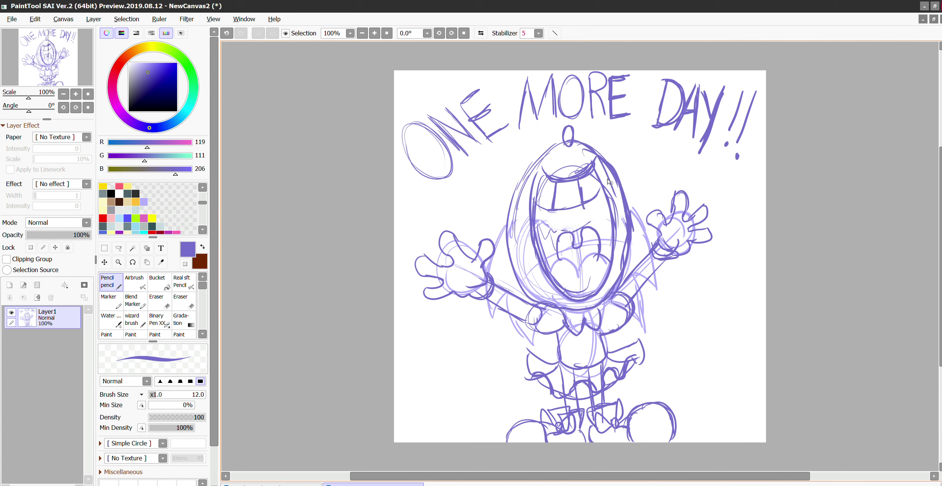
Darken the pointed hair on both sides of the head and the sleeve and torso lines beneath it.
mouse_move(515, 210)
left_mouse_down()
mouse_move(496, 249)
mouse_move(490, 327)
mouse_move(537, 352)
left_mouse_up()
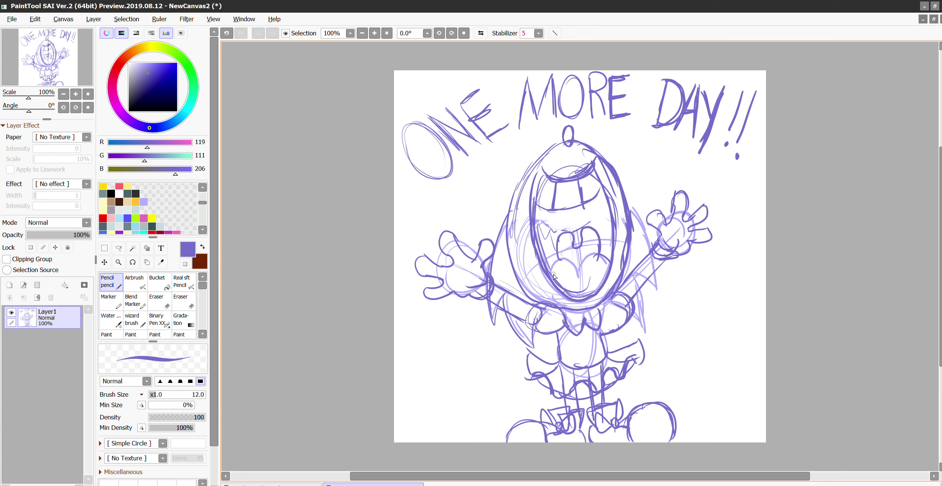
mouse_move(644, 223)
left_mouse_down()
mouse_move(663, 295)
mouse_move(644, 337)
left_mouse_up()
mouse_move(627, 306)
left_mouse_down()
mouse_move(606, 306)
mouse_move(600, 357)
left_mouse_up()
left_click_drag(557, 334, 560, 359)
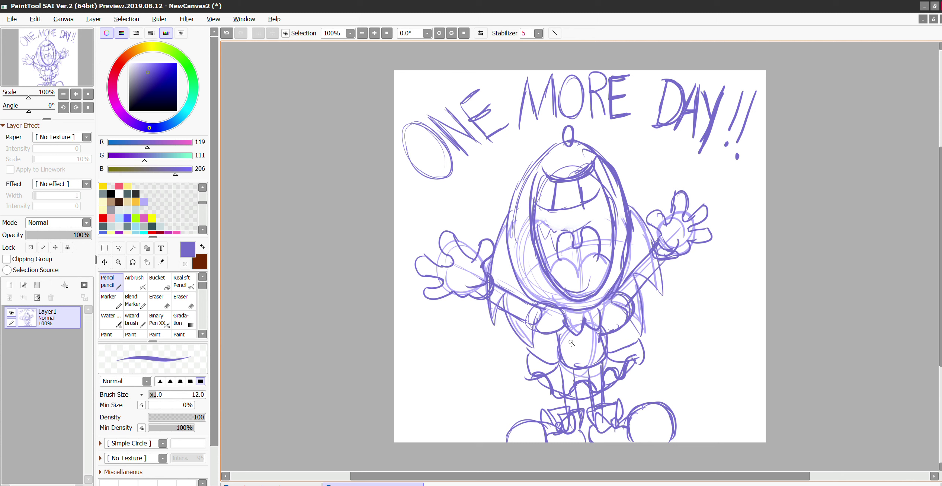
Sketch small hearts on both sides of the head and rework the contour lines along the sides of the face.
left_click_drag(567, 142, 574, 142)
left_click_drag(486, 181, 488, 203)
mouse_move(649, 155)
left_mouse_down()
mouse_move(642, 179)
mouse_move(650, 211)
left_mouse_up()
left_click_drag(628, 242, 624, 265)
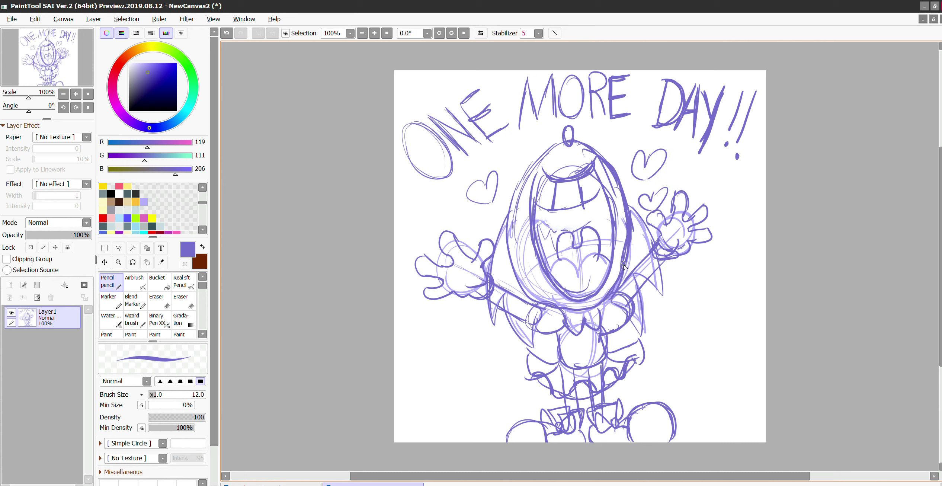
mouse_move(541, 175)
left_mouse_down()
mouse_move(521, 216)
mouse_move(530, 251)
left_mouse_up()
mouse_move(507, 224)
left_mouse_down()
mouse_move(509, 275)
mouse_move(546, 300)
left_mouse_up()
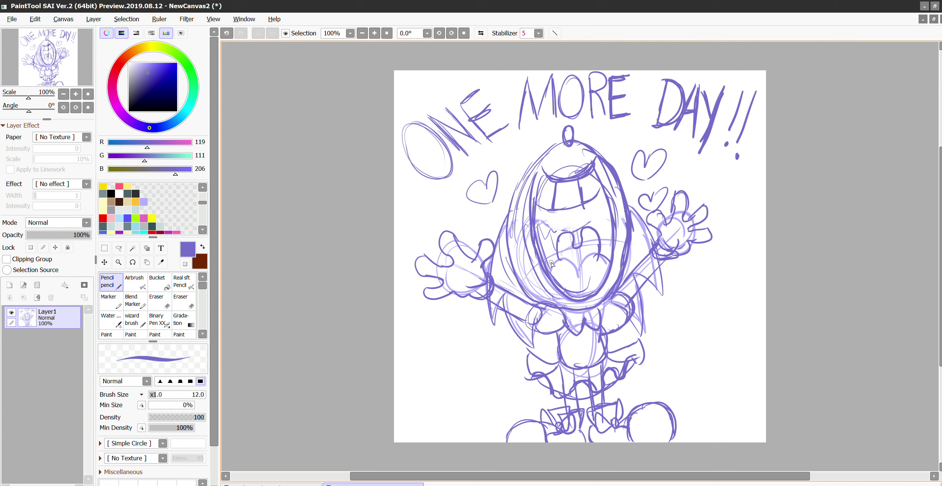
Fade the sketch layer to 29% opacity, lock it and add a linework layer above it.
left_click(43, 234)
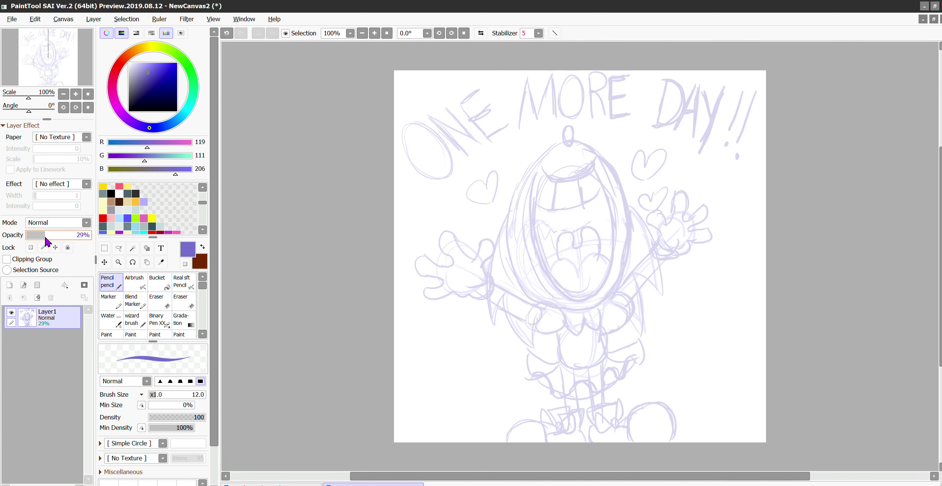
left_click(68, 247)
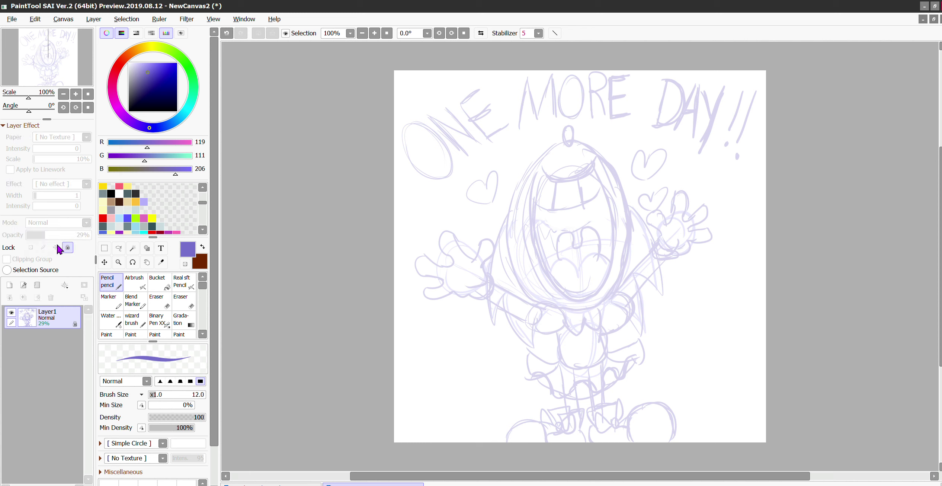
left_click(23, 285)
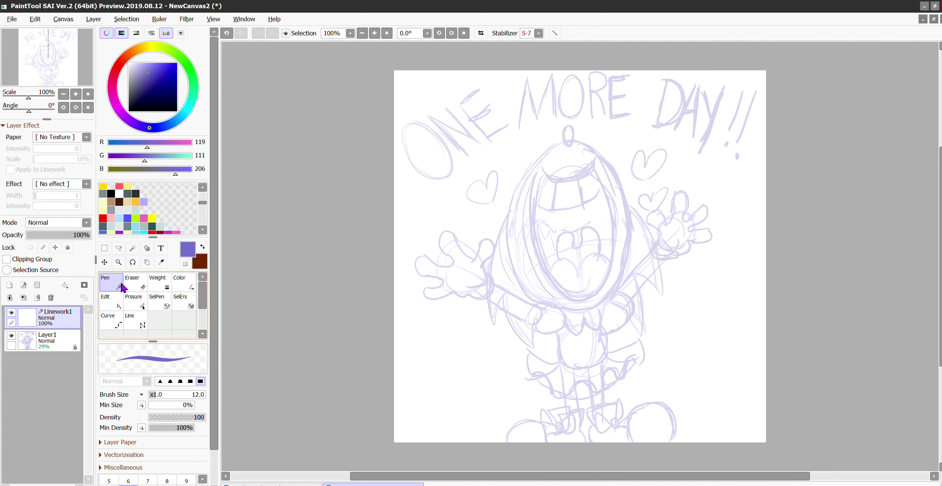
Ink the words "ONE MORE" as black outlined bubble letters over the sketched lettering.
left_click_drag(138, 103, 118, 136)
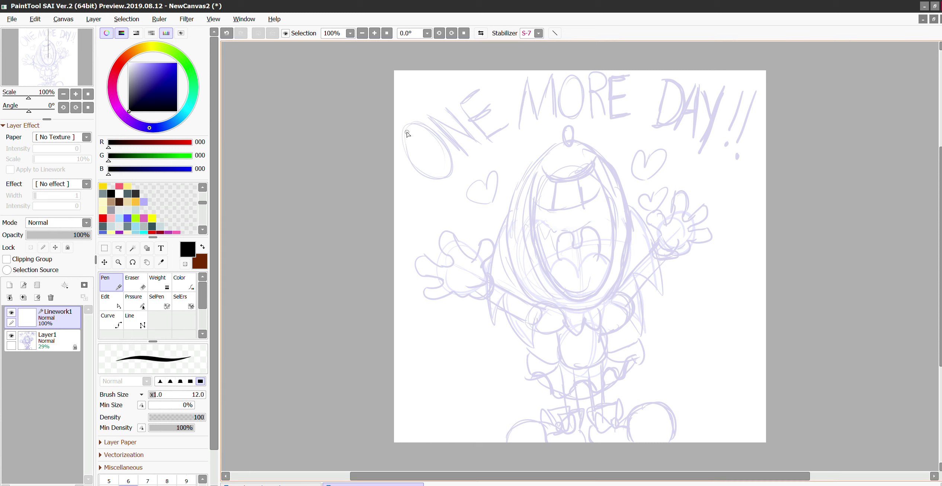
mouse_move(403, 132)
left_mouse_down()
mouse_move(414, 120)
mouse_move(429, 125)
mouse_move(449, 160)
mouse_move(449, 181)
mouse_move(428, 186)
mouse_move(409, 167)
mouse_move(407, 127)
mouse_move(443, 173)
mouse_move(431, 176)
mouse_move(414, 136)
left_mouse_up()
mouse_move(462, 159)
left_mouse_down()
mouse_move(427, 118)
mouse_move(434, 112)
mouse_move(464, 134)
mouse_move(444, 96)
mouse_move(475, 137)
mouse_move(451, 137)
mouse_move(470, 153)
mouse_move(462, 158)
mouse_move(472, 123)
mouse_move(459, 103)
mouse_move(479, 85)
mouse_move(470, 113)
mouse_move(487, 105)
mouse_move(478, 120)
mouse_move(486, 133)
mouse_move(504, 122)
mouse_move(489, 144)
left_mouse_up()
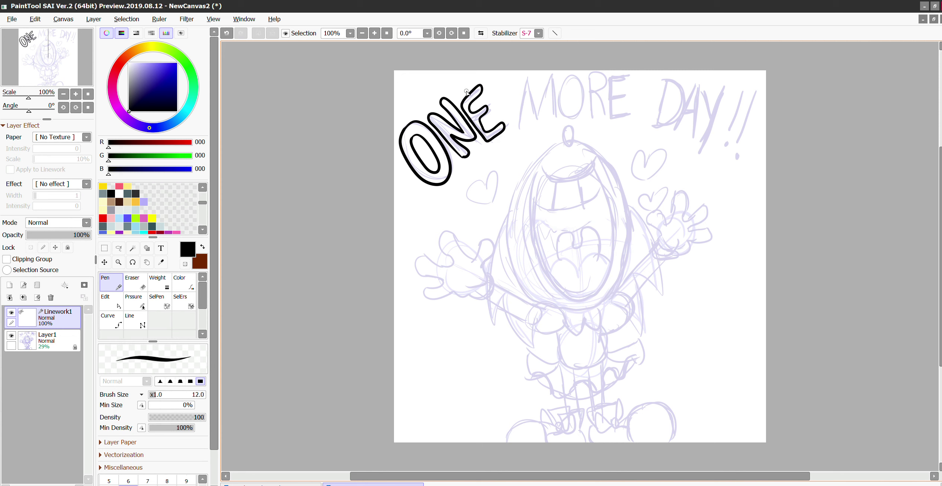
mouse_move(516, 131)
left_mouse_down()
mouse_move(525, 81)
mouse_move(535, 113)
mouse_move(552, 73)
mouse_move(554, 125)
mouse_move(545, 97)
mouse_move(535, 121)
mouse_move(527, 100)
mouse_move(519, 118)
left_mouse_up()
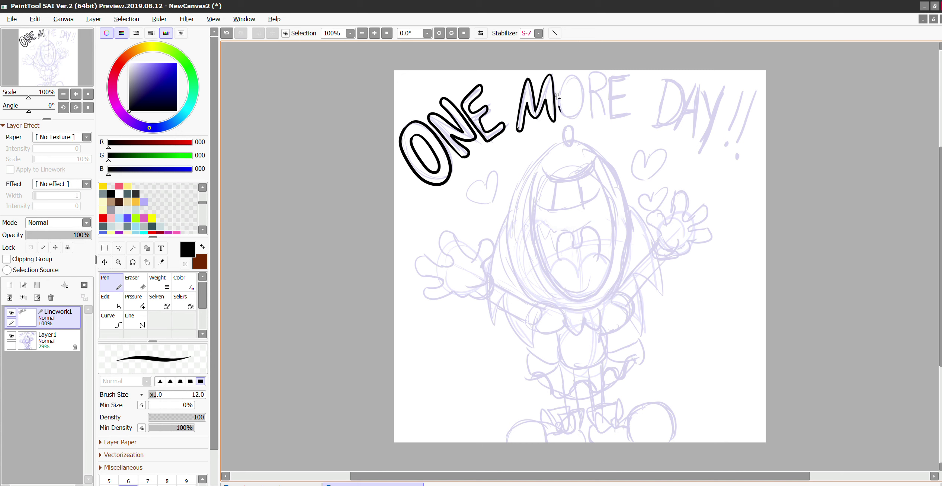
mouse_move(557, 96)
left_mouse_down()
mouse_move(568, 75)
mouse_move(584, 83)
mouse_move(585, 112)
mouse_move(570, 119)
mouse_move(560, 90)
mouse_move(579, 105)
mouse_move(572, 116)
mouse_move(564, 96)
left_mouse_up()
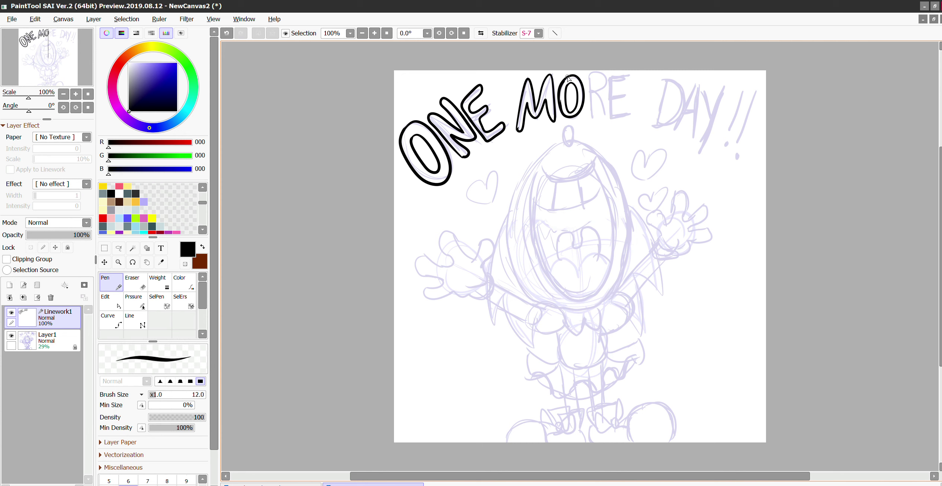
mouse_move(583, 93)
left_mouse_down()
mouse_move(581, 113)
mouse_move(567, 120)
mouse_move(592, 71)
mouse_move(608, 76)
mouse_move(598, 101)
mouse_move(605, 114)
mouse_move(592, 111)
left_mouse_up()
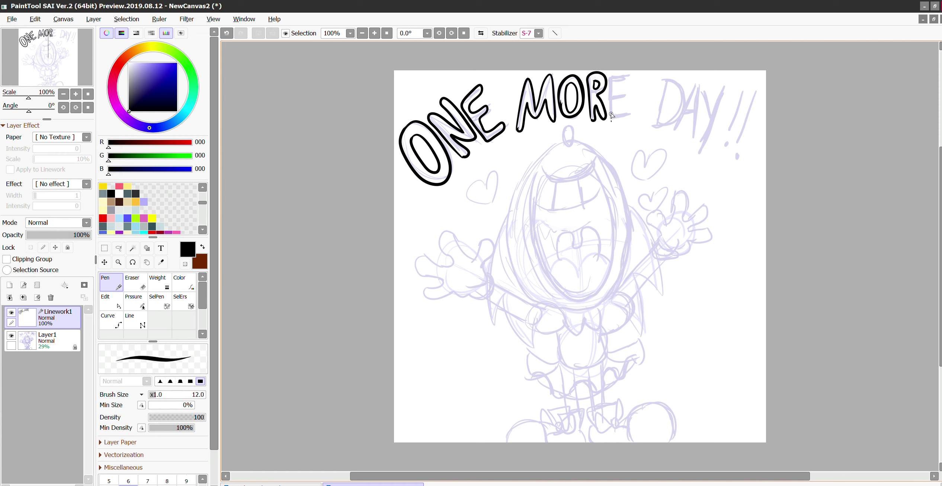
mouse_move(611, 114)
left_mouse_down()
mouse_move(611, 78)
mouse_move(634, 72)
mouse_move(617, 86)
mouse_move(629, 88)
mouse_move(617, 101)
mouse_move(617, 110)
mouse_move(631, 108)
mouse_move(609, 122)
left_mouse_up()
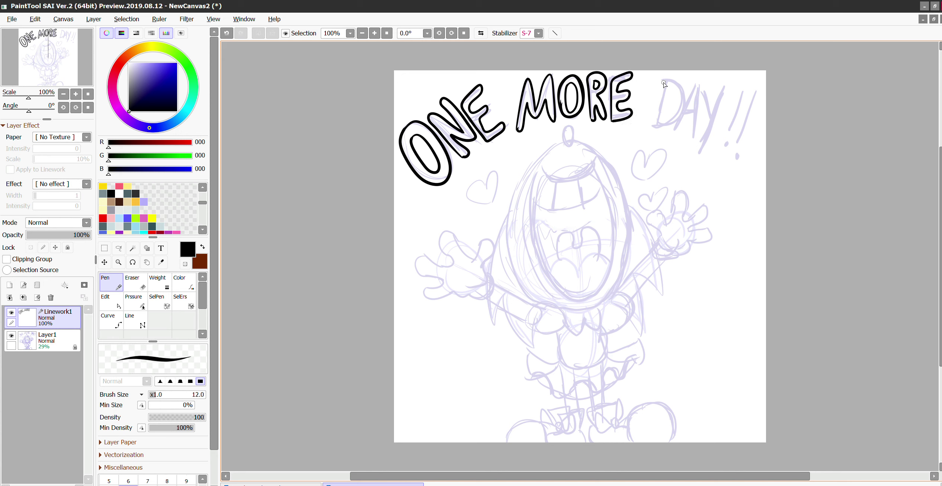
Ink "DAY!!" in matching black bubble letters, redoing the last stroke of the final exclamation mark.
mouse_move(664, 83)
left_mouse_down()
mouse_move(655, 129)
mouse_move(680, 108)
mouse_move(685, 91)
mouse_move(667, 82)
mouse_move(662, 122)
mouse_move(675, 93)
left_mouse_up()
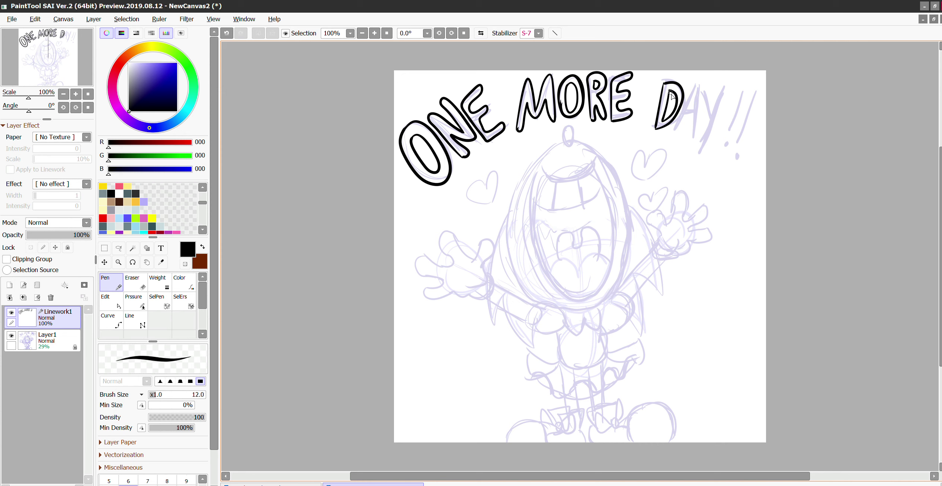
mouse_move(674, 129)
left_mouse_down()
mouse_move(702, 83)
mouse_move(697, 142)
left_mouse_up()
mouse_move(695, 87)
left_mouse_down()
mouse_move(675, 129)
mouse_move(695, 118)
mouse_move(695, 141)
mouse_move(706, 95)
mouse_move(713, 115)
mouse_move(728, 89)
mouse_move(696, 158)
mouse_move(708, 113)
mouse_move(725, 96)
left_mouse_up()
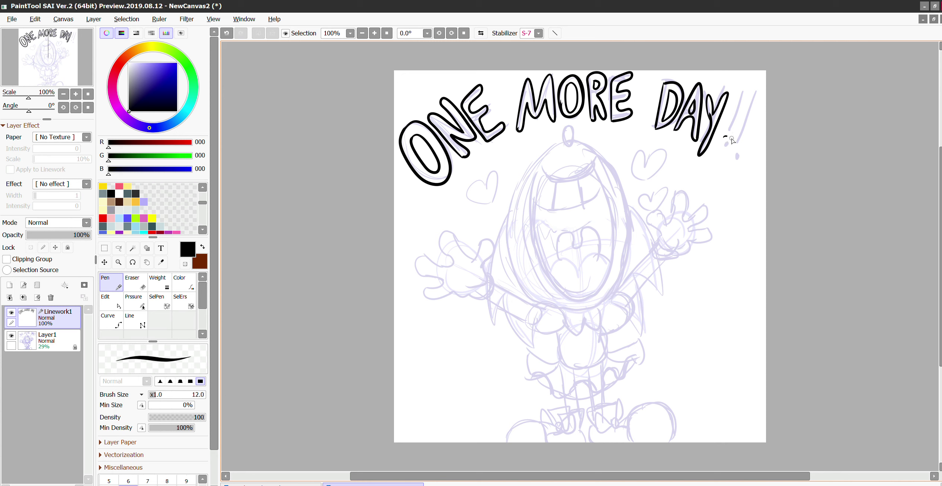
mouse_move(723, 139)
left_mouse_down()
mouse_move(745, 87)
mouse_move(727, 137)
mouse_move(731, 148)
mouse_move(739, 142)
mouse_move(760, 91)
mouse_move(739, 149)
mouse_move(739, 137)
left_mouse_up()
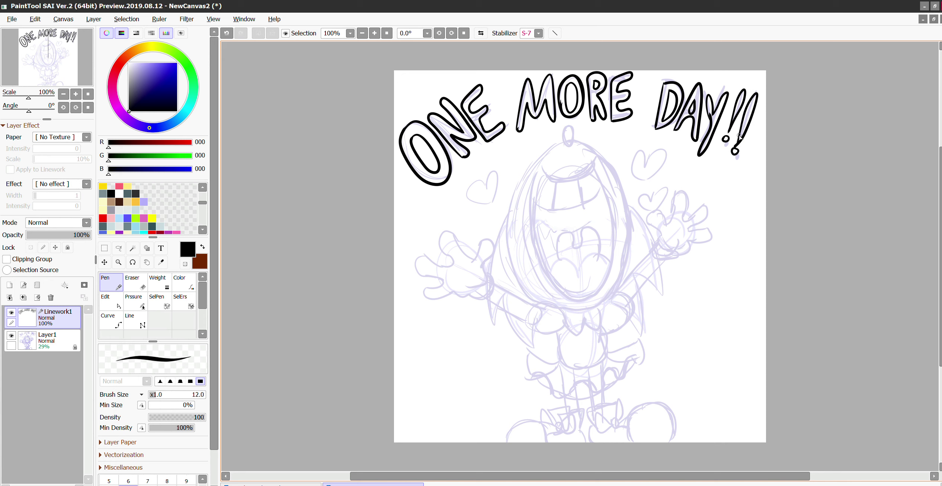
key("ctrl")
key("ctrl+z")
mouse_move(739, 146)
left_mouse_down()
mouse_move(758, 89)
mouse_move(737, 148)
left_mouse_up()
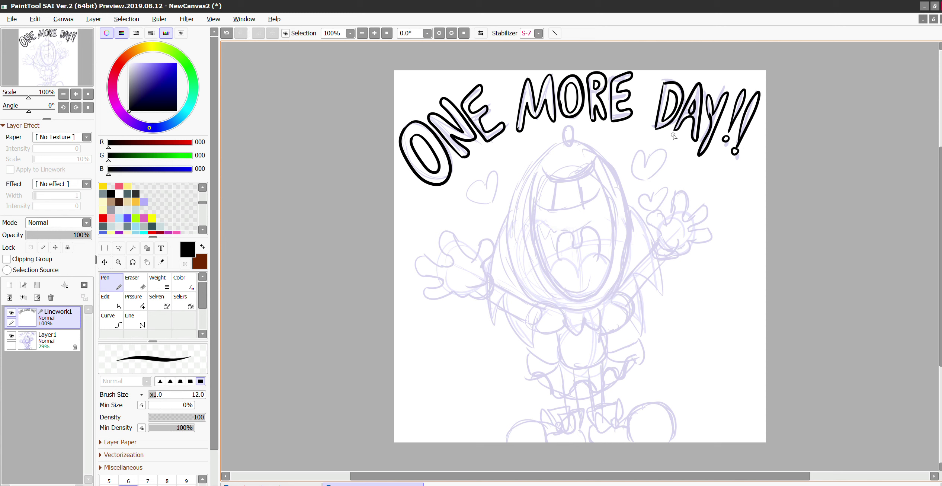
Ink the oval head with its nose and upper lip, and the wide-open mouth with the tongue's heart-shaped top edge.
mouse_move(575, 141)
left_mouse_down()
mouse_move(552, 147)
mouse_move(517, 194)
mouse_move(514, 249)
mouse_move(535, 300)
mouse_move(570, 314)
mouse_move(613, 294)
mouse_move(629, 232)
mouse_move(621, 175)
mouse_move(564, 127)
mouse_move(577, 131)
mouse_move(569, 142)
left_mouse_up()
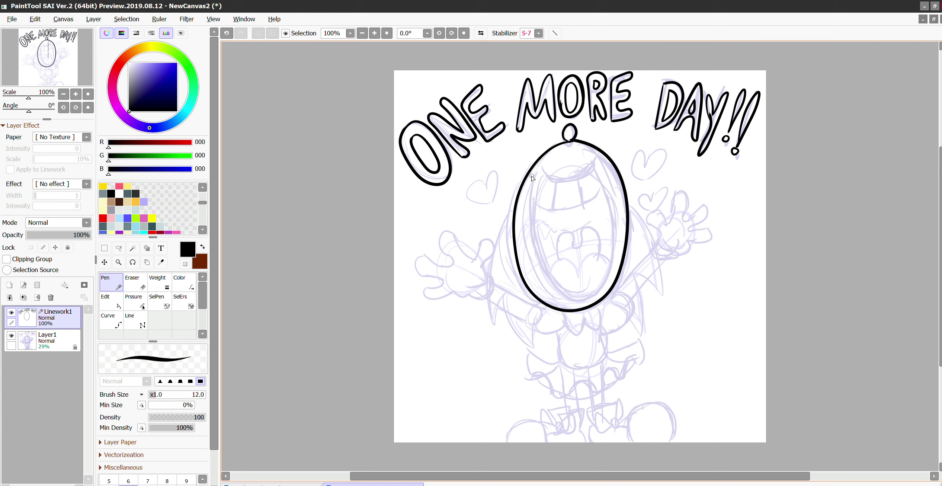
mouse_move(532, 177)
left_mouse_down()
mouse_move(545, 165)
mouse_move(594, 166)
mouse_move(598, 151)
left_mouse_up()
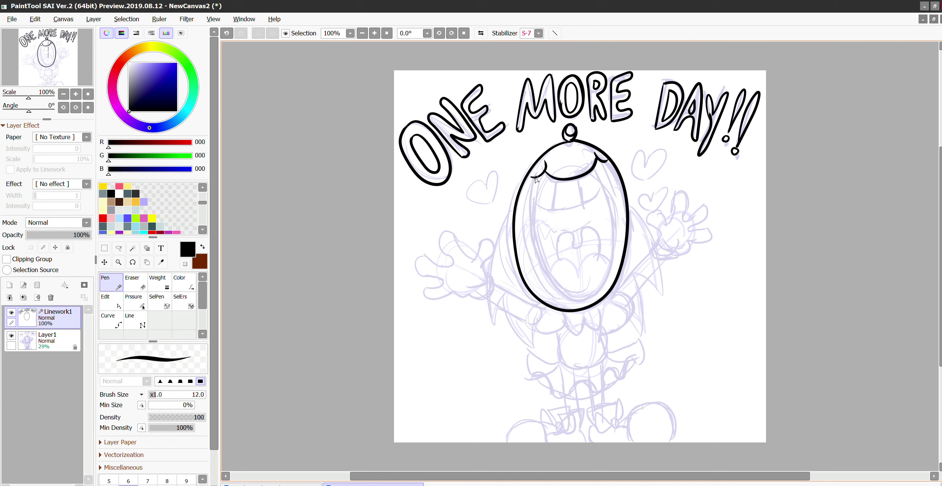
mouse_move(535, 179)
left_mouse_down()
mouse_move(531, 227)
mouse_move(545, 279)
mouse_move(565, 301)
mouse_move(600, 292)
mouse_move(618, 212)
mouse_move(597, 156)
left_mouse_up()
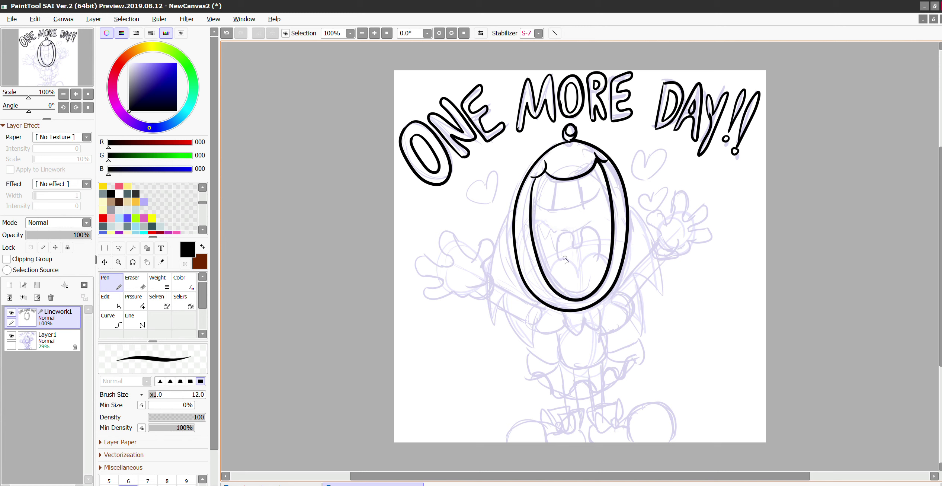
mouse_move(546, 277)
left_mouse_down()
mouse_move(558, 261)
mouse_move(577, 272)
mouse_move(594, 253)
mouse_move(610, 263)
left_mouse_up()
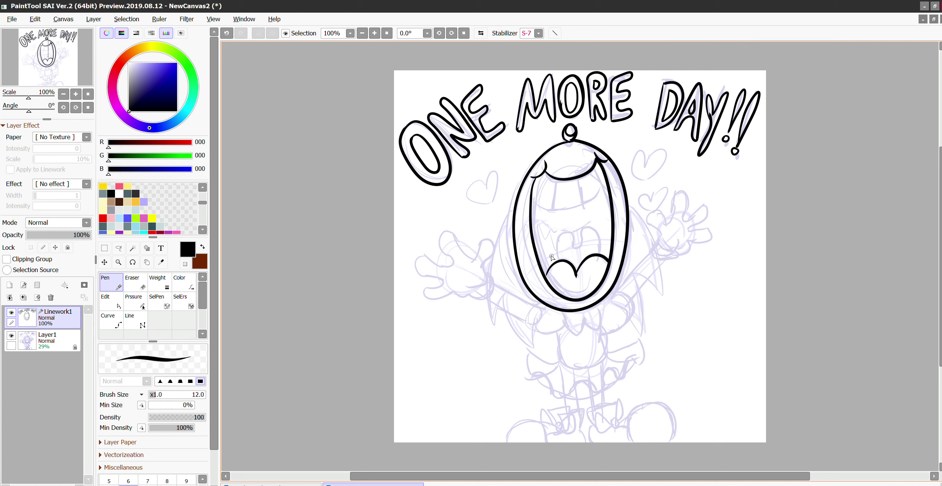
mouse_move(552, 257)
left_mouse_down()
mouse_move(563, 228)
mouse_move(570, 247)
mouse_move(580, 225)
mouse_move(597, 229)
mouse_move(606, 253)
left_mouse_up()
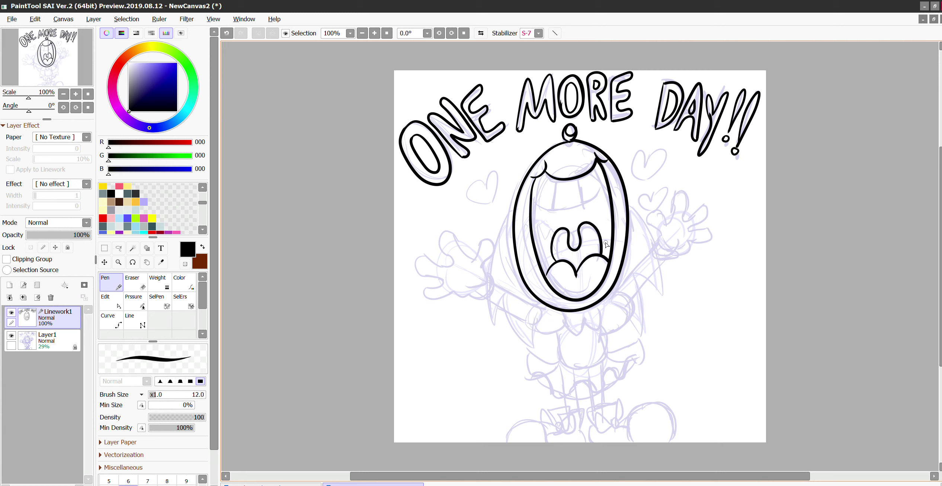
key("ctrl+z")
key("ctrl+z")
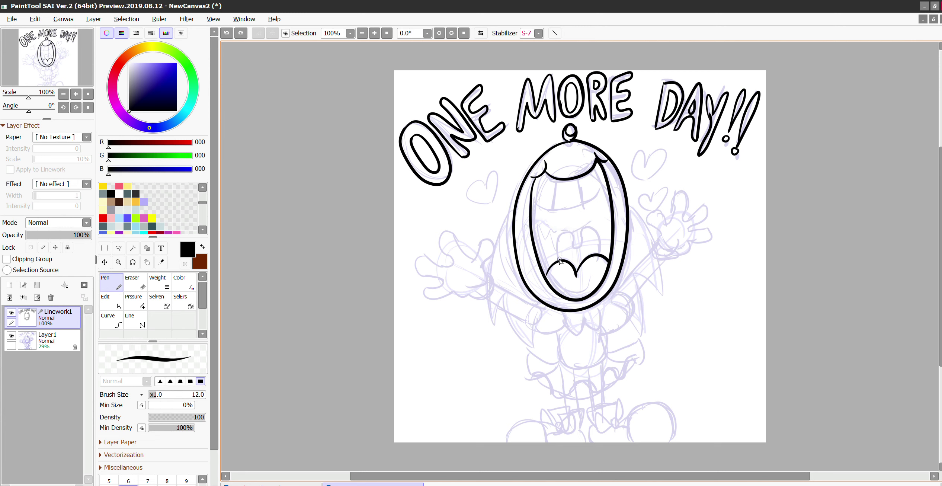
Ink the throat opening and uvula above the tongue, and the row of upper teeth inside the mouth.
left_click_drag(553, 242, 568, 212)
mouse_move(566, 241)
left_mouse_down()
mouse_move(584, 210)
mouse_move(599, 256)
mouse_move(545, 287)
left_mouse_up()
key("ctrl+z")
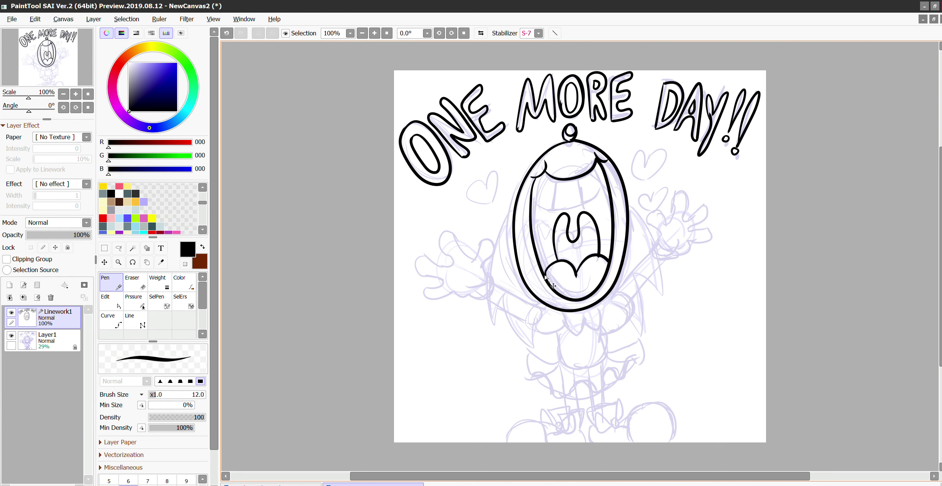
mouse_move(532, 200)
left_mouse_down()
mouse_move(585, 207)
mouse_move(610, 188)
mouse_move(552, 209)
left_mouse_up()
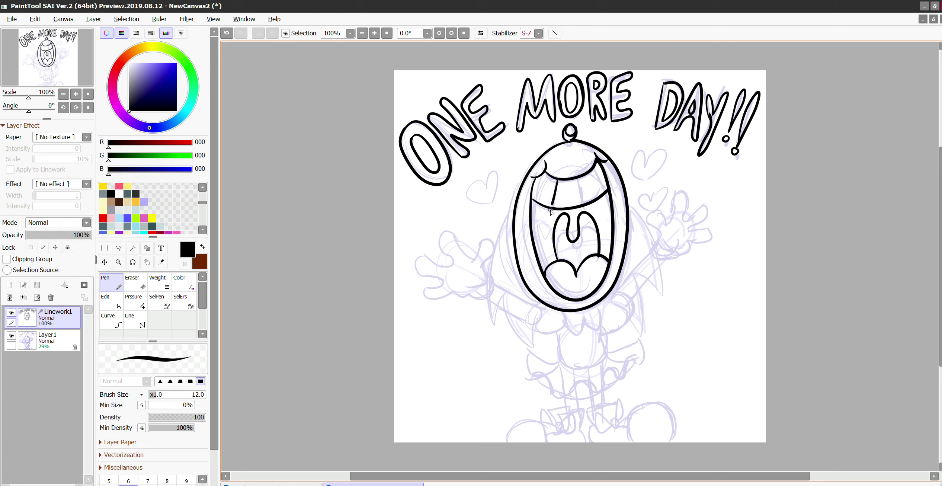
left_click_drag(586, 172, 594, 204)
Ink the pointed collar, the rounded torso and the puffy cuffed sleeves on both shoulders.
mouse_move(562, 314)
left_mouse_down()
mouse_move(579, 325)
mouse_move(583, 316)
mouse_move(604, 325)
mouse_move(599, 296)
left_mouse_up()
mouse_move(557, 334)
left_mouse_down()
mouse_move(561, 365)
mouse_move(579, 370)
mouse_move(610, 353)
mouse_move(602, 324)
mouse_move(610, 343)
left_mouse_up()
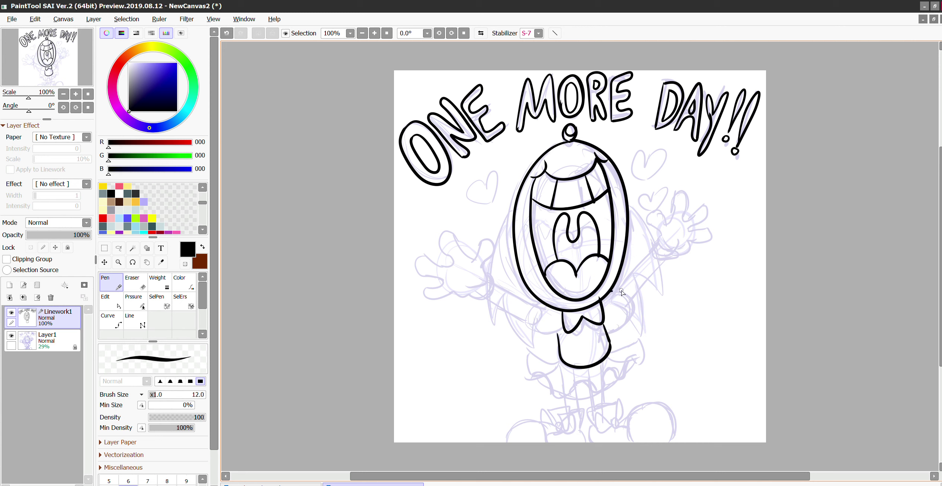
mouse_move(621, 290)
left_mouse_down()
mouse_move(636, 312)
mouse_move(618, 333)
mouse_move(605, 323)
left_mouse_up()
mouse_move(615, 292)
left_mouse_down()
mouse_move(629, 282)
mouse_move(643, 294)
mouse_move(628, 306)
left_mouse_up()
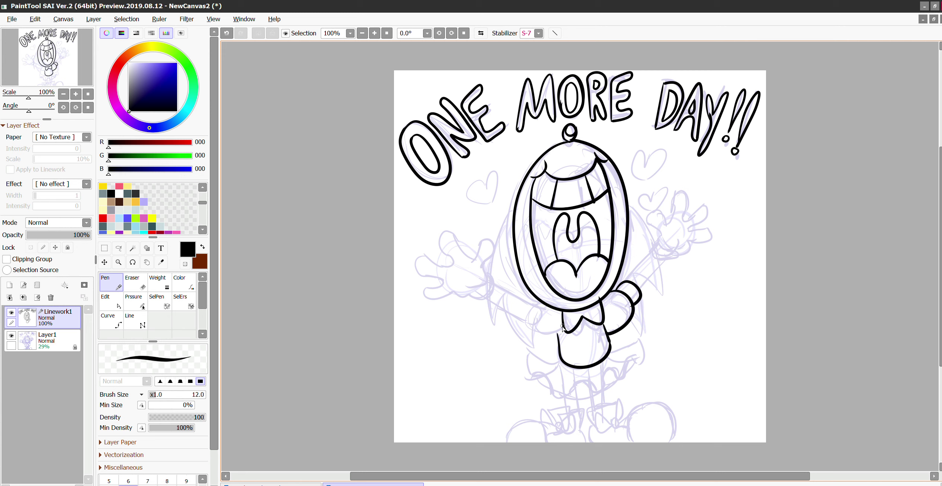
mouse_move(556, 337)
left_mouse_down()
mouse_move(529, 329)
mouse_move(537, 301)
mouse_move(520, 325)
mouse_move(543, 302)
left_mouse_up()
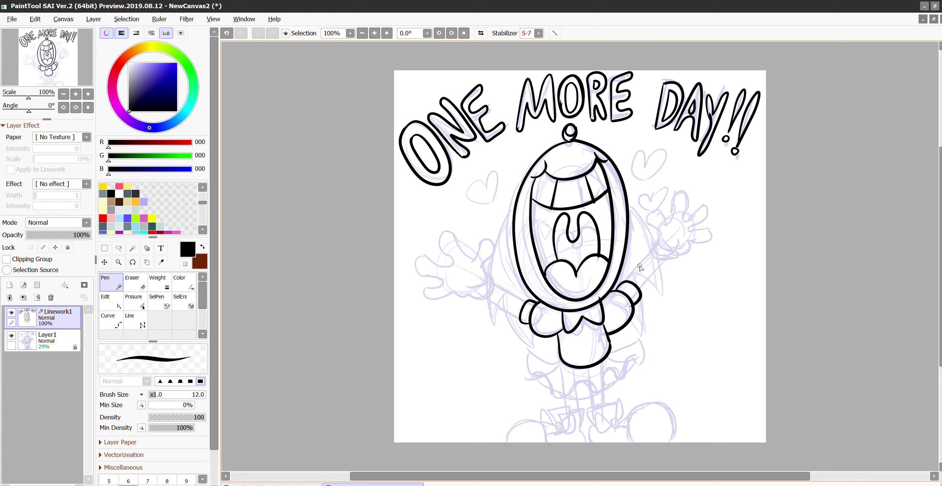
Ink both raised arms with cuffed, gloved hands and spread fingers.
left_click_drag(628, 283, 652, 249)
mouse_move(641, 287)
left_mouse_down()
mouse_move(667, 256)
mouse_move(655, 246)
mouse_move(660, 256)
mouse_move(678, 245)
mouse_move(646, 219)
mouse_move(675, 216)
mouse_move(683, 188)
mouse_move(685, 221)
mouse_move(710, 209)
mouse_move(688, 232)
mouse_move(712, 238)
mouse_move(671, 246)
left_mouse_up()
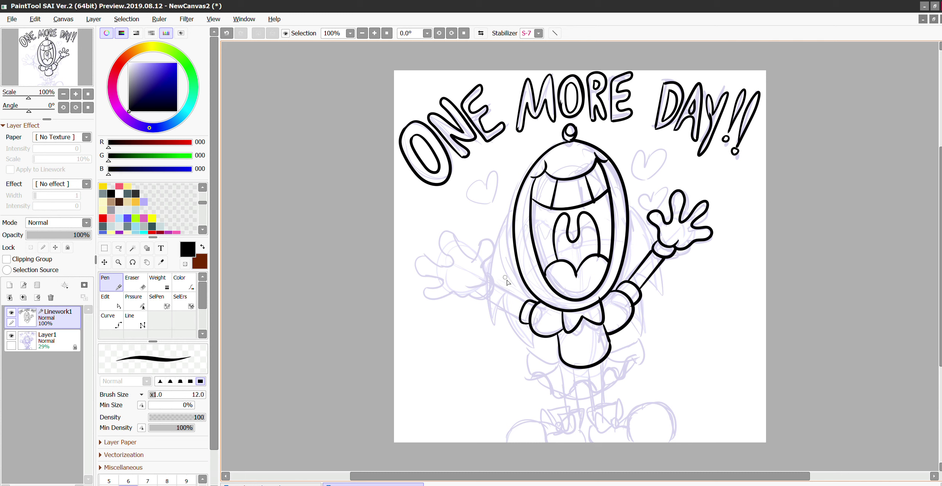
left_click_drag(527, 302, 492, 284)
mouse_move(515, 318)
left_mouse_down()
mouse_move(482, 296)
mouse_move(493, 288)
mouse_move(490, 276)
mouse_move(471, 285)
mouse_move(479, 289)
mouse_move(495, 239)
mouse_move(480, 240)
mouse_move(468, 263)
mouse_move(450, 229)
mouse_move(437, 235)
mouse_move(451, 262)
mouse_move(445, 269)
mouse_move(420, 254)
mouse_move(418, 270)
mouse_move(442, 278)
mouse_move(439, 288)
mouse_move(424, 287)
mouse_move(425, 301)
mouse_move(453, 290)
mouse_move(476, 284)
left_mouse_up()
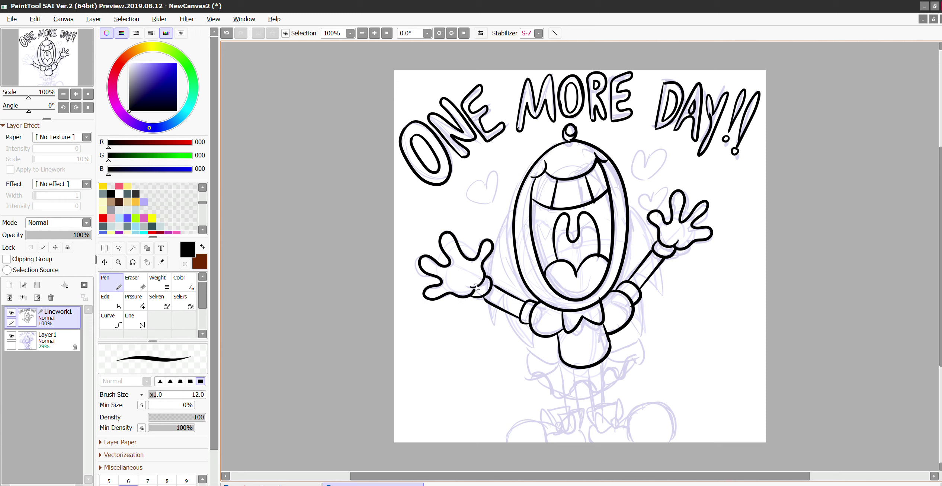
Ink the pointed hair hanging behind the head and arms on both sides.
mouse_move(515, 205)
left_mouse_down()
mouse_move(489, 303)
mouse_move(499, 333)
mouse_move(500, 310)
mouse_move(535, 345)
left_mouse_up()
left_click_drag(627, 201, 655, 255)
mouse_move(661, 261)
left_mouse_down()
mouse_move(662, 303)
mouse_move(642, 282)
mouse_move(642, 343)
mouse_move(622, 303)
left_mouse_up()
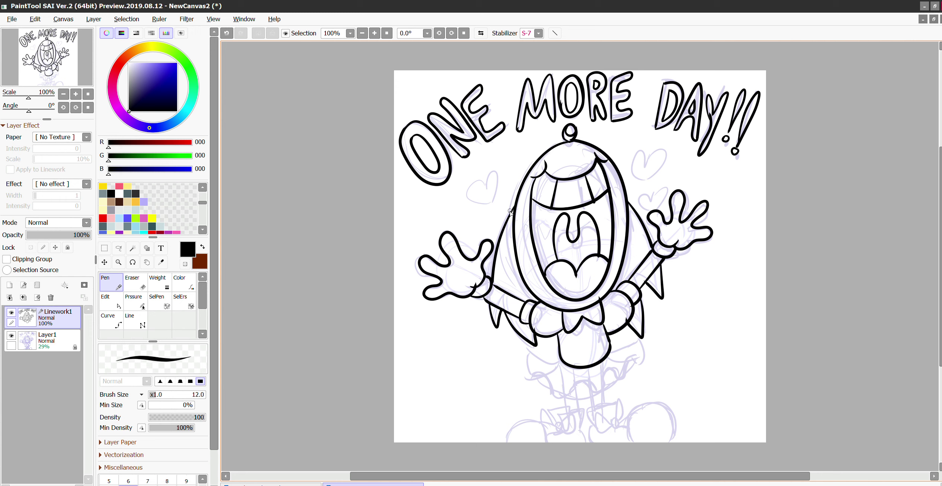
Ink the pointed ears with their inner lines on both sides of the head.
mouse_move(510, 212)
left_mouse_down()
mouse_move(498, 169)
mouse_move(528, 175)
left_mouse_up()
mouse_move(625, 156)
left_mouse_down()
mouse_move(643, 146)
mouse_move(627, 199)
left_mouse_up()
mouse_move(515, 206)
left_mouse_down()
mouse_move(509, 185)
mouse_move(524, 186)
left_mouse_up()
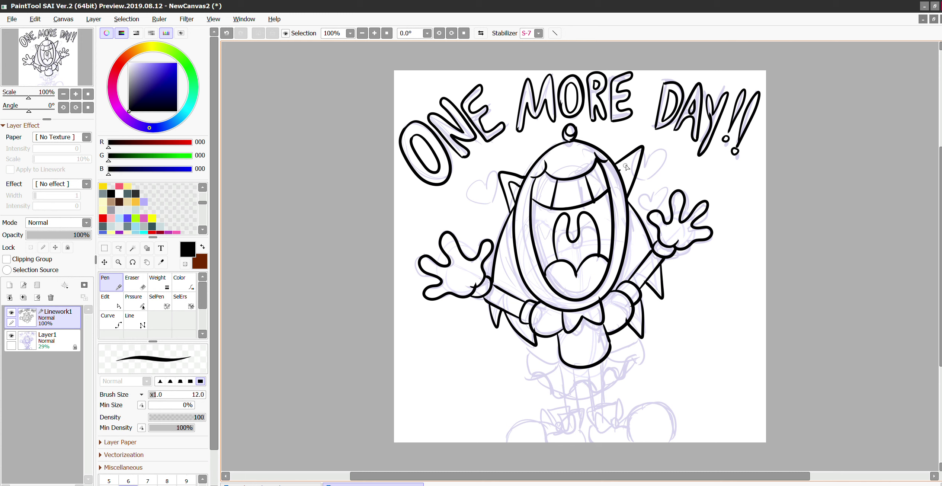
mouse_move(626, 167)
left_mouse_down()
mouse_move(621, 192)
mouse_move(617, 184)
left_mouse_up()
key("ctrl")
Ink the wavy skirt hem with its flared folds on both sides below the torso.
mouse_move(547, 363)
left_mouse_down()
mouse_move(526, 354)
mouse_move(565, 401)
mouse_move(585, 381)
mouse_move(603, 390)
mouse_move(604, 374)
mouse_move(623, 378)
mouse_move(640, 350)
left_mouse_up()
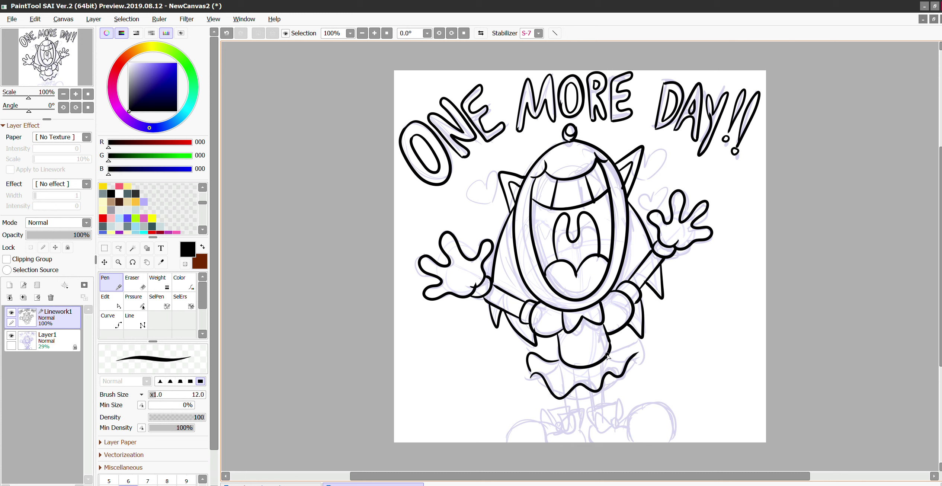
left_click_drag(532, 376, 564, 362)
mouse_move(628, 360)
left_mouse_down()
mouse_move(611, 352)
mouse_move(643, 340)
mouse_move(645, 357)
mouse_move(632, 364)
mouse_move(634, 356)
left_mouse_up()
left_click_drag(528, 369, 564, 361)
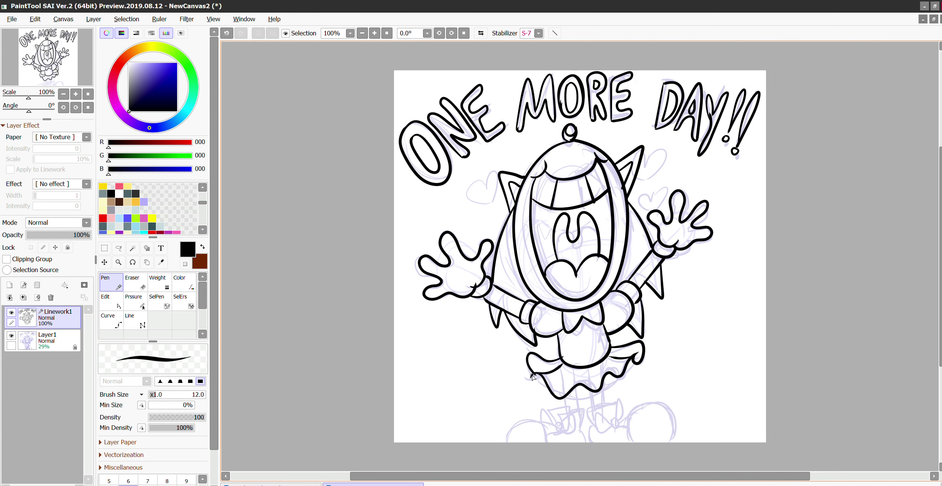
key("ctrl+z")
left_click_drag(531, 384, 543, 384)
Ink both legs below the skirt and the large rounded shoes with bows at the ankles.
mouse_move(630, 369)
left_mouse_down()
mouse_move(591, 399)
mouse_move(604, 400)
mouse_move(620, 421)
mouse_move(614, 430)
mouse_move(596, 417)
mouse_move(598, 434)
mouse_move(610, 431)
mouse_move(618, 403)
mouse_move(626, 416)
mouse_move(605, 400)
mouse_move(612, 399)
mouse_move(615, 420)
mouse_move(587, 406)
mouse_move(588, 438)
mouse_move(595, 448)
mouse_move(628, 430)
mouse_move(619, 420)
mouse_move(630, 414)
mouse_move(628, 432)
mouse_move(633, 406)
mouse_move(653, 397)
mouse_move(681, 413)
mouse_move(668, 449)
left_mouse_up()
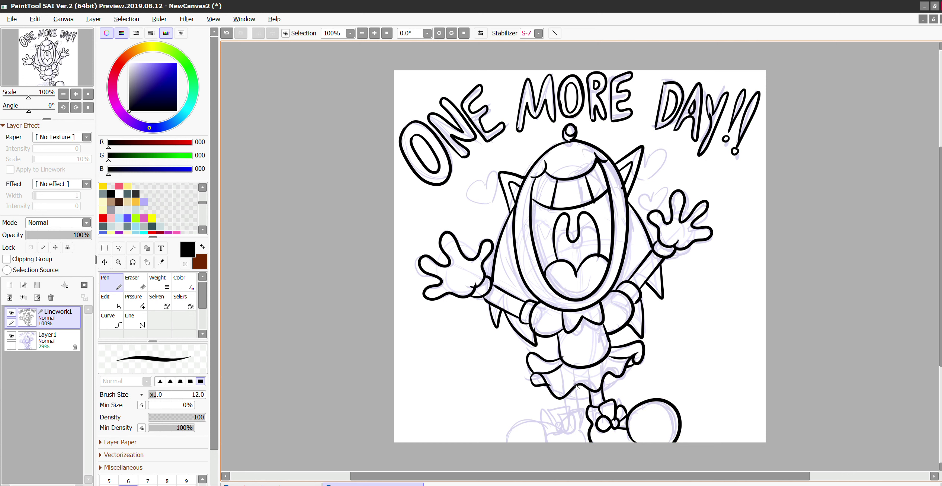
mouse_move(576, 386)
left_mouse_down()
mouse_move(578, 409)
mouse_move(565, 399)
mouse_move(557, 425)
left_mouse_up()
mouse_move(565, 431)
left_mouse_down()
mouse_move(571, 411)
mouse_move(577, 433)
mouse_move(565, 428)
mouse_move(585, 410)
mouse_move(586, 453)
left_mouse_up()
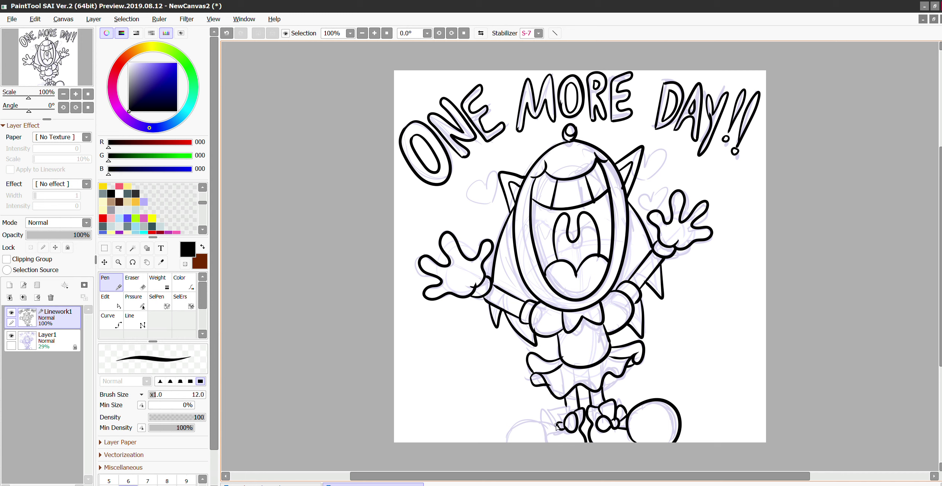
mouse_move(558, 426)
left_mouse_down()
mouse_move(543, 423)
mouse_move(544, 436)
mouse_move(566, 433)
mouse_move(558, 424)
mouse_move(573, 434)
mouse_move(570, 407)
left_mouse_up()
key("ctrl+z")
mouse_move(541, 423)
left_mouse_down()
mouse_move(511, 421)
mouse_move(508, 458)
left_mouse_up()
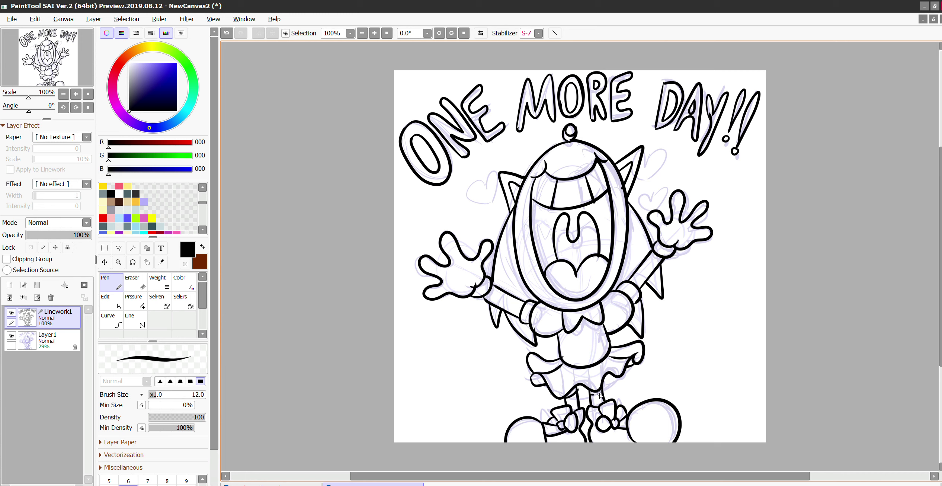
left_click_drag(605, 390, 607, 389)
Draw curved upward motion arrows beneath both raised hands.
mouse_move(444, 300)
left_mouse_down()
mouse_move(465, 367)
mouse_move(487, 376)
mouse_move(460, 370)
left_mouse_up()
left_click_drag(694, 251, 660, 365)
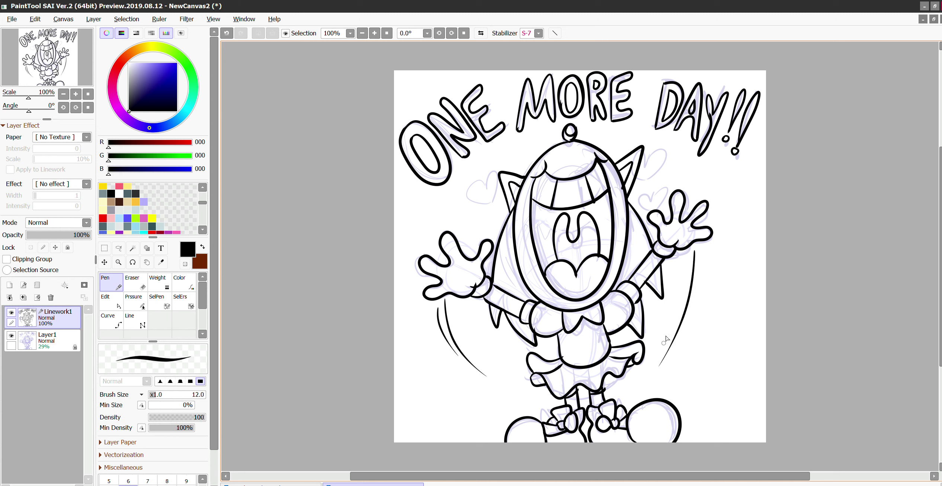
left_click_drag(700, 250, 674, 357)
left_click_drag(680, 279, 716, 276)
left_click_drag(440, 337, 465, 326)
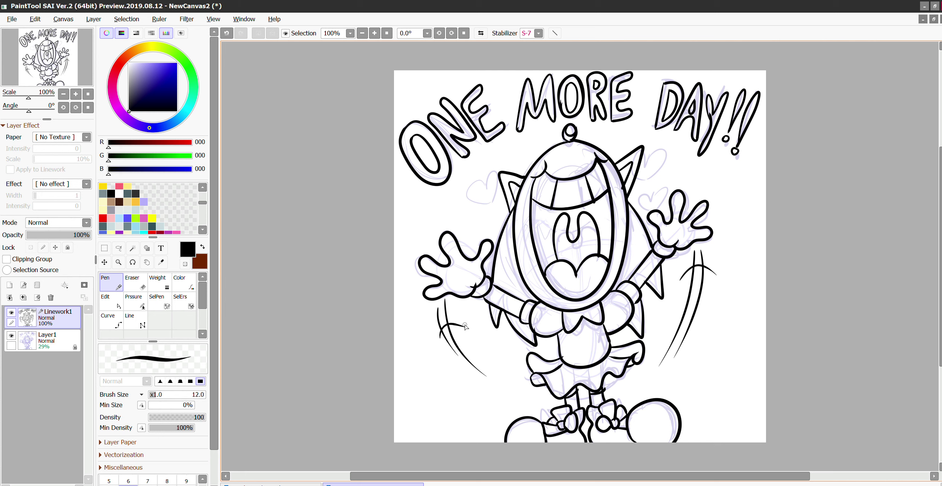
Transfer the linework onto a new normal layer placed beneath it and delete the emptied linework layer.
left_click(10, 285)
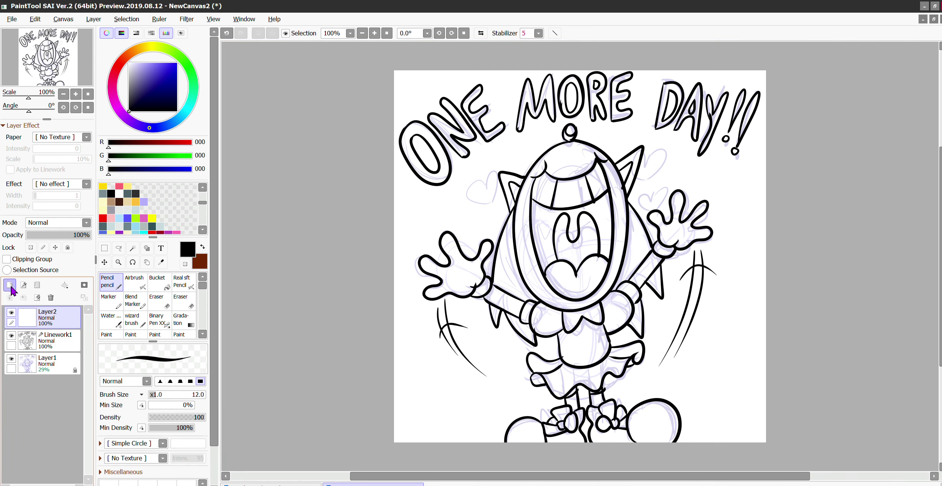
left_click_drag(52, 324, 56, 356)
left_click(55, 317)
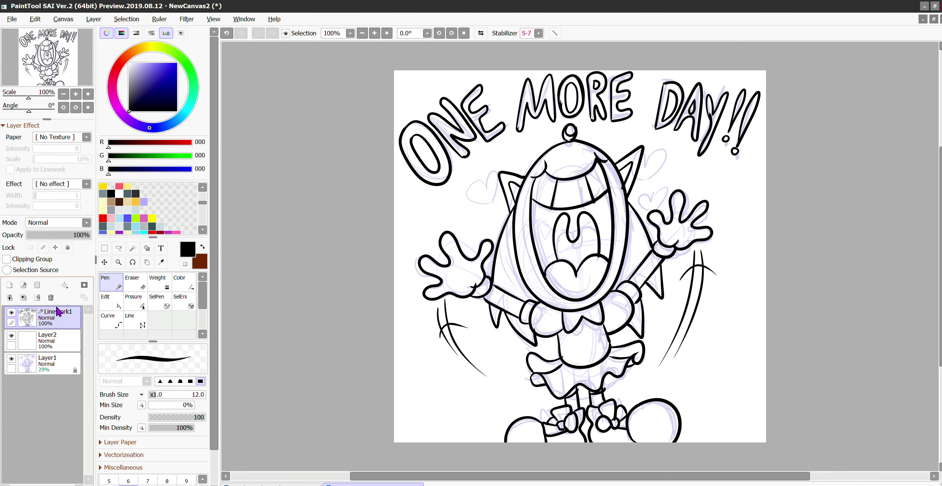
left_click(10, 297)
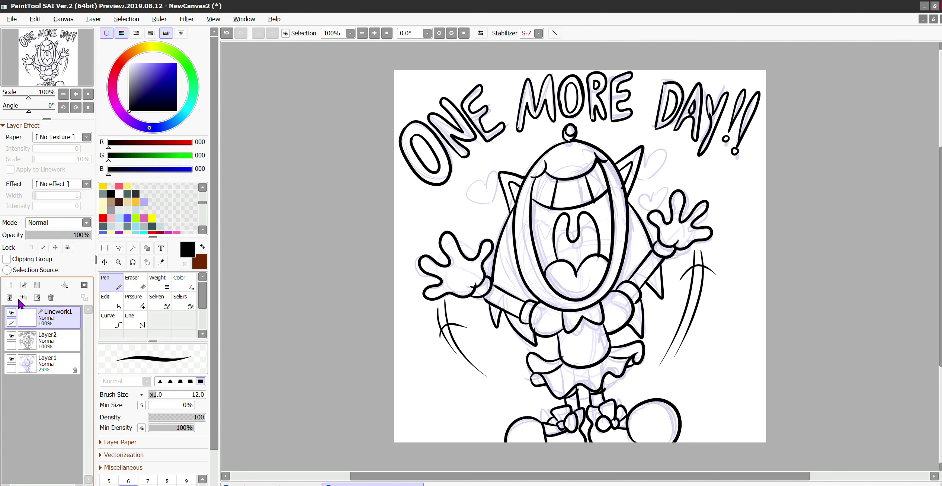
left_click(52, 299)
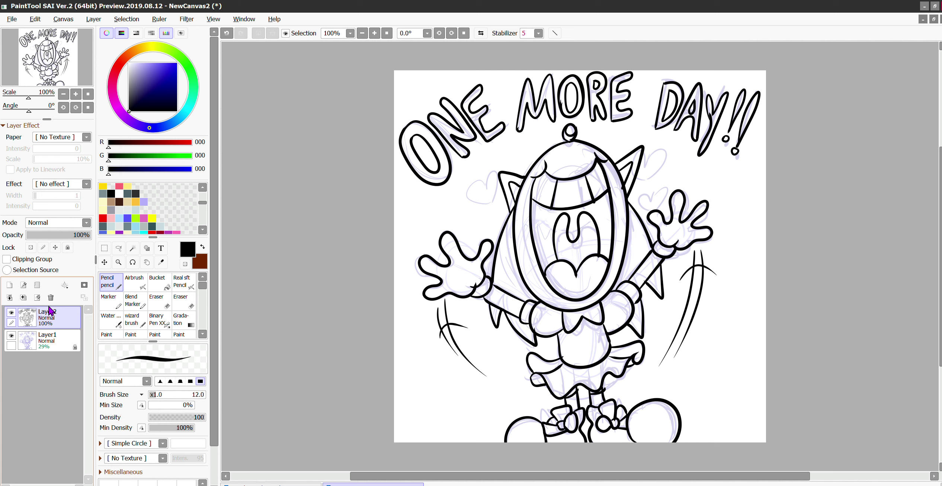
Try filling the letters of the caption word "ONE" with solid black using the Bucket, and undo the fills.
left_click(163, 276)
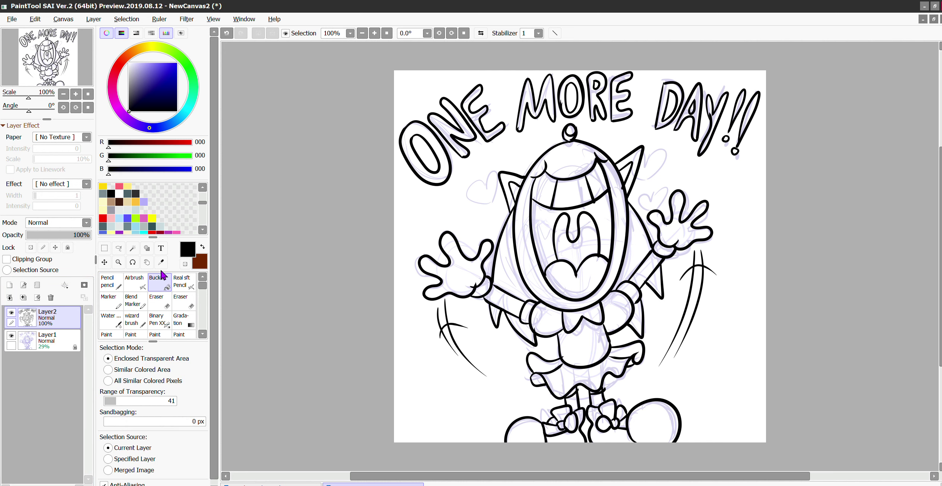
left_click(407, 160)
left_click(471, 123)
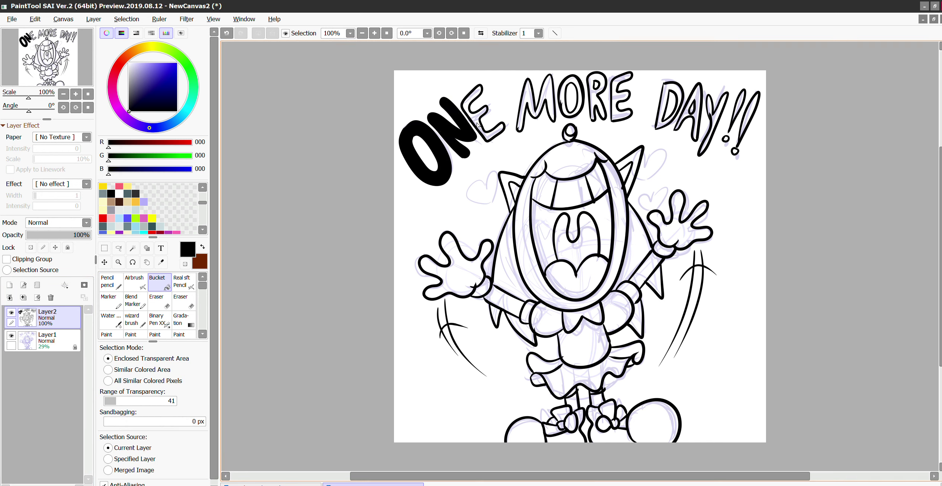
left_click(477, 125)
key("ctrl+z")
key("ctrl+z")
key("ctrl+z")
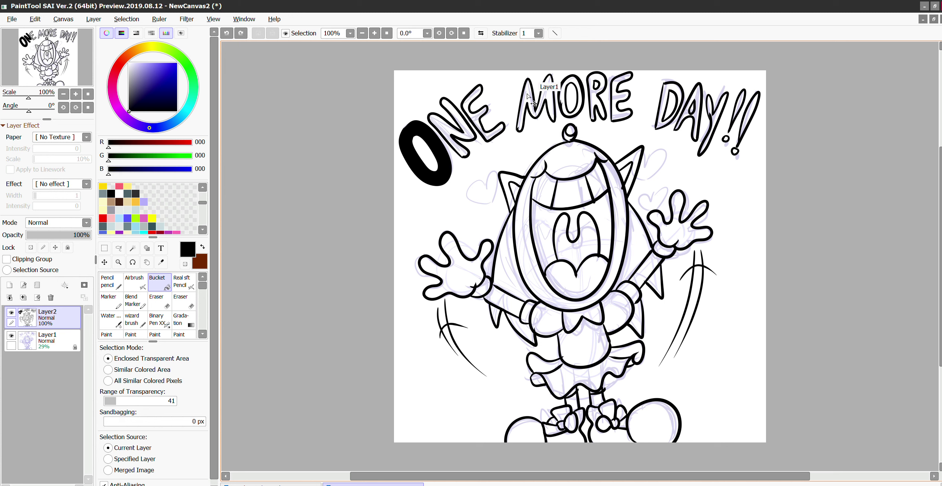
Fill the small ball on top of the head and the throat opening with solid black.
left_click(570, 132)
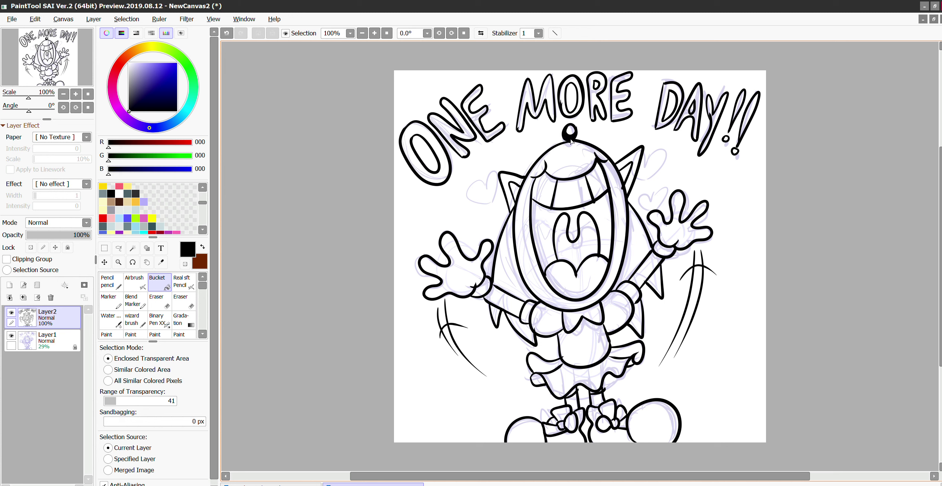
left_click(582, 251)
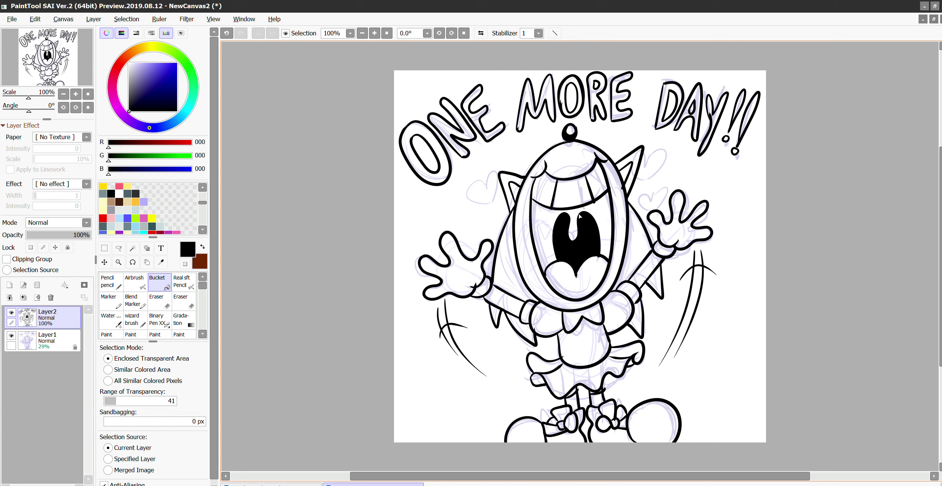
Add an empty layer beneath the inked drawing, then rename the inked layer "amy line art" and lock it.
left_click(9, 287)
double_click(56, 314)
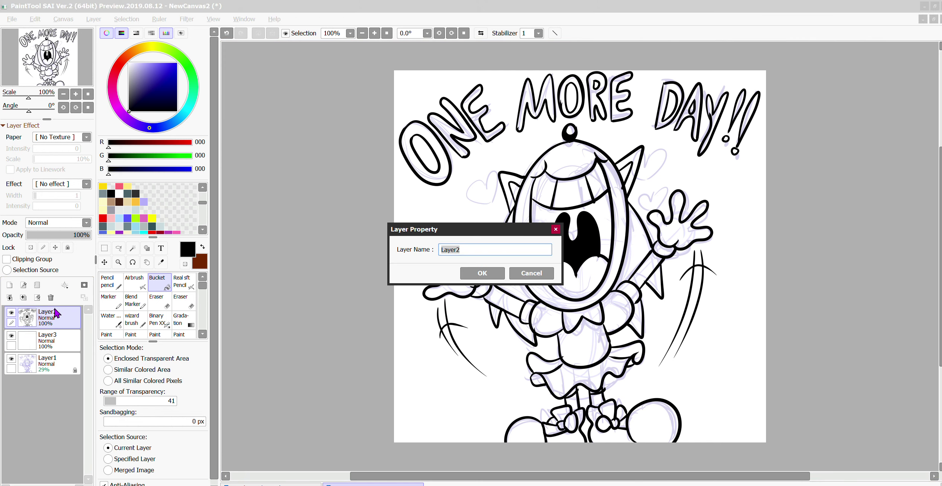
type("amy lineart")
key("Return")
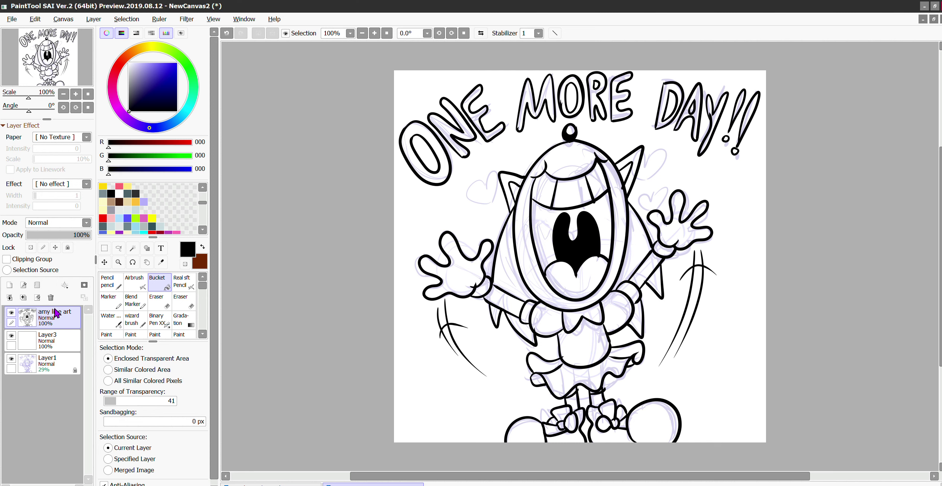
left_click(68, 247)
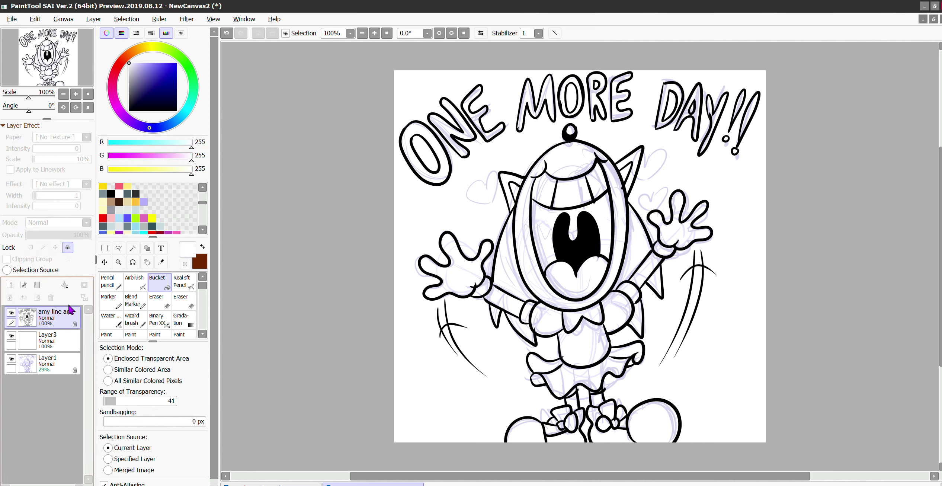
Try filling the character's glove with white on the empty layer, and undo the fill.
left_click(52, 340)
left_click(483, 291)
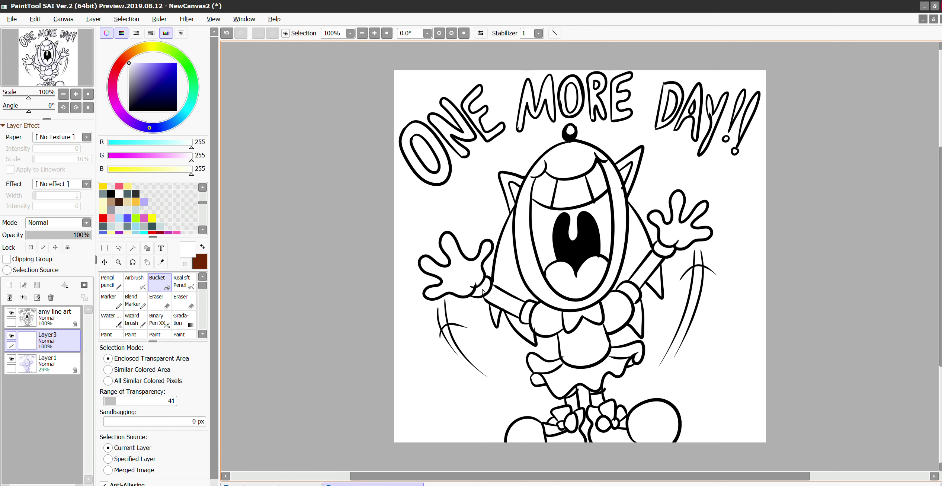
left_click(35, 19)
left_click(47, 28)
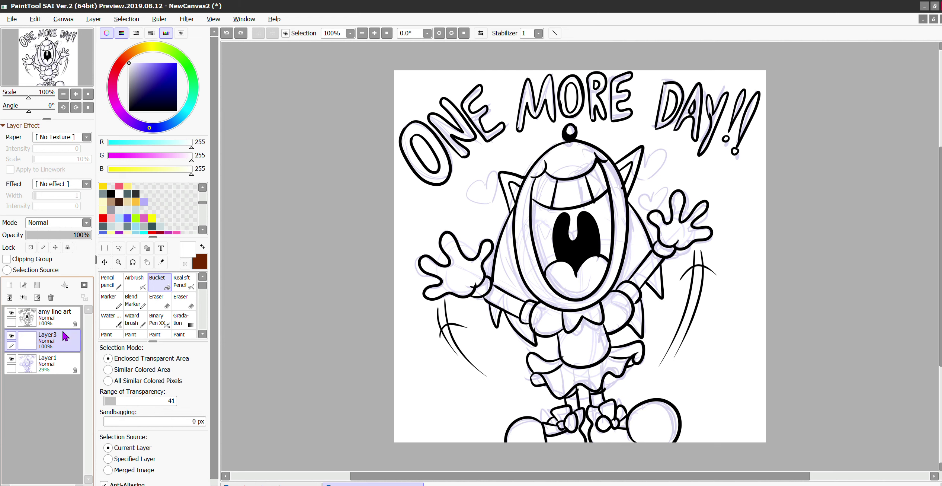
left_click(67, 247)
left_click(67, 247)
Delete the empty layer and duplicate the "amy line art" layer.
left_click(51, 297)
left_click(55, 317)
left_click(93, 19)
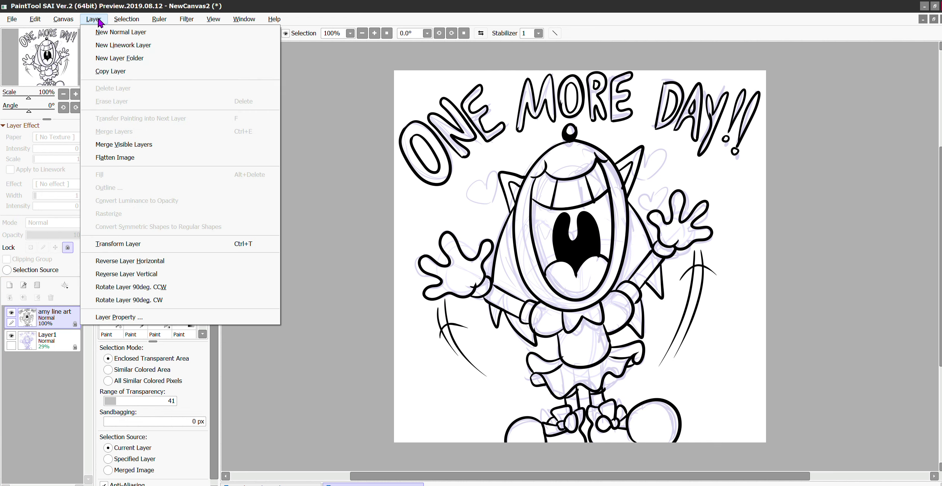
left_click(110, 72)
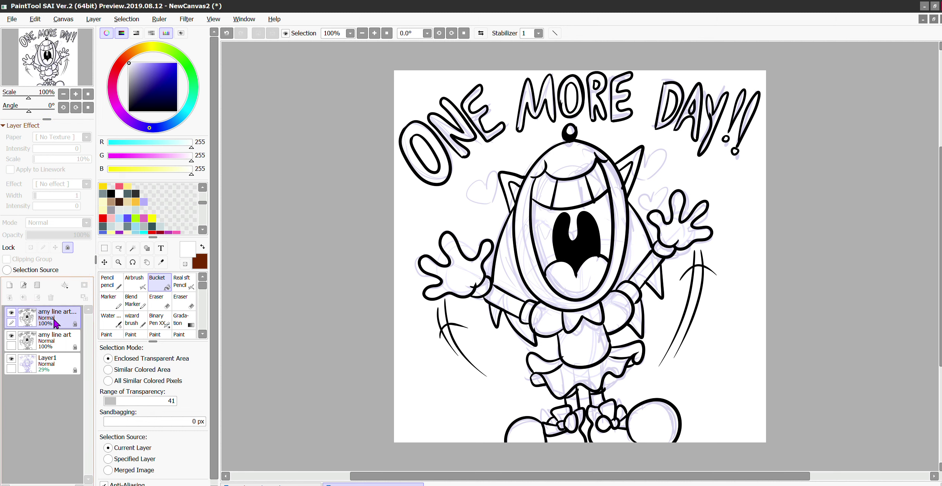
Rename the duplicated layer "Amy color", unlock it and place it beneath the "amy line art" layer.
double_click(54, 310)
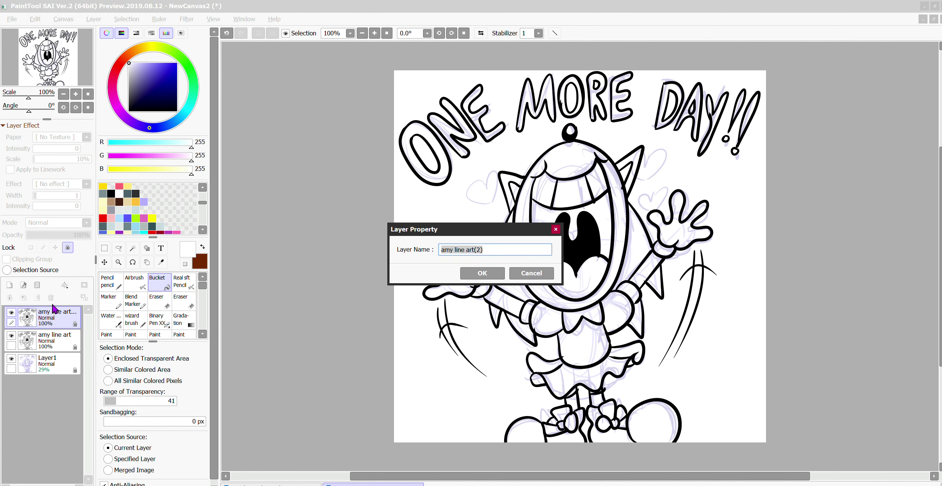
type("Amy Color")
key("Return")
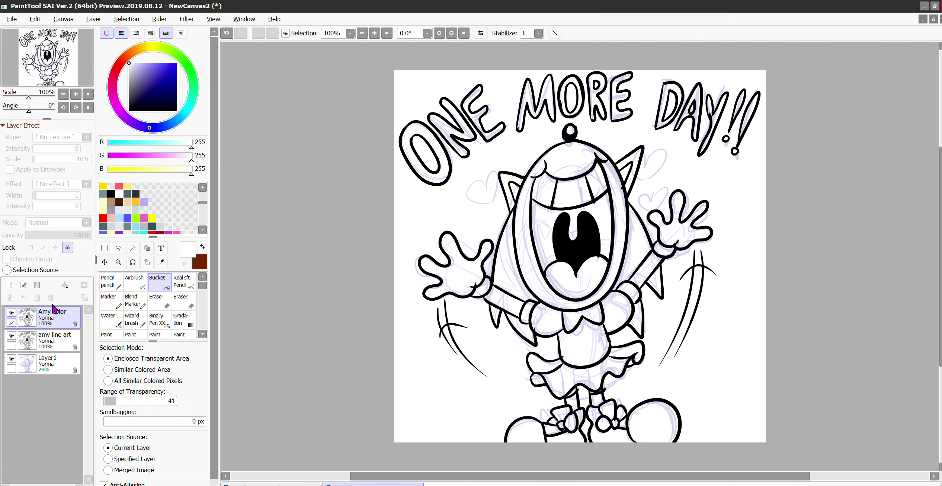
left_click_drag(62, 337, 66, 316)
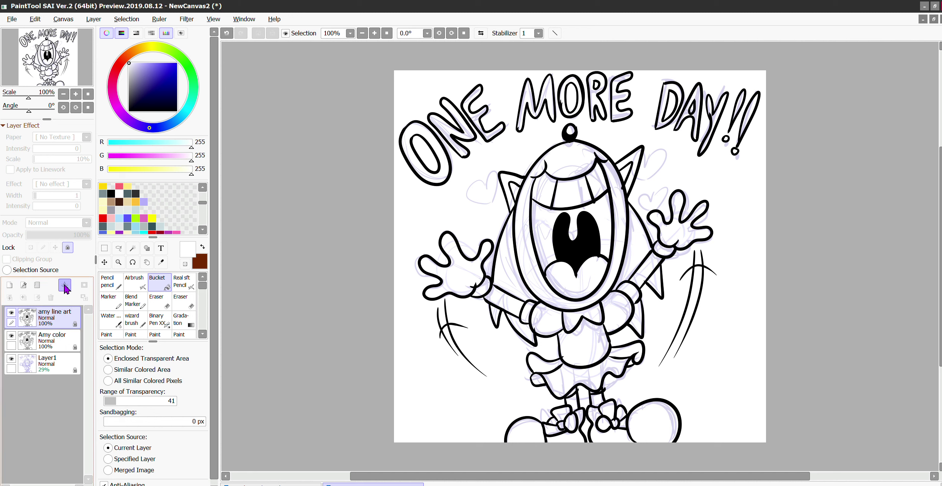
left_click(60, 339)
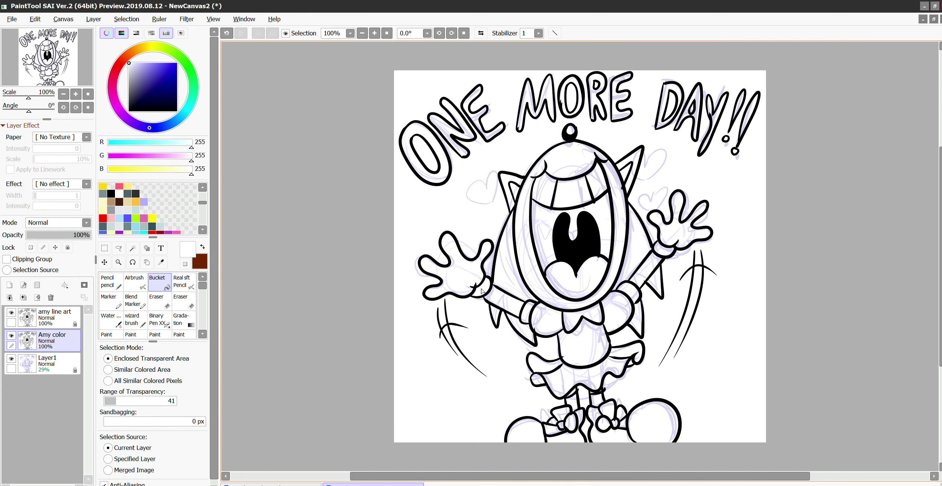
Fill both gloves, the upper teeth and the highlight of the ball above the head with white.
left_click(475, 265)
left_click(551, 197)
left_click(573, 190)
left_click(596, 183)
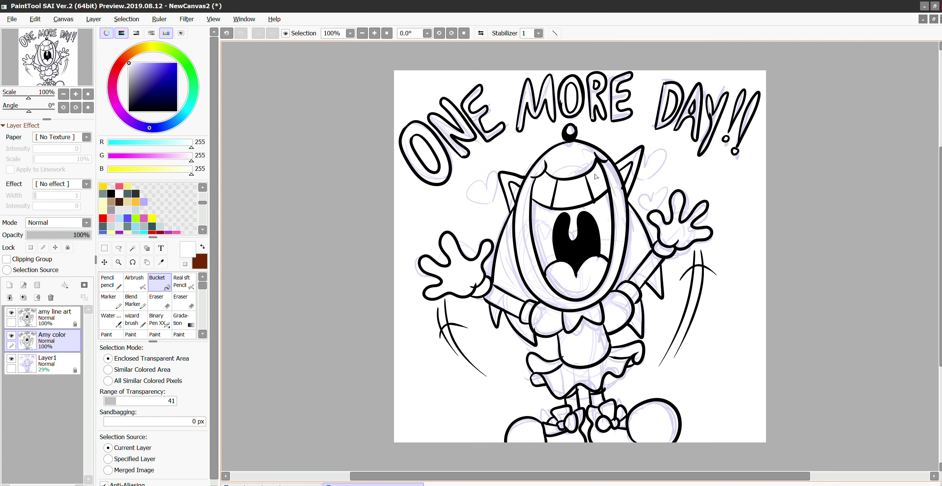
left_click(572, 132)
left_click(680, 231)
key("ctrl+z")
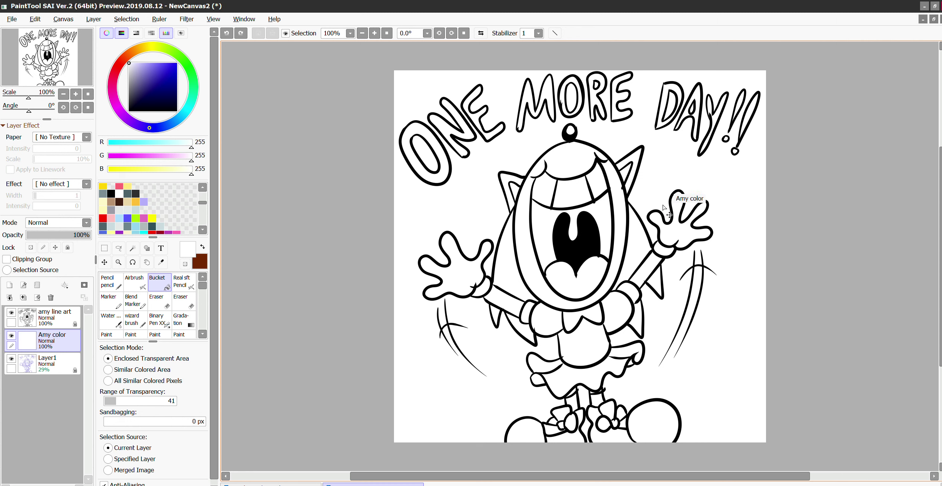
left_click(673, 224)
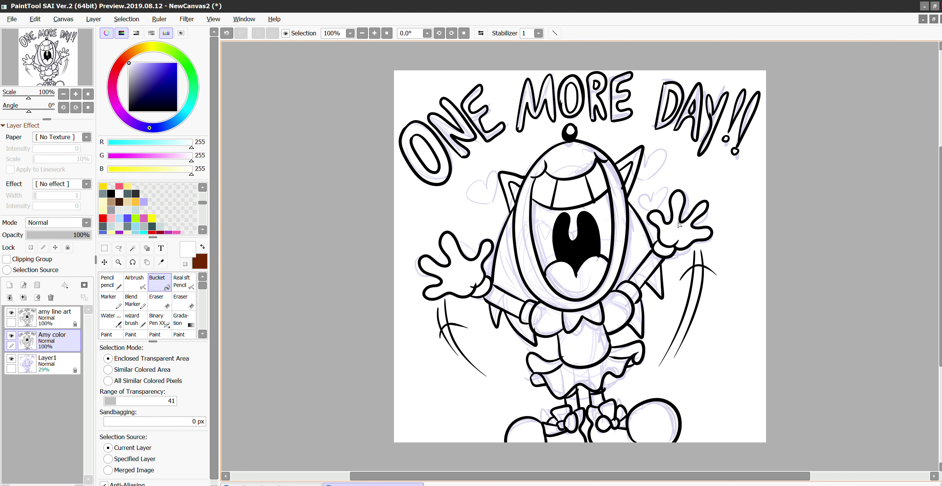
Fill the collar, the ankle pieces, parts of both shoes and both sleeve cuffs with white.
left_click(597, 317)
left_click(563, 413)
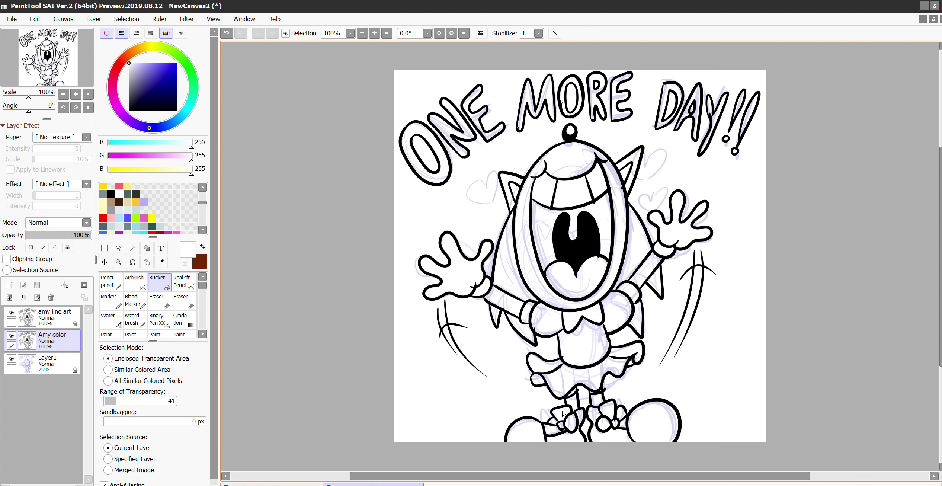
left_click(610, 410)
left_click(641, 423)
left_click(532, 432)
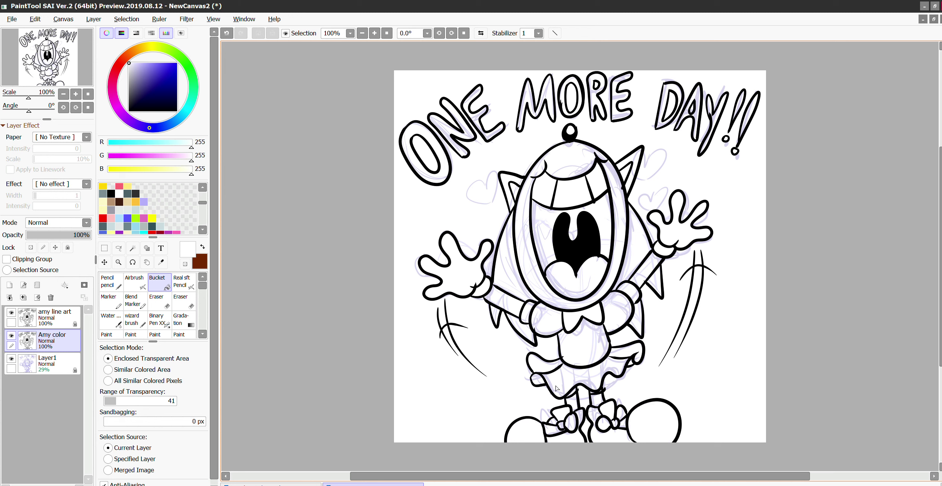
left_click(528, 312)
left_click(629, 293)
Mix a light pink (RGB 241, 184, 211) and fill the hair sections on the left side of the character's face.
left_click(118, 108)
left_click(152, 65)
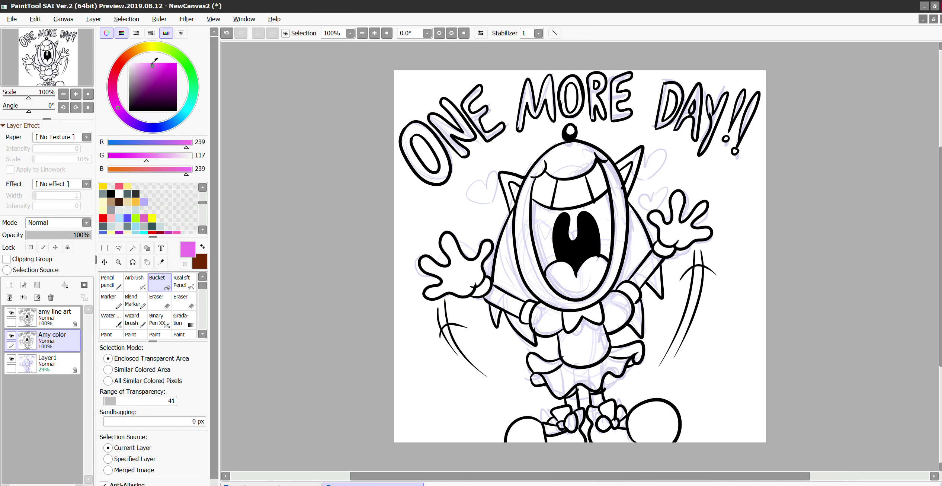
left_click(157, 155)
left_click(173, 168)
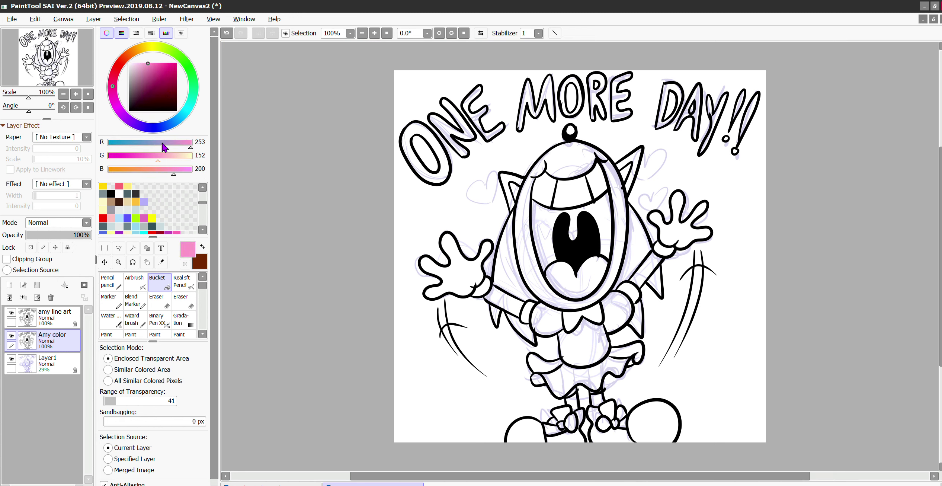
left_click(187, 142)
left_click(177, 169)
left_click(168, 156)
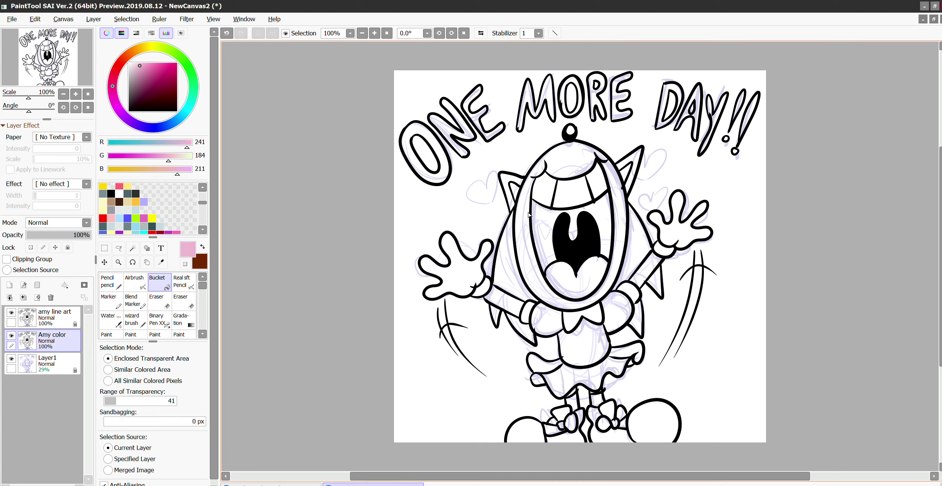
left_click(510, 243)
left_click(496, 315)
left_click(521, 327)
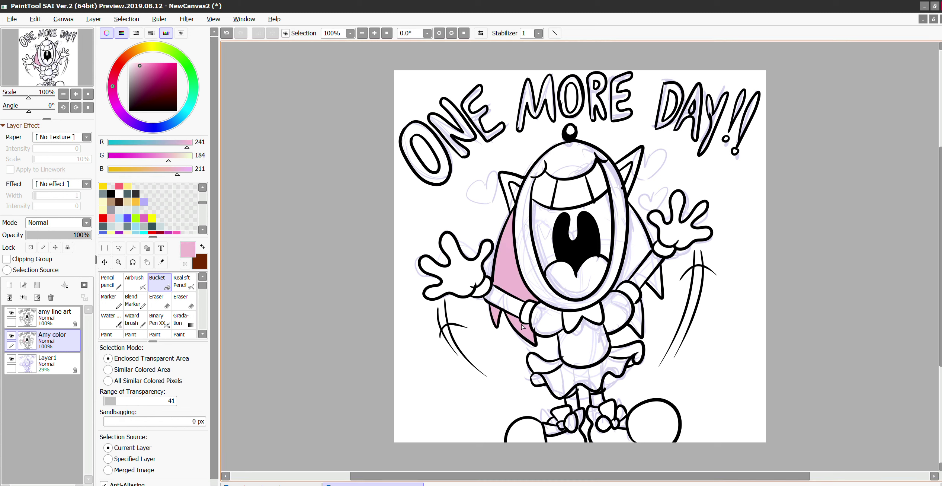
Fill both outer ears, the hair sections on the right side of the face and both legs with the light pink.
left_click(512, 203)
left_click(631, 179)
left_click(633, 224)
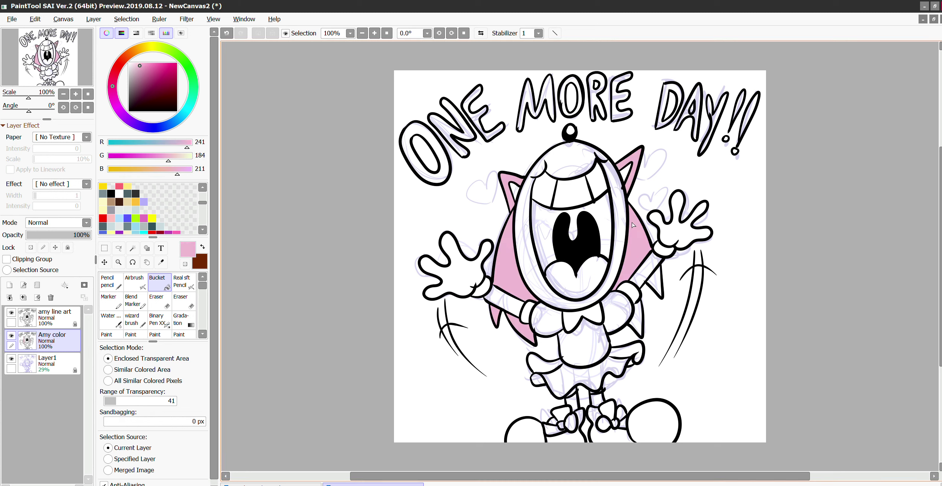
left_click(657, 281)
left_click(636, 314)
left_click(571, 402)
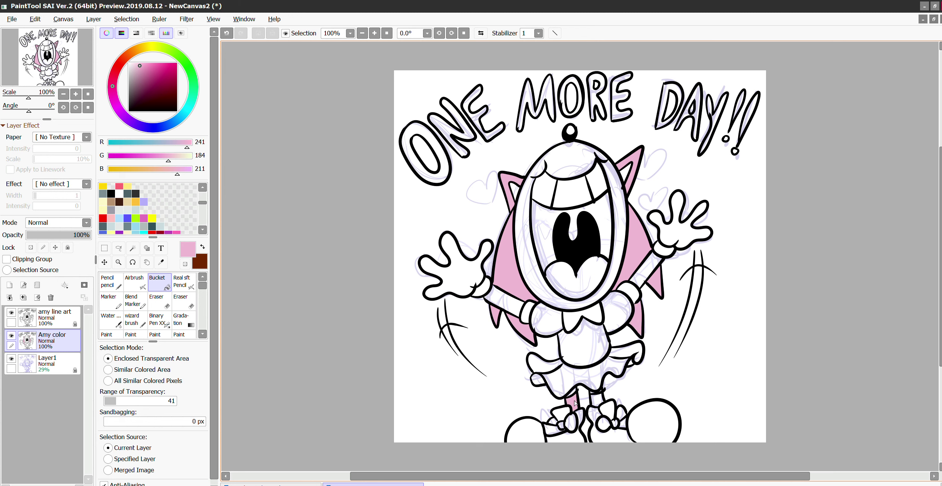
left_click(597, 400)
Mix an orange (RGB 255, 176, 13) and fill all sections of the skirt's front with it.
left_click_drag(141, 85, 121, 162)
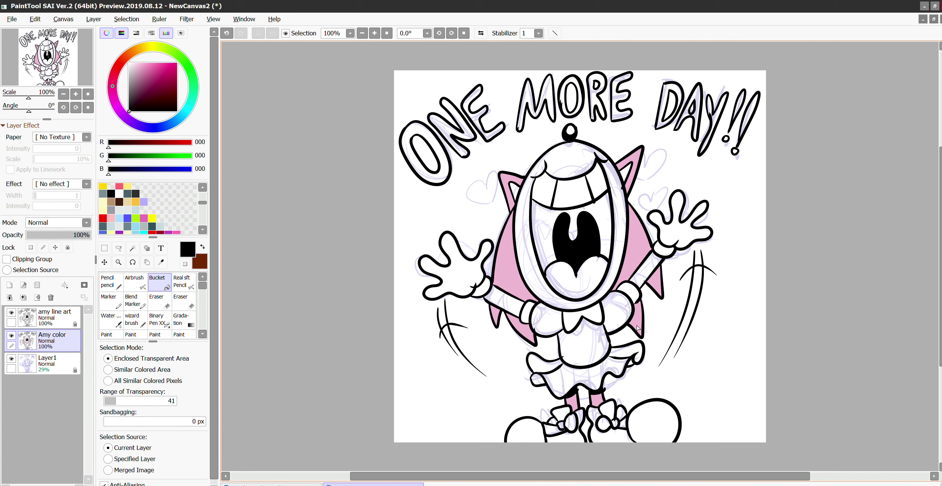
left_click(139, 48)
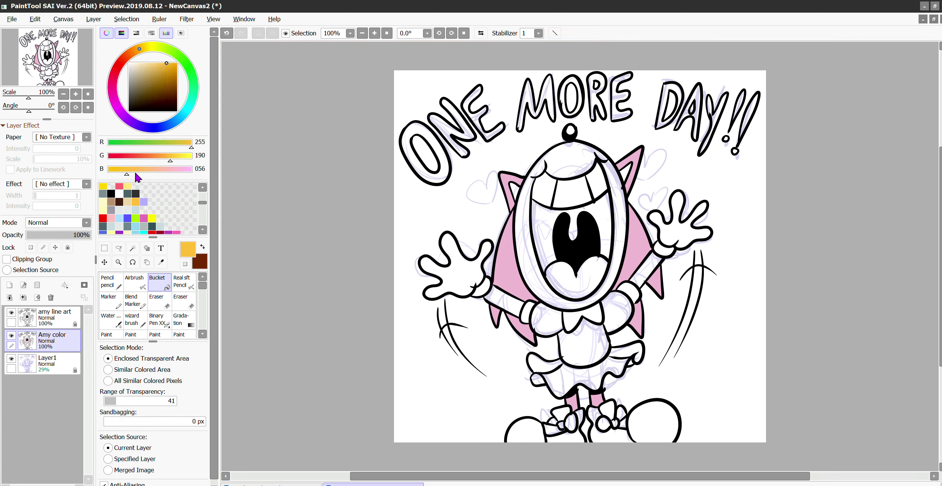
left_click(175, 63)
left_click(563, 381)
left_click(553, 363)
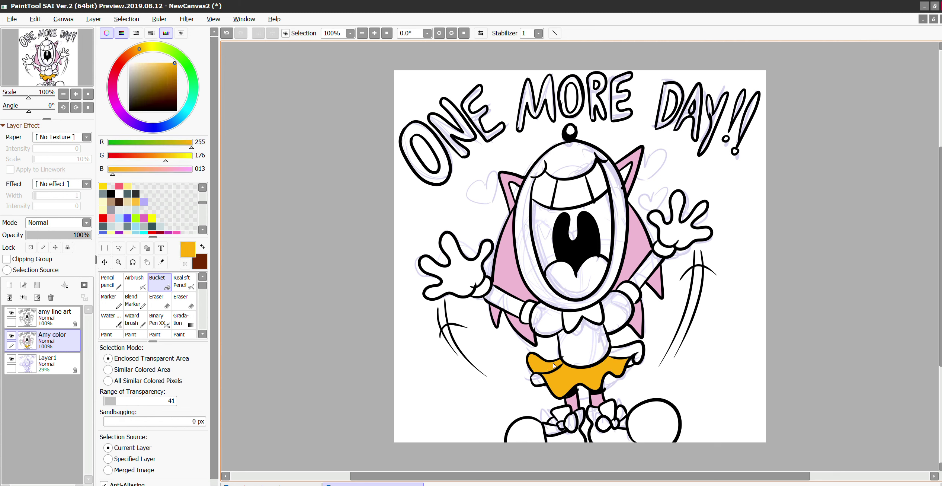
left_click(625, 352)
Undo the orange fill of the right shoe, and fill the bows and straps of both shoes with orange instead.
left_click(618, 428)
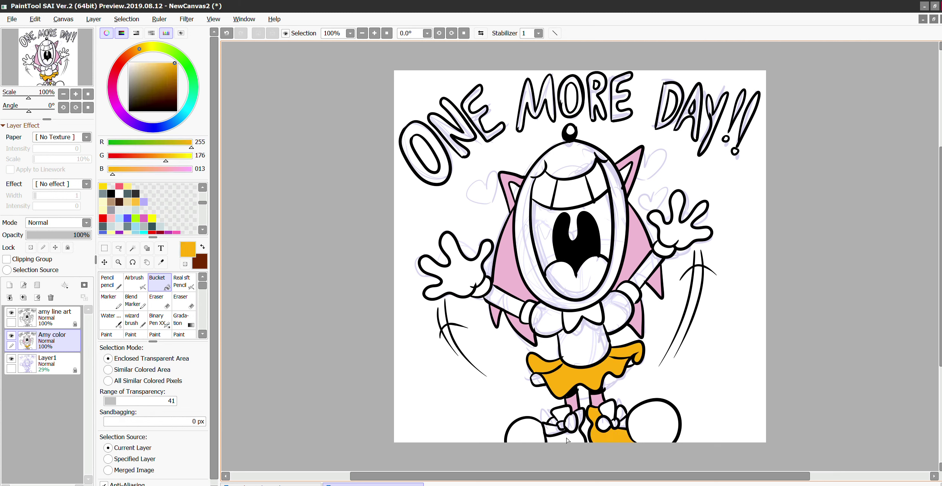
key("ctrl+z")
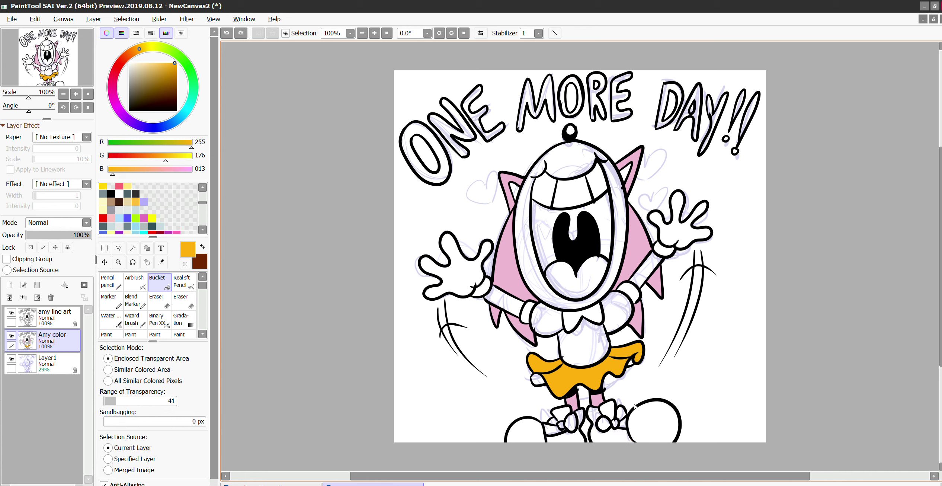
left_click(619, 424)
left_click(623, 416)
left_click(604, 425)
left_click(555, 432)
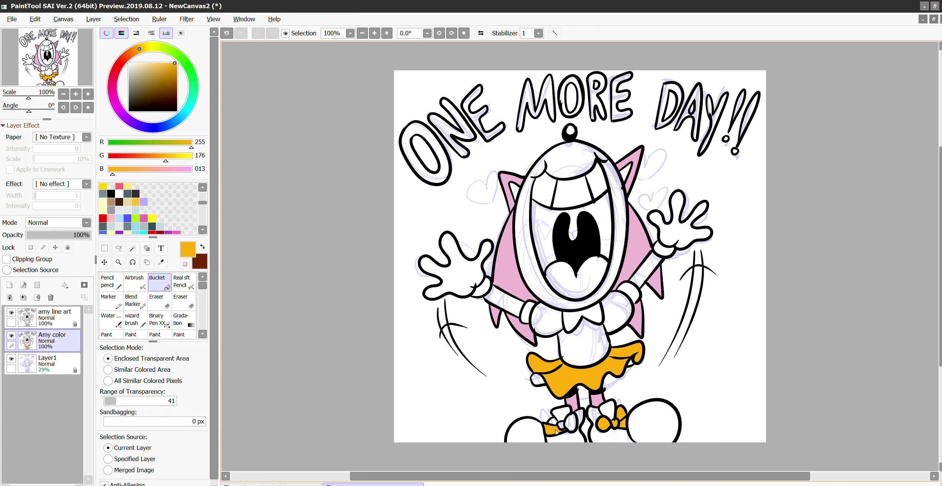
left_click(571, 426)
left_click(556, 423)
Mix a green (RGB 108, 176, 0) and fill the character's top and both puffy sleeves.
key("n")
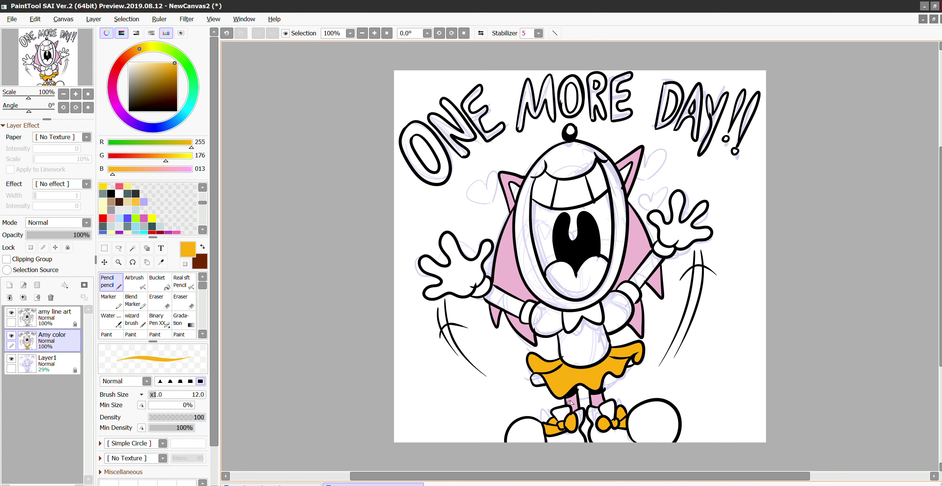
left_click(136, 218)
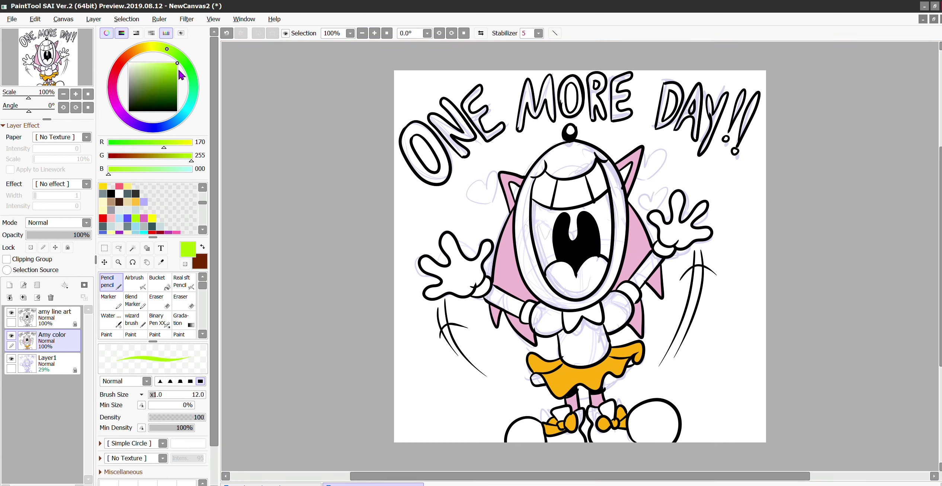
left_click_drag(172, 72, 174, 78)
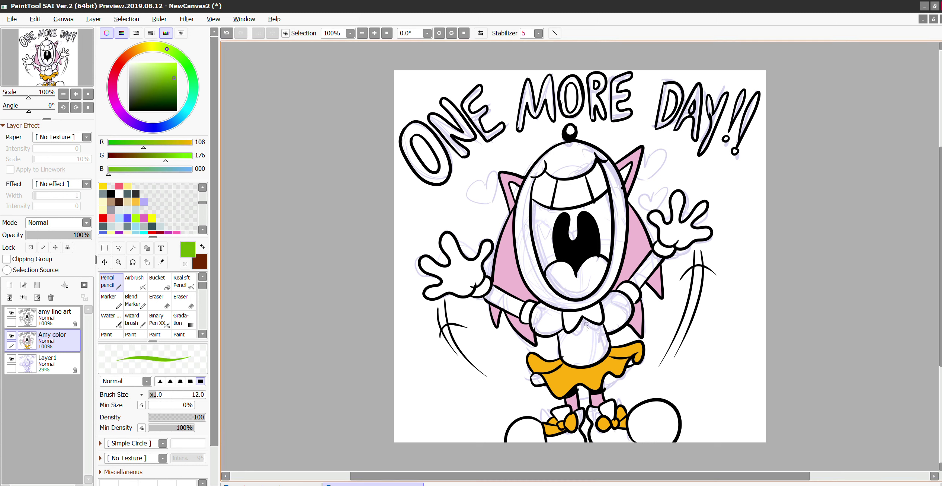
key("g")
left_click(582, 343)
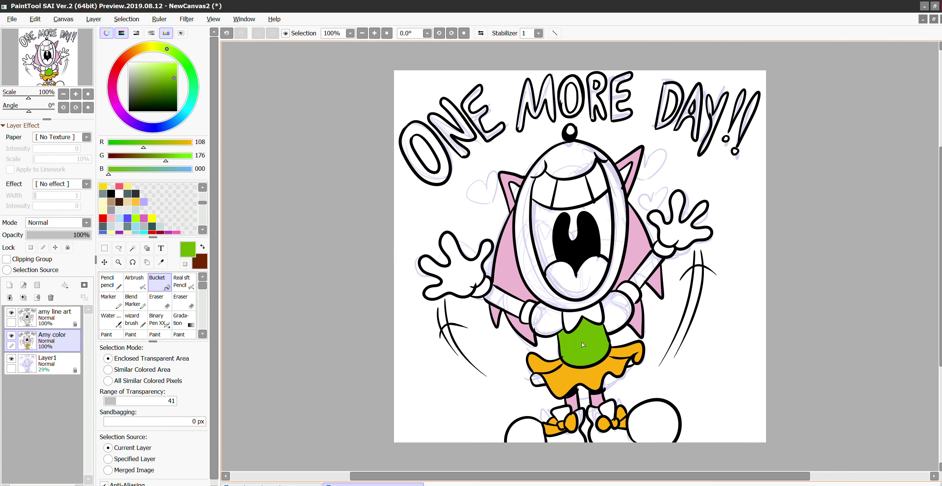
left_click(545, 317)
left_click(627, 297)
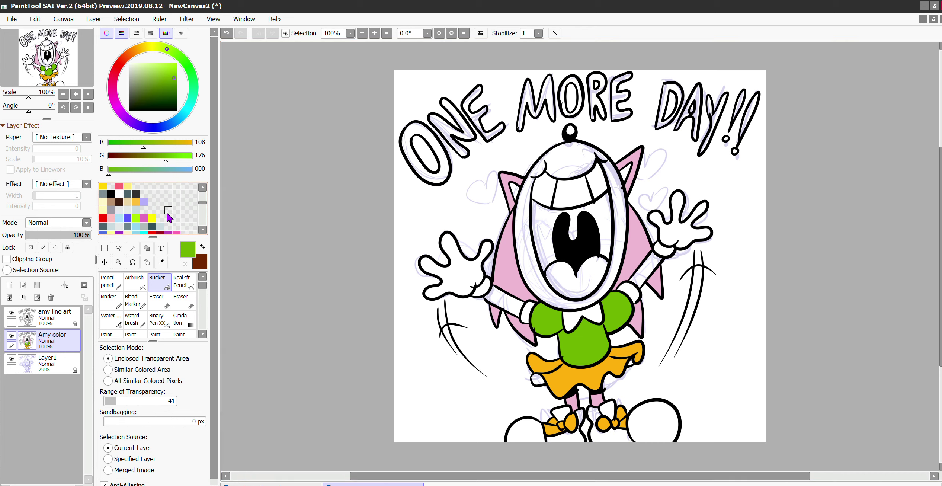
Fill the underside of the skirt on both sides with black.
left_click(136, 193)
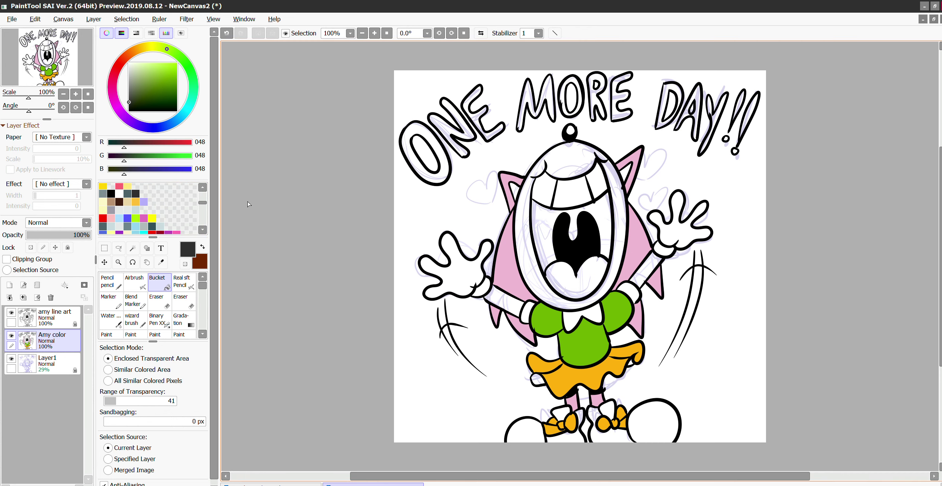
left_click(129, 111)
left_click(537, 378)
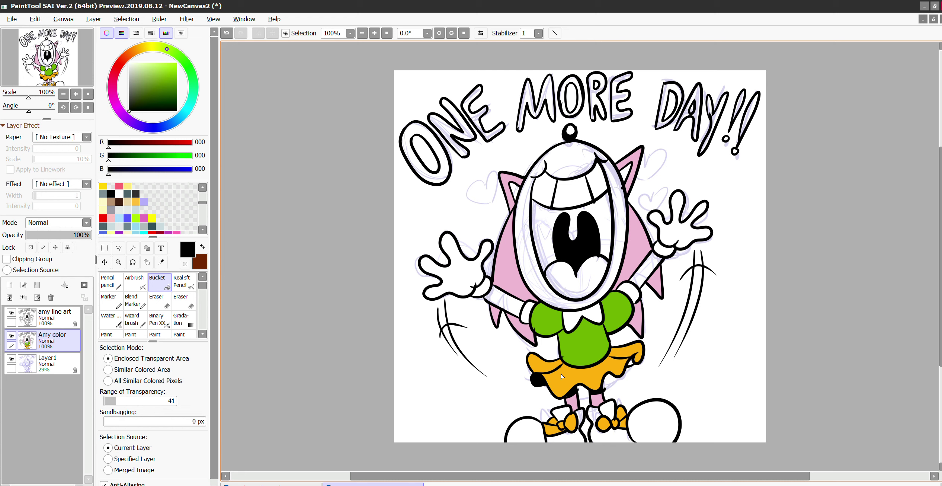
left_click(631, 364)
Mix a soft blue (RGB 123, 185, 229) and fill the main parts of both shoes.
left_click(119, 218)
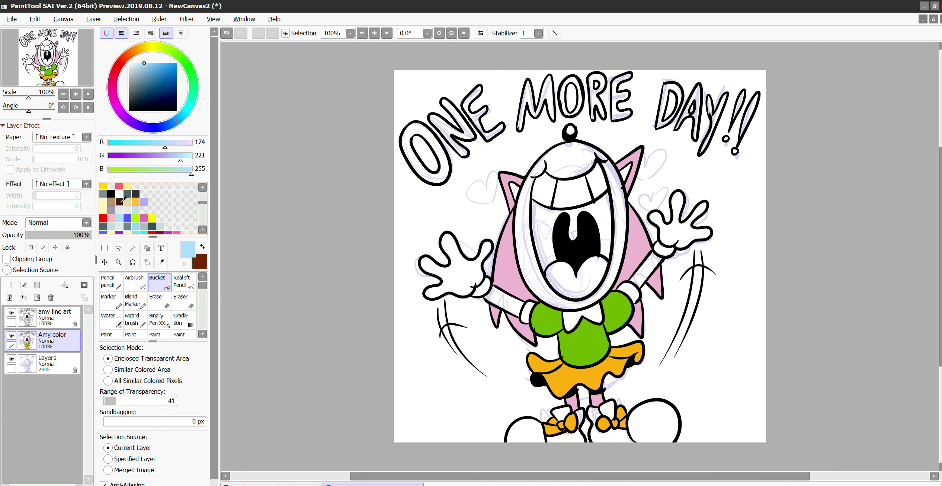
left_click(149, 68)
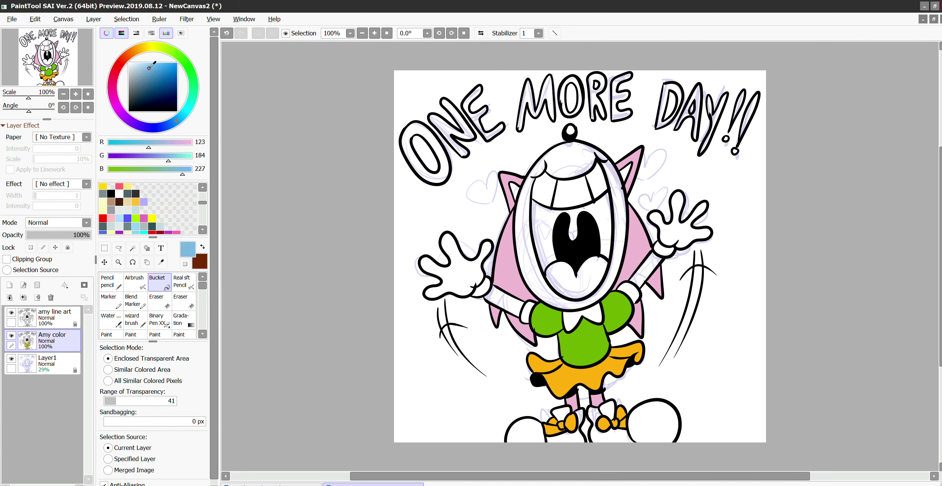
left_click(579, 436)
left_click(601, 425)
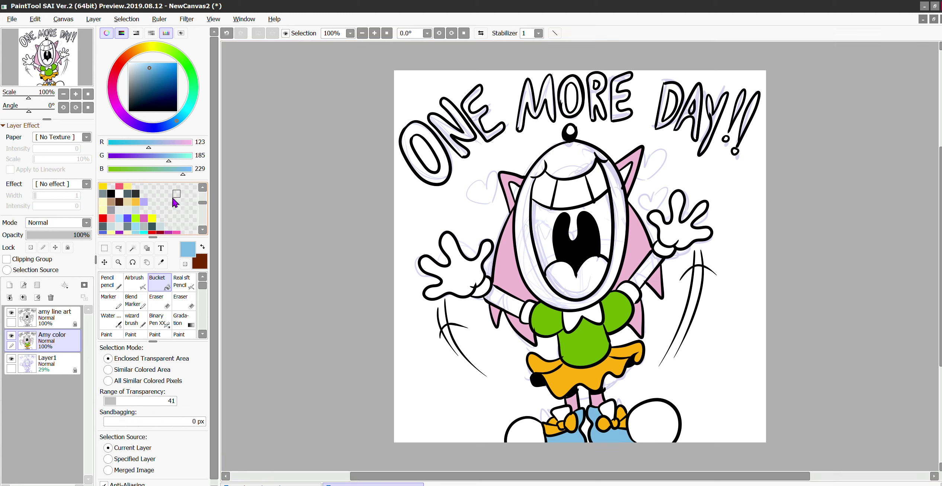
Mix a cream skin tone (RGB 255, 232, 172) and fill the face and both arms.
left_click(203, 230)
left_click(203, 229)
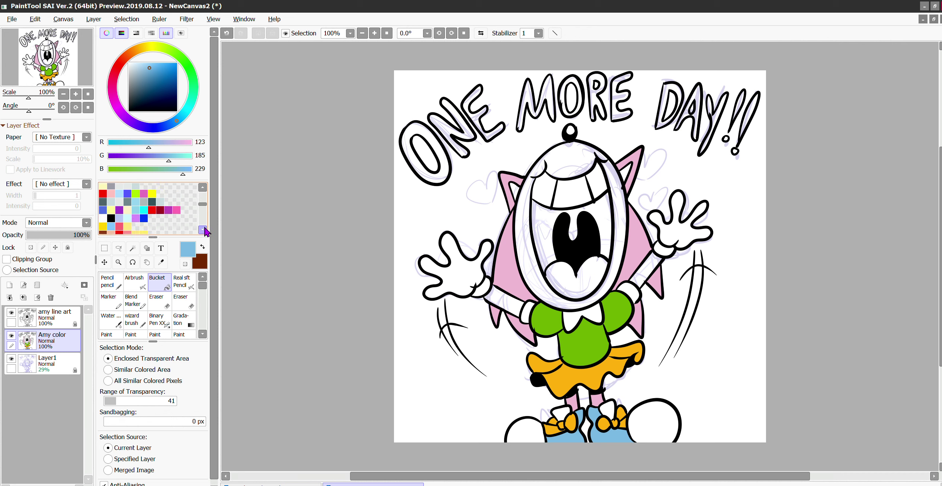
left_click(203, 229)
left_click(203, 230)
left_click(130, 201)
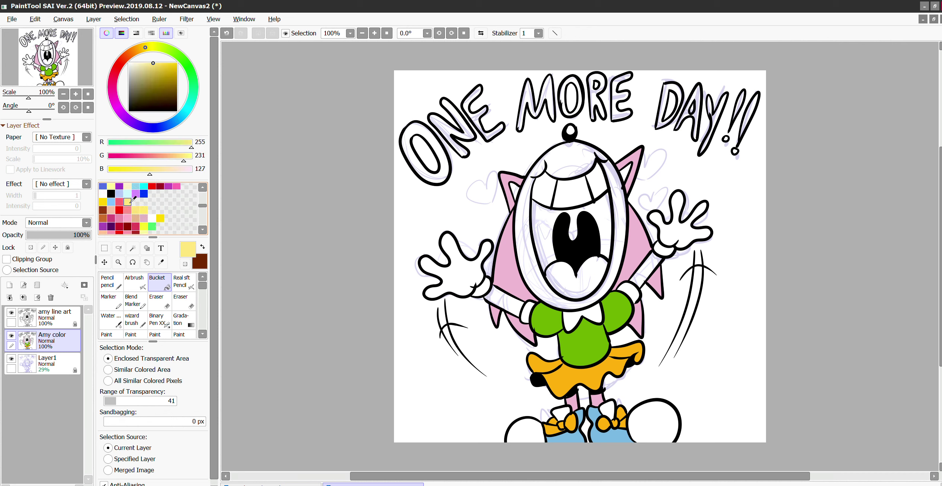
left_click(143, 60)
left_click(142, 52)
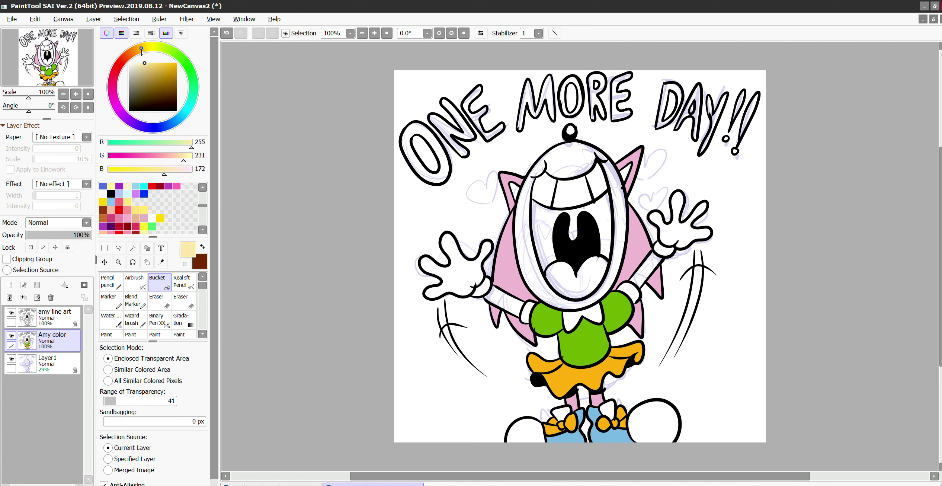
left_click(582, 162)
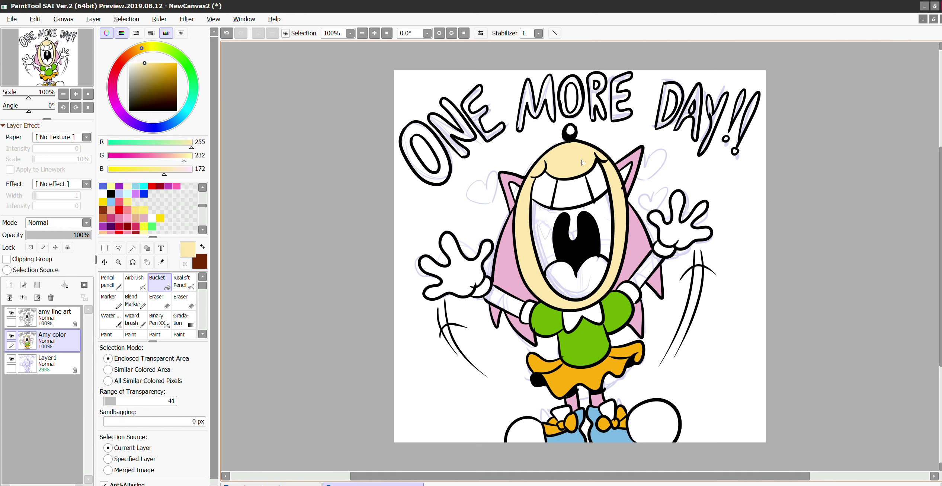
left_click(519, 299)
left_click(648, 252)
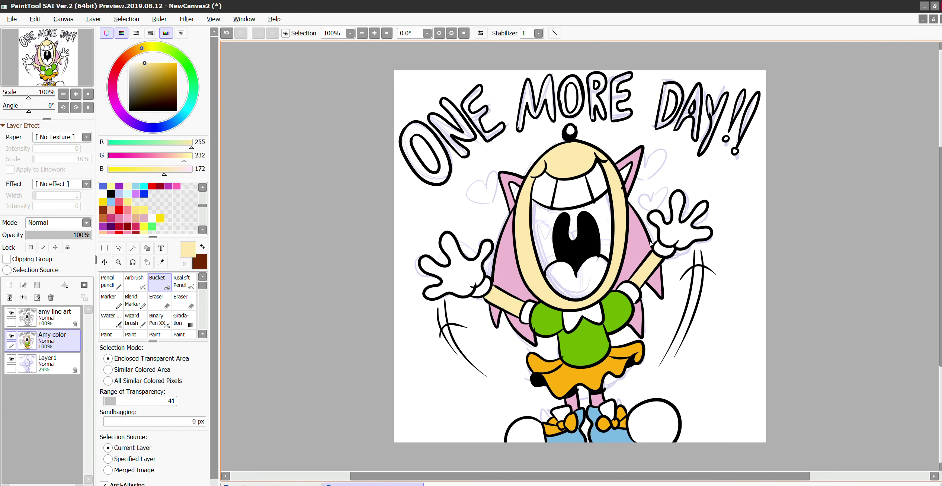
Fill the inside of the mouth with dark red (RGB 163, 0, 30) and the tongue with bright red (RGB 255, 6, 0).
left_click(160, 186)
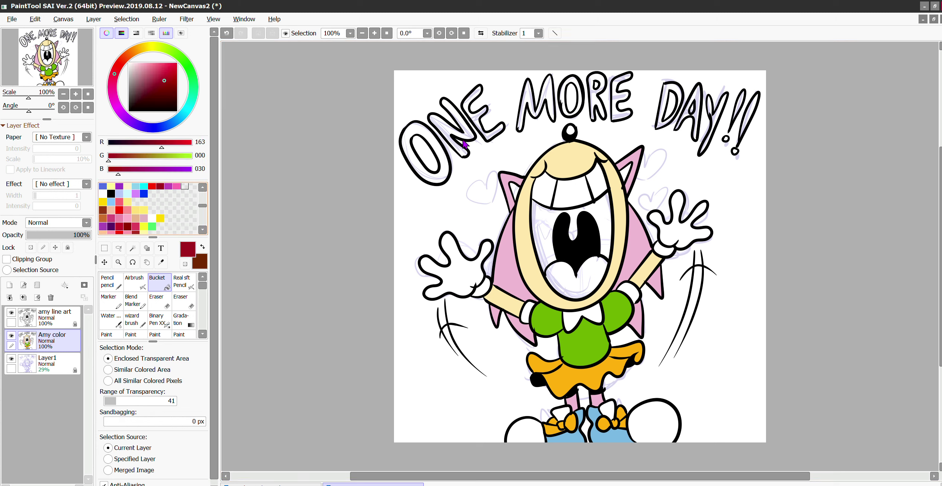
left_click(576, 223)
left_click(152, 186)
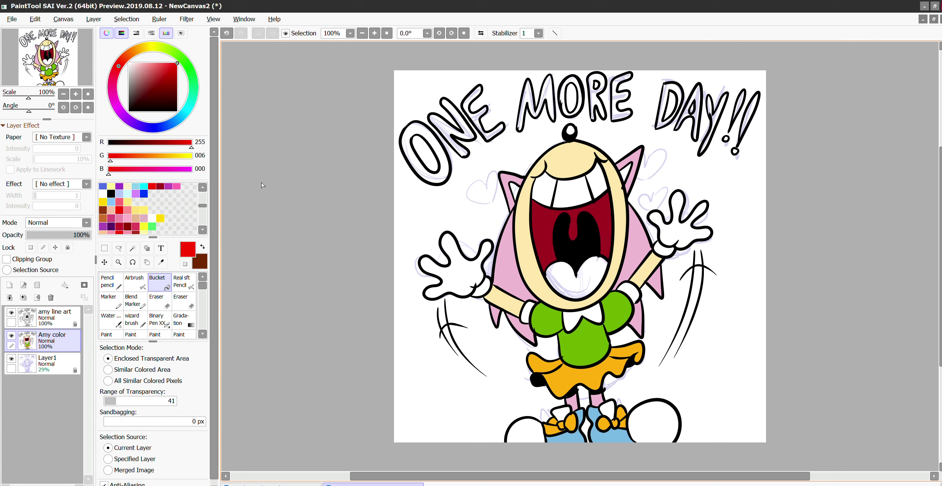
left_click(596, 275)
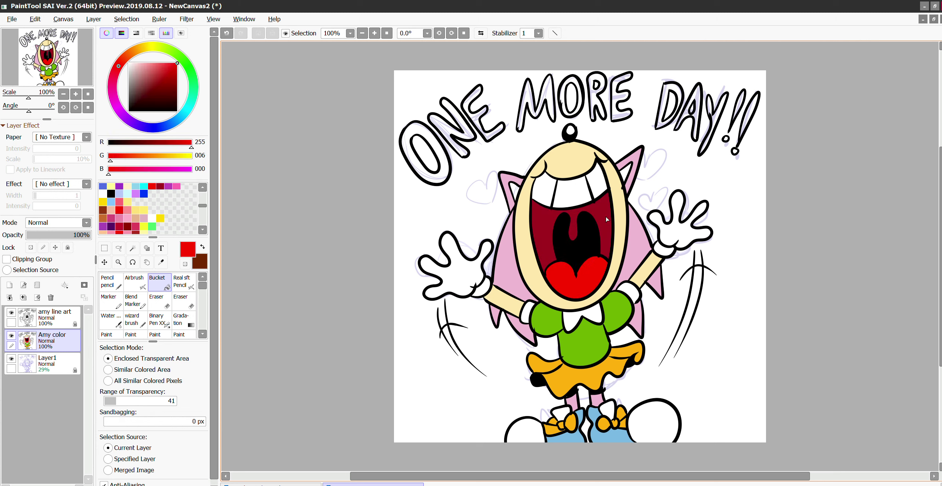
Sample the cream skin tone from the face and fill the inside of both ears with it.
left_click(161, 262)
left_click(536, 274)
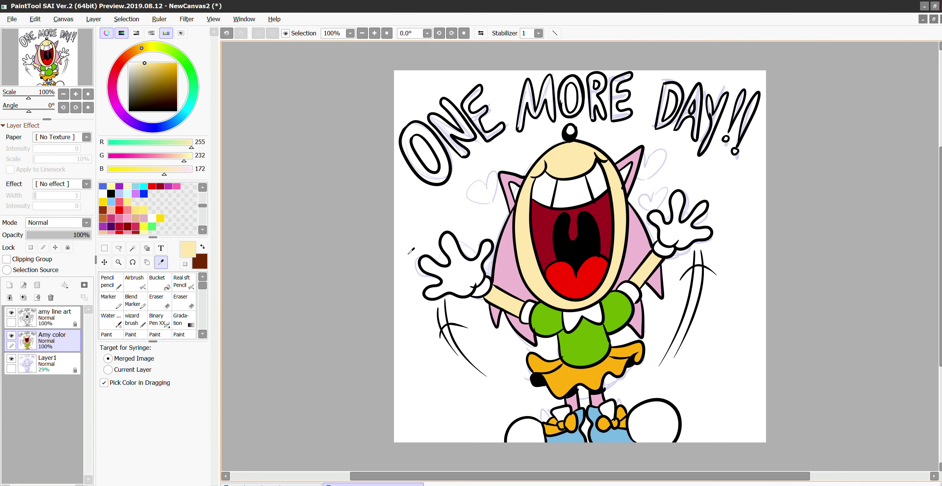
left_click(159, 283)
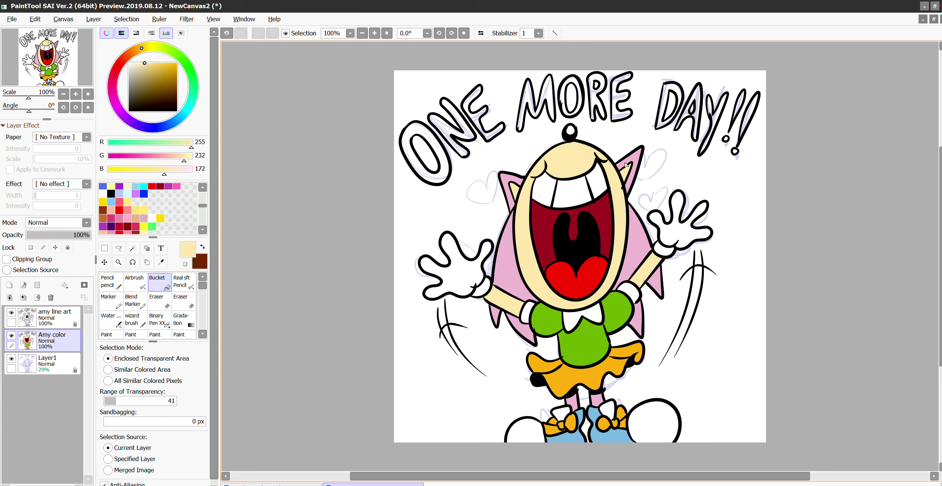
Choose a crimson swatch (RGB 224, 61, 96) and fill the letters of ONE and MORE in the caption.
left_click(111, 194)
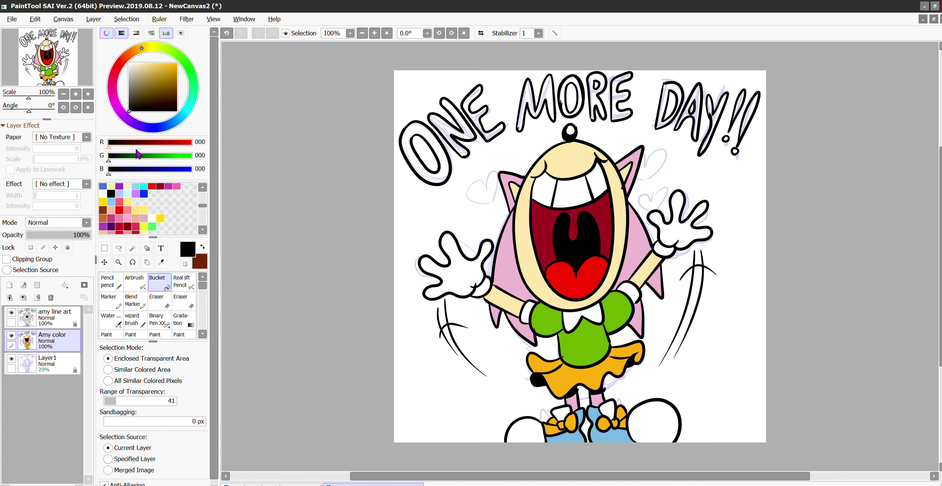
left_click(136, 225)
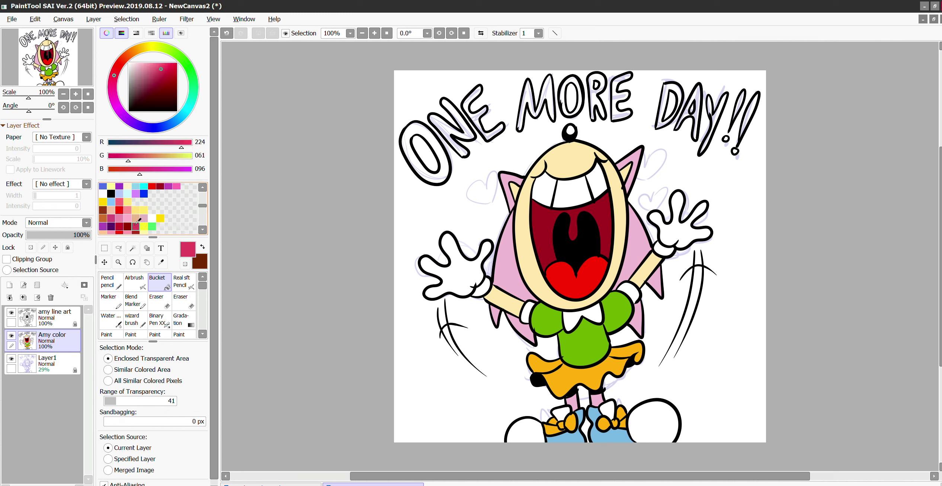
left_click(436, 170)
left_click(455, 130)
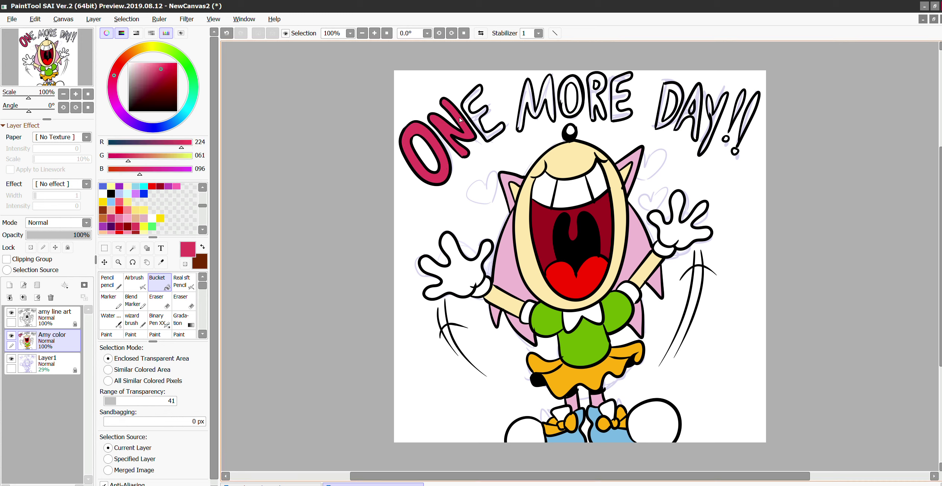
left_click(473, 117)
left_click(528, 107)
left_click(580, 86)
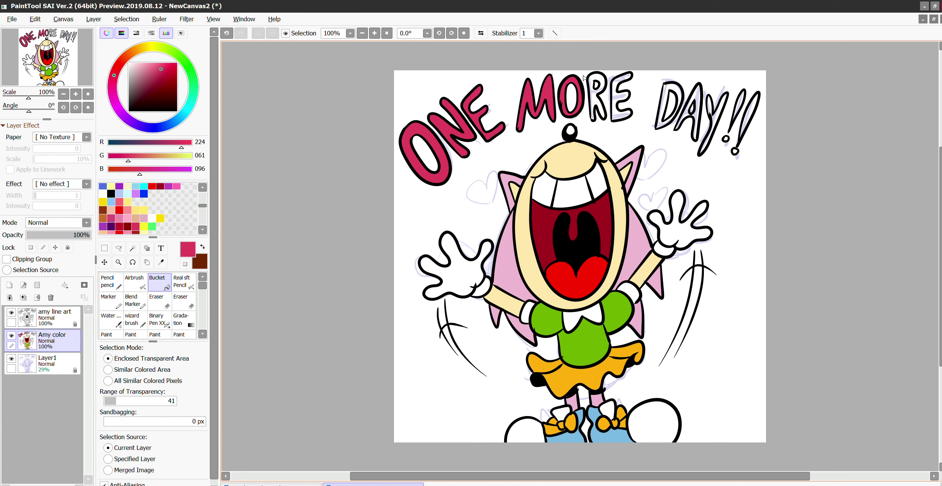
left_click(597, 100)
left_click(616, 101)
Fill the letters of DAY and the exclamation marks with the same crimson.
left_click(678, 98)
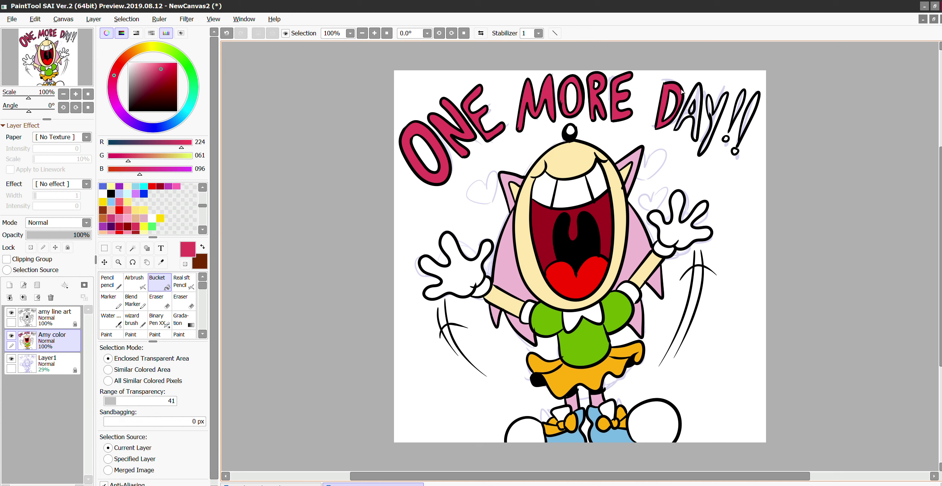
left_click(685, 111)
left_click(718, 117)
left_click(709, 110)
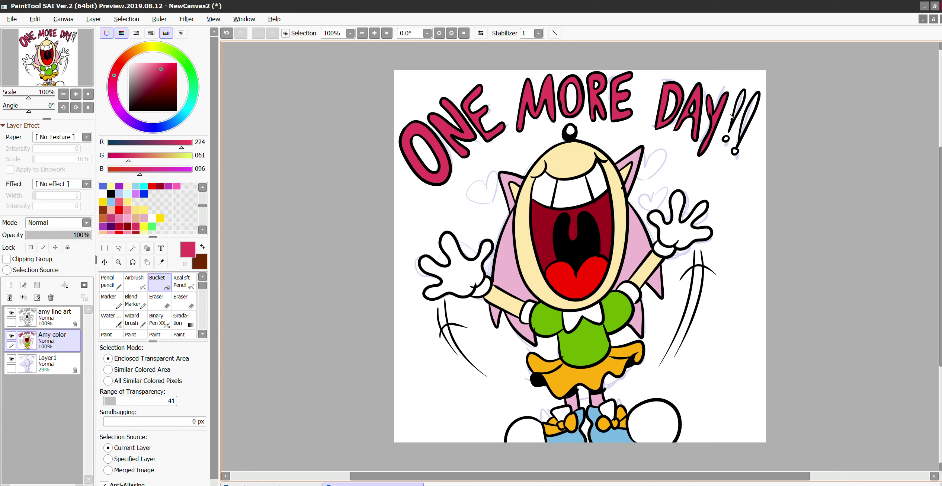
left_click(736, 116)
left_click(725, 139)
left_click(754, 114)
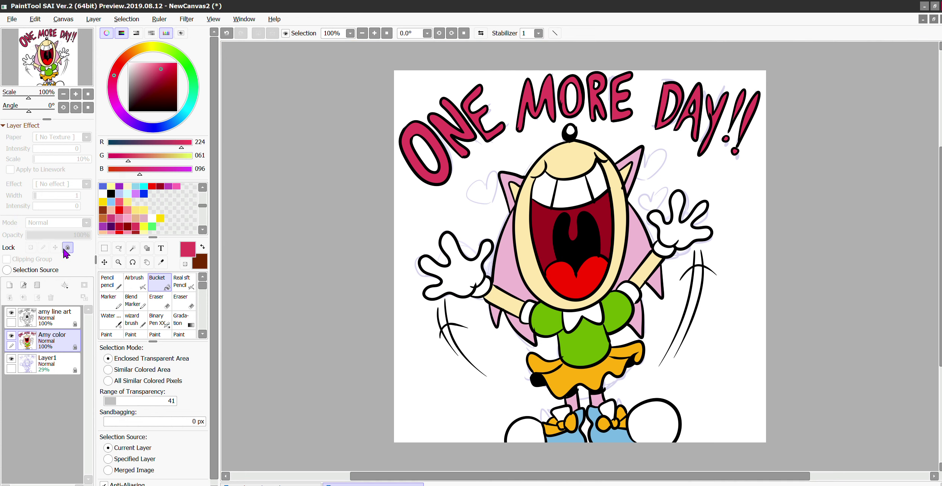
Add a layer beneath the Amy color layer and set deep pink (RGB 233, 56, 145) as foreground and pale pink (RGB 255, 220, 236) as background color.
left_click(24, 298)
left_click_drag(50, 344, 52, 369)
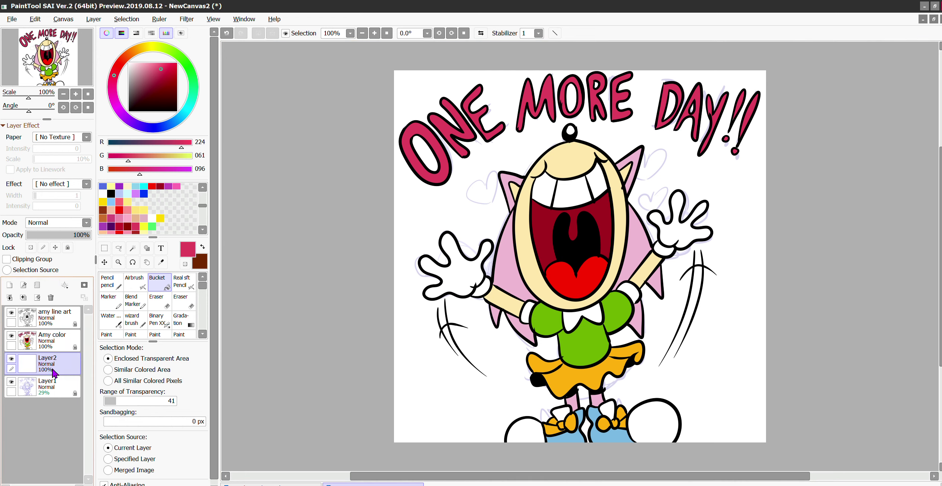
left_click(128, 209)
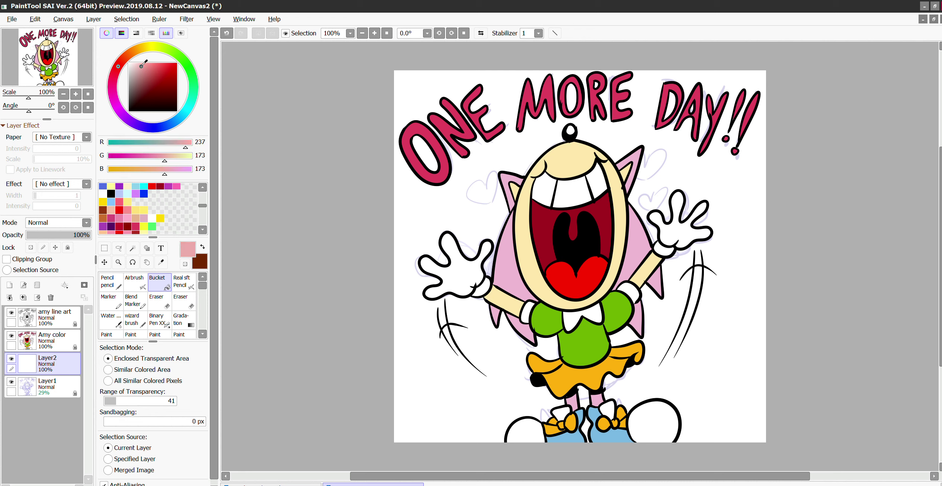
left_click(160, 262)
left_click(507, 197)
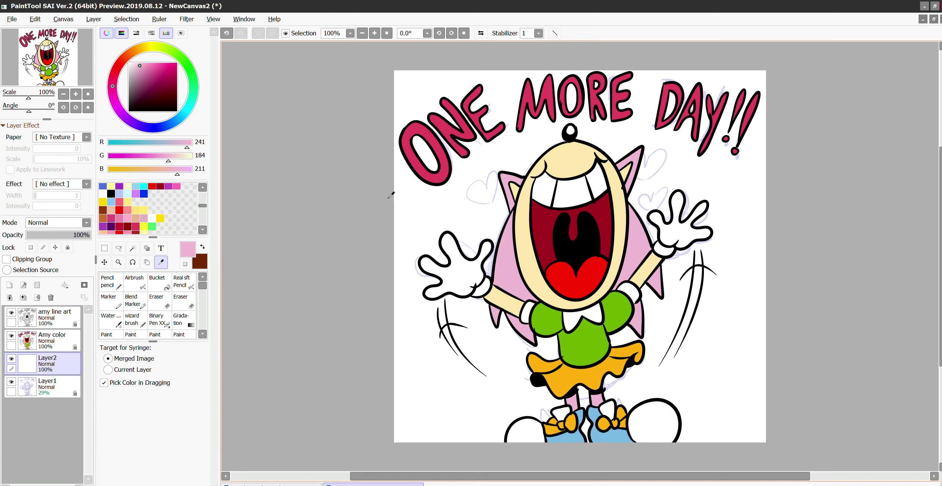
left_click(137, 62)
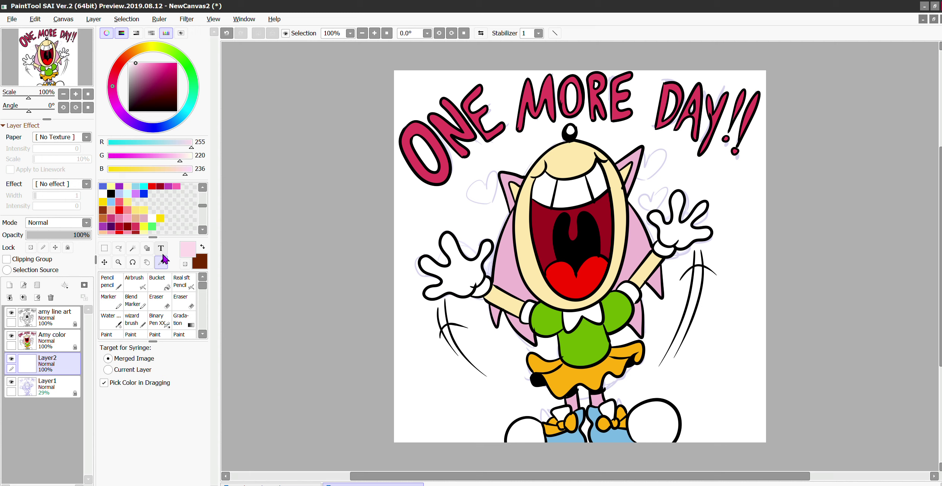
left_click(202, 247)
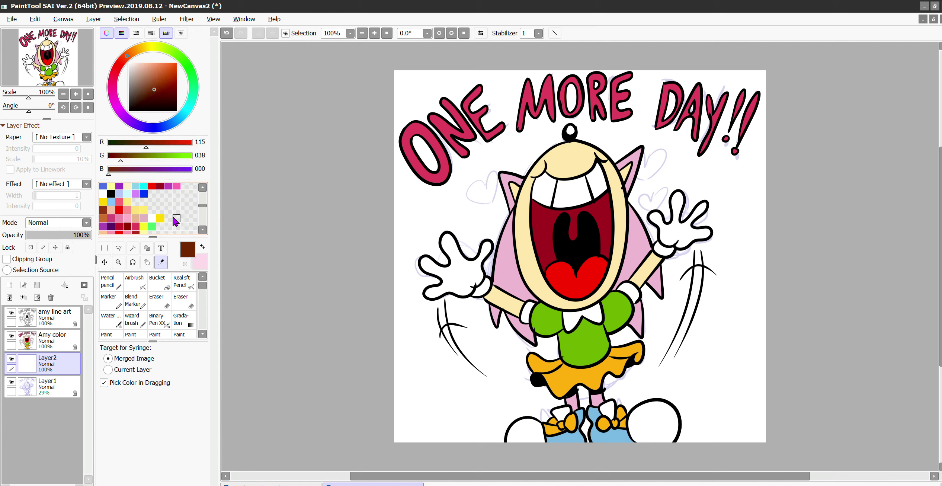
left_click(176, 185)
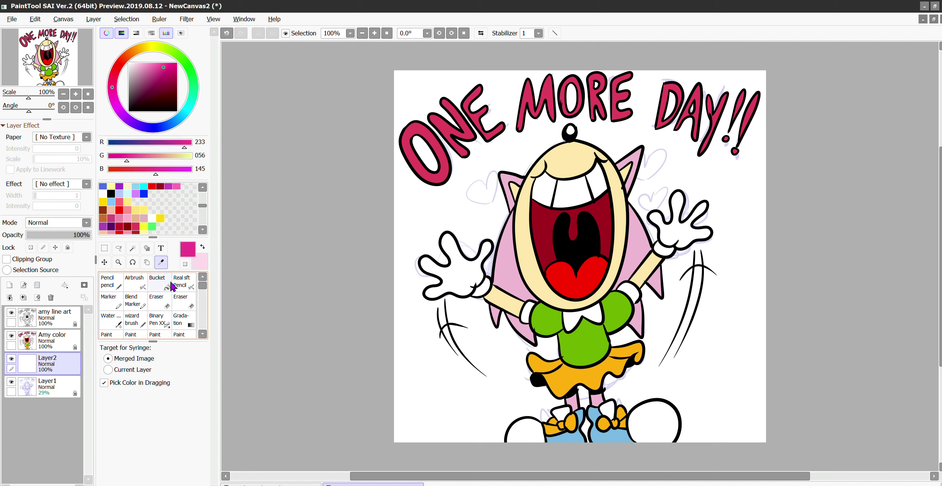
Apply a straight foreground-to-background gradient diagonally across the canvas, deep pink at the lower-left corner to pale pink at the upper-right.
left_click(186, 321)
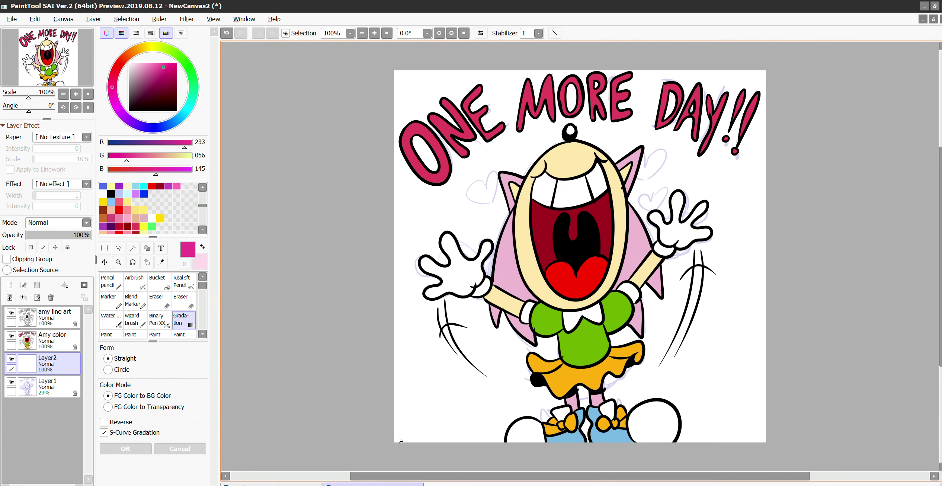
left_click_drag(399, 440, 762, 69)
left_click_drag(398, 439, 385, 452)
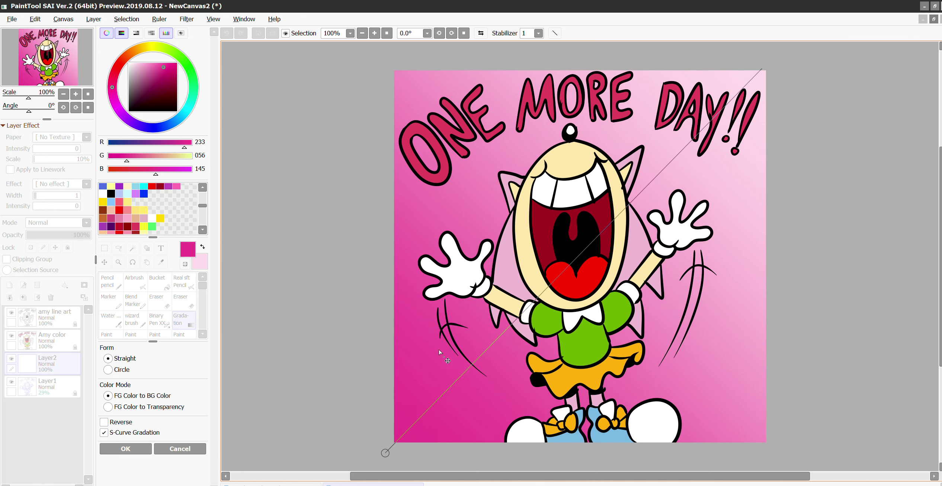
left_click_drag(762, 69, 759, 101)
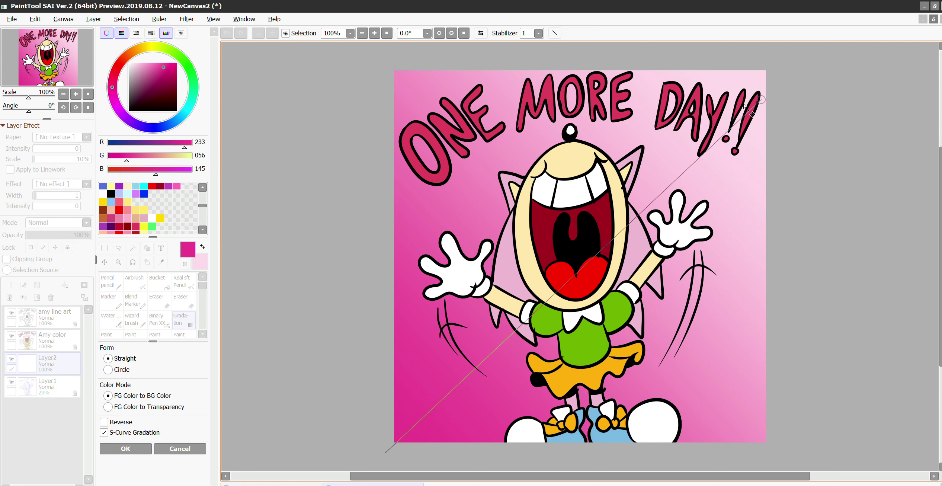
left_click(127, 447)
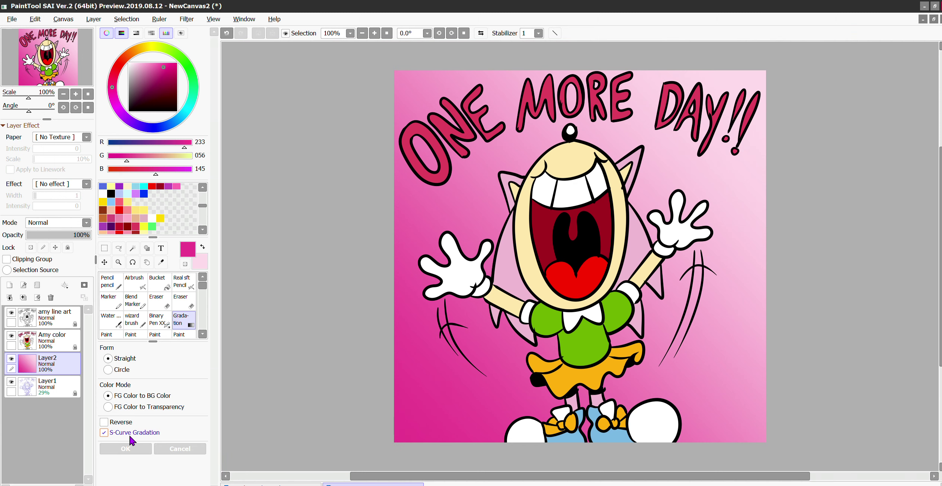
Try to select the gradient background around the character with the Magic Wand from the Amy color layer.
left_click(69, 320)
left_click(132, 248)
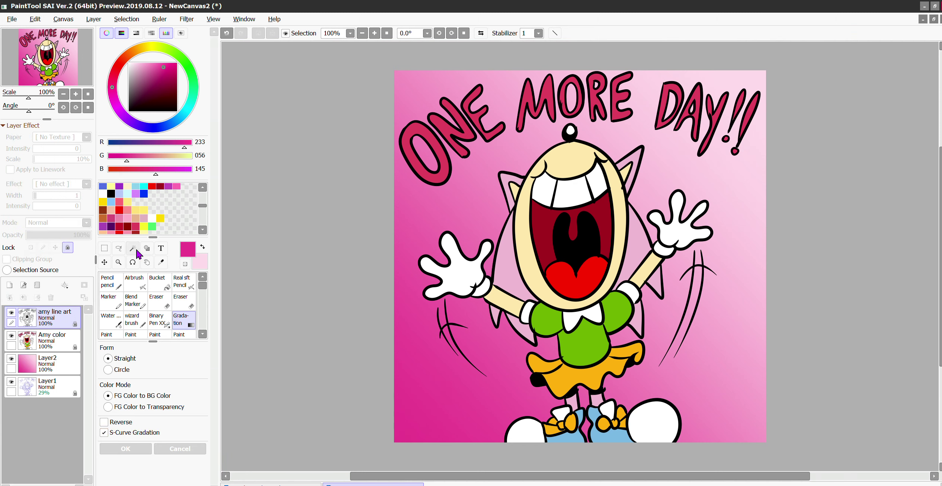
left_click(60, 332)
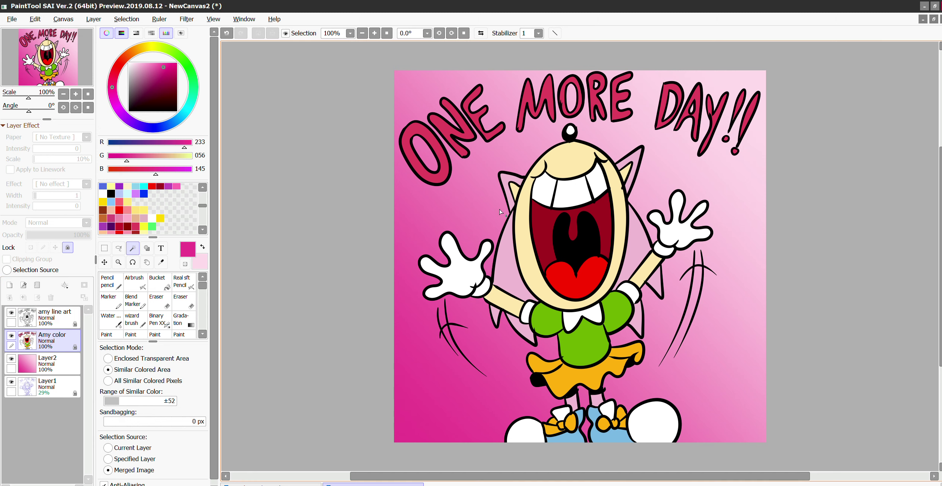
left_click(532, 156)
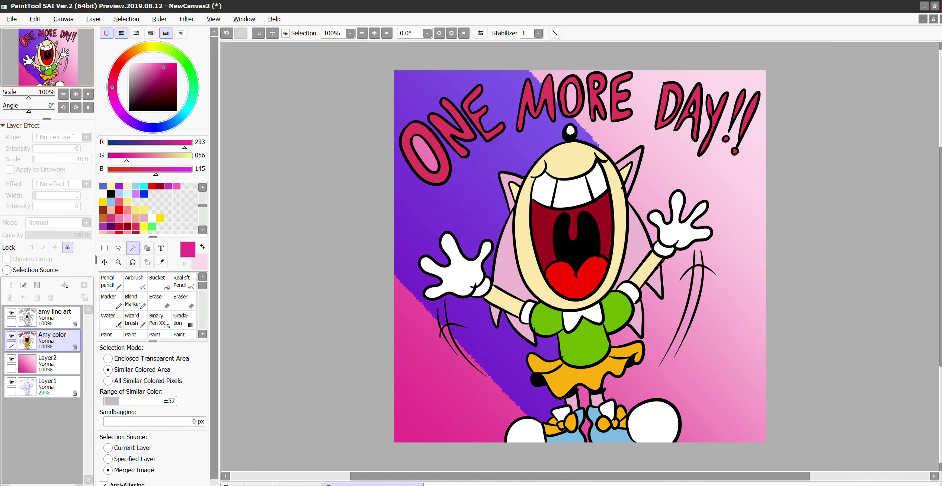
left_click(35, 18)
left_click(43, 28)
Hide the gradient layer and try to select the white background with the Magic Wand from the line art layer.
left_click(11, 358)
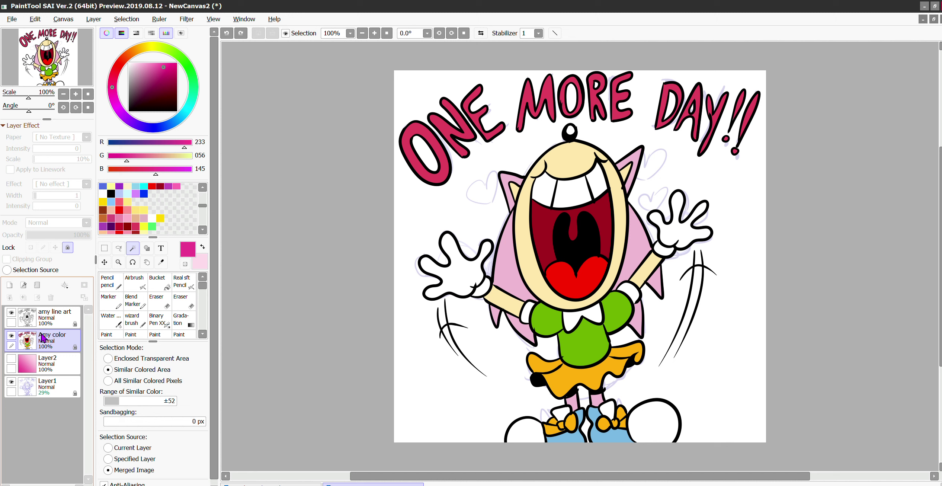
left_click(59, 318)
left_click(465, 206)
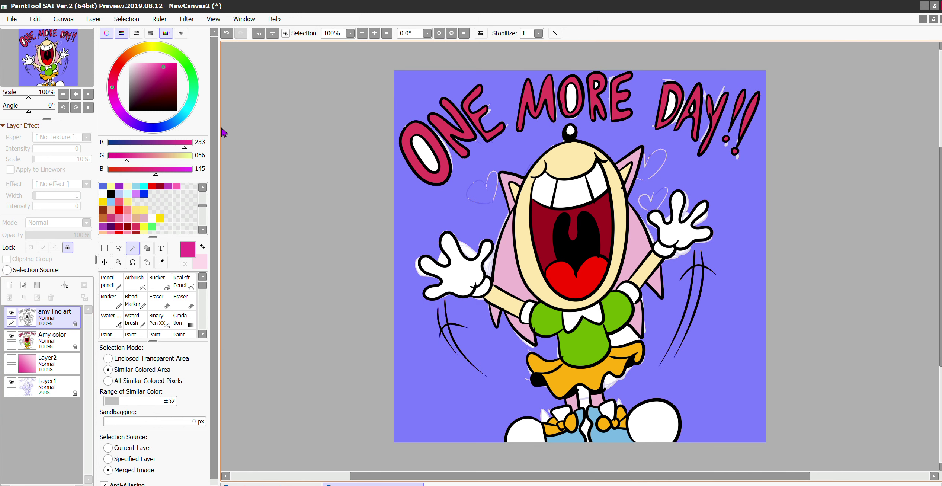
left_click(35, 18)
left_click(42, 28)
Delete the rough sketch layer and select the white background around the character and caption with the Magic Wand.
left_click(52, 387)
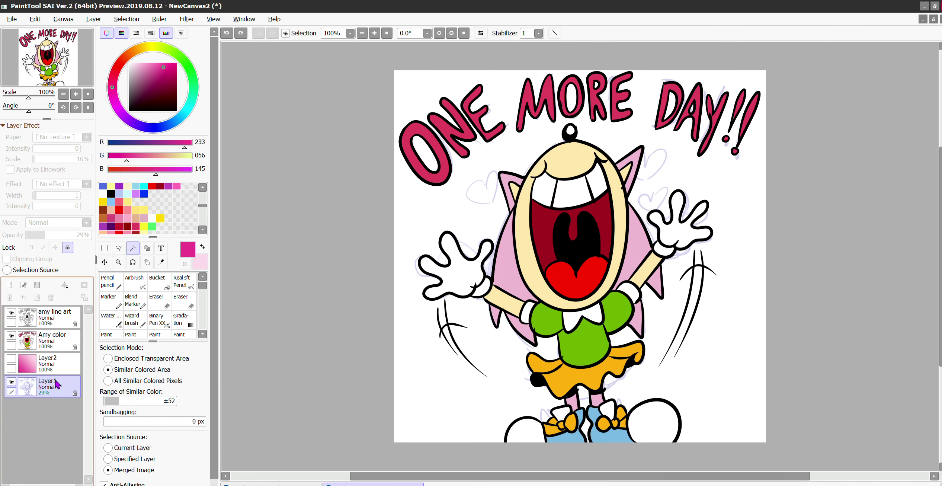
left_click(50, 298)
left_click(59, 318)
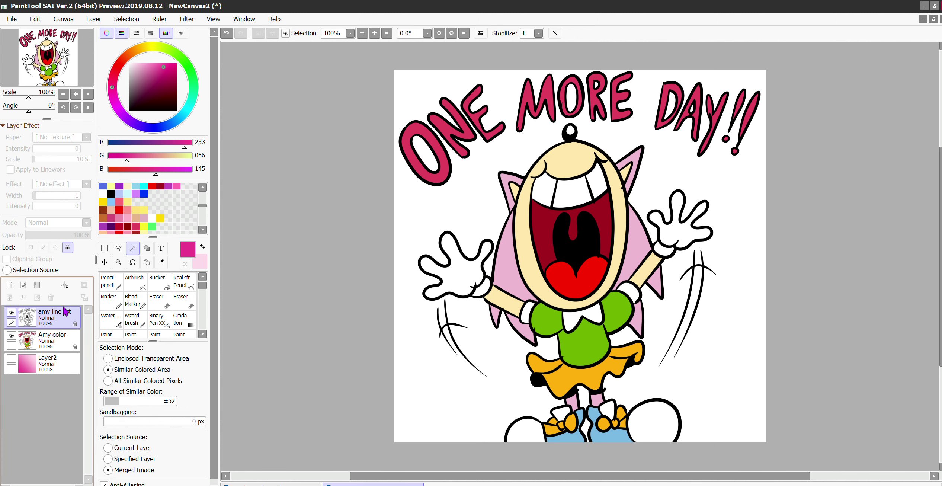
left_click(551, 156)
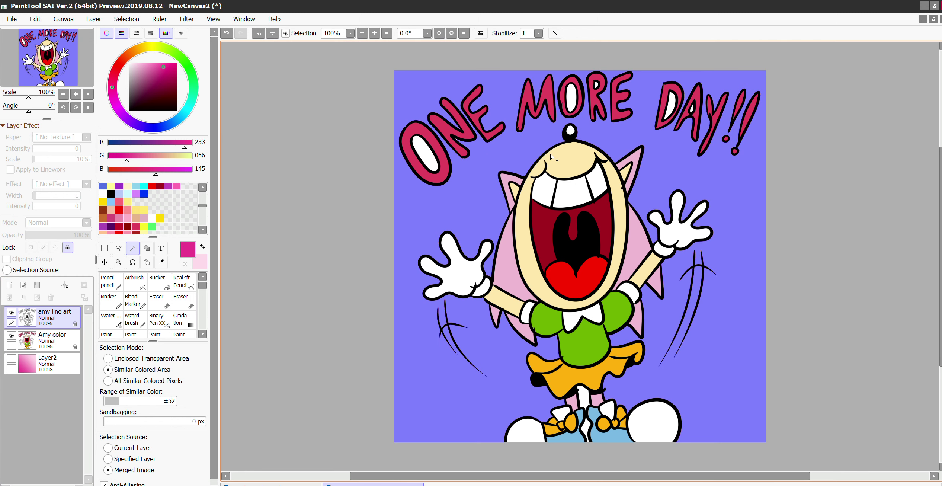
Add the enclosed gaps inside the caption's O, R, D and A letters and between the legs and shoes to the selection.
left_click(430, 157)
left_click(570, 97)
left_click(599, 86)
left_click(670, 105)
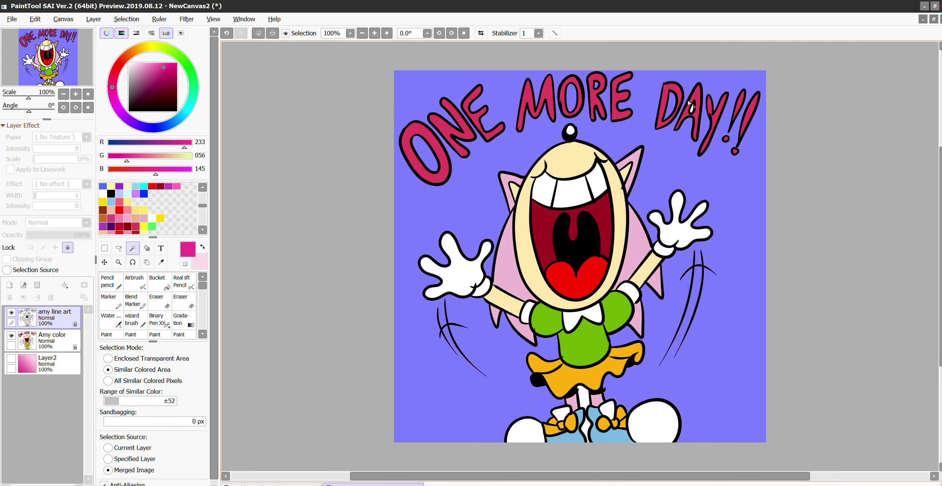
left_click(694, 110)
left_click(585, 400)
left_click(587, 428)
Add a new layer directly beneath the Amy color layer and invert the selection to cover the character and lettering.
left_click(10, 284)
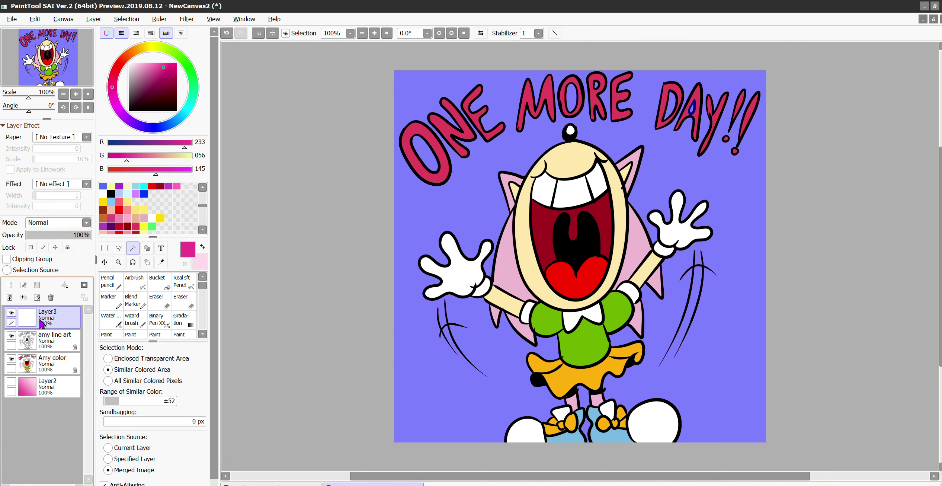
left_click_drag(41, 321, 76, 336)
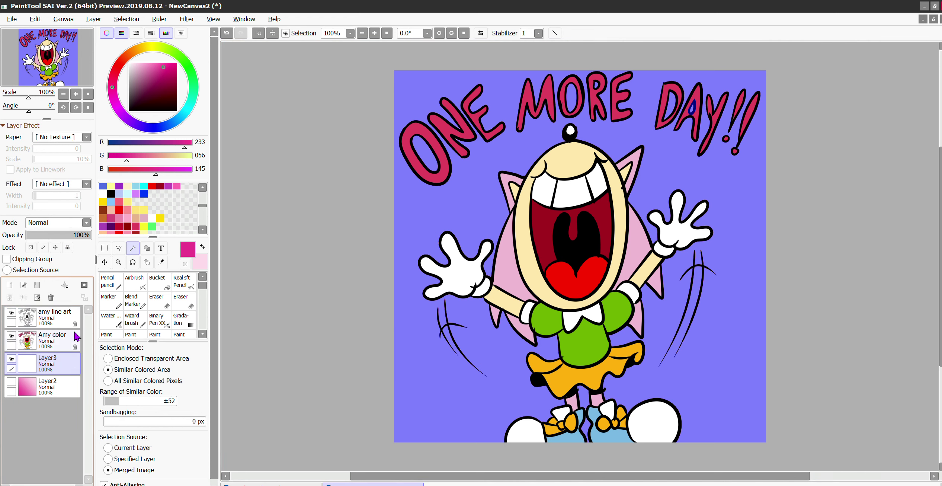
left_click(129, 19)
left_click(138, 44)
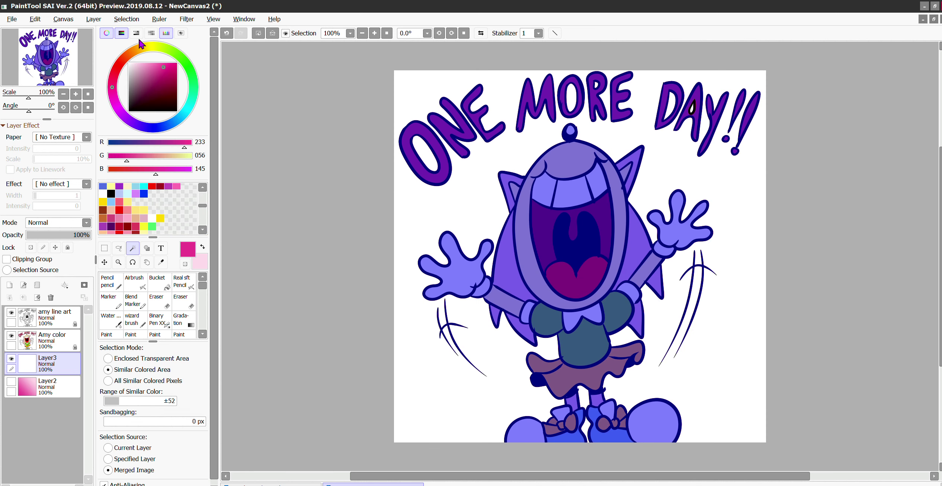
Fill the selected silhouette with black (RGB 0, 0, 0) on the new layer.
left_click(129, 111)
left_click(157, 282)
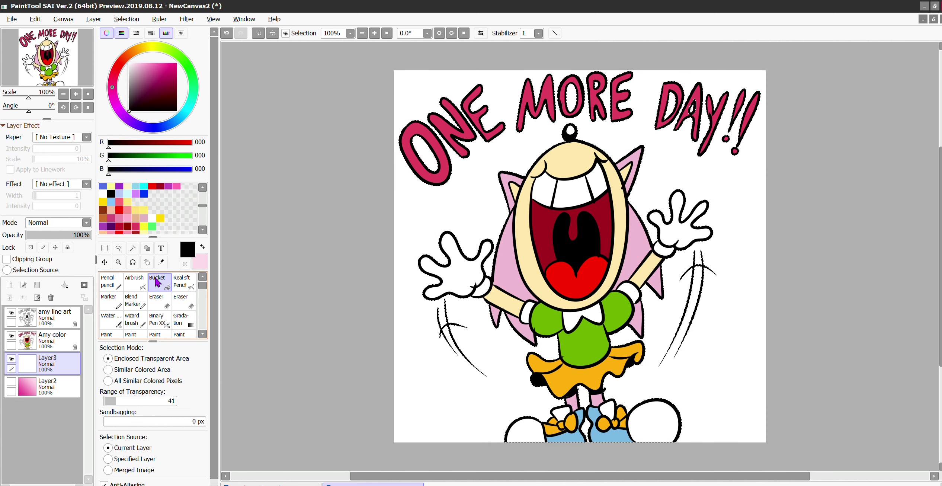
left_click(524, 226)
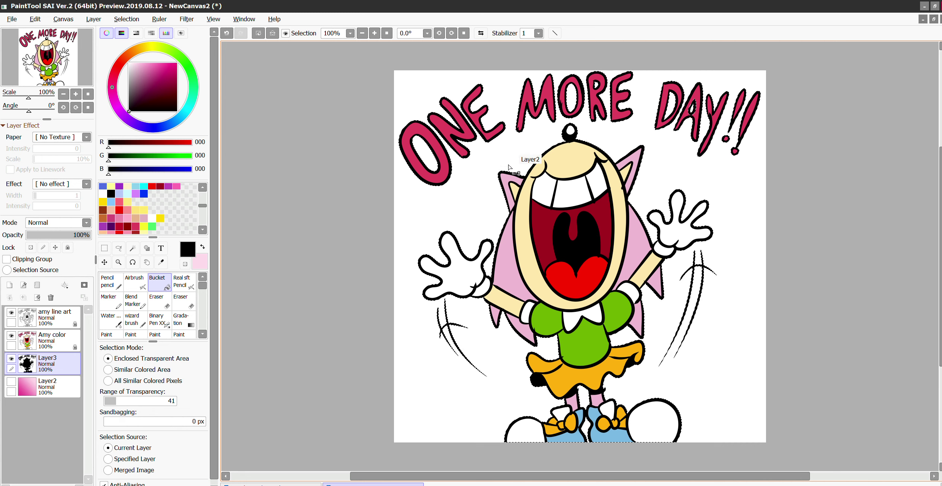
Stretch the black silhouette upward and slightly outward to both sides with a freeform transform, then clear the selection.
key("ctrl+t")
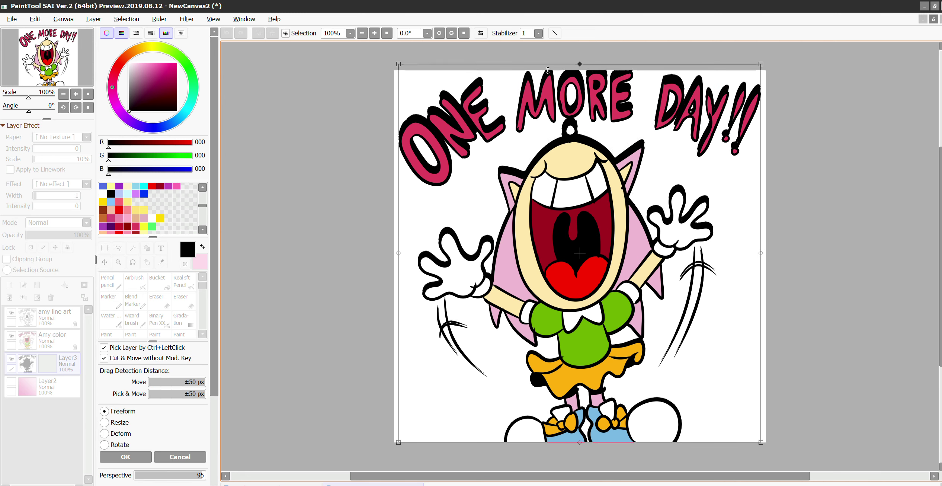
left_click_drag(548, 70, 545, 62)
left_click_drag(761, 58, 765, 47)
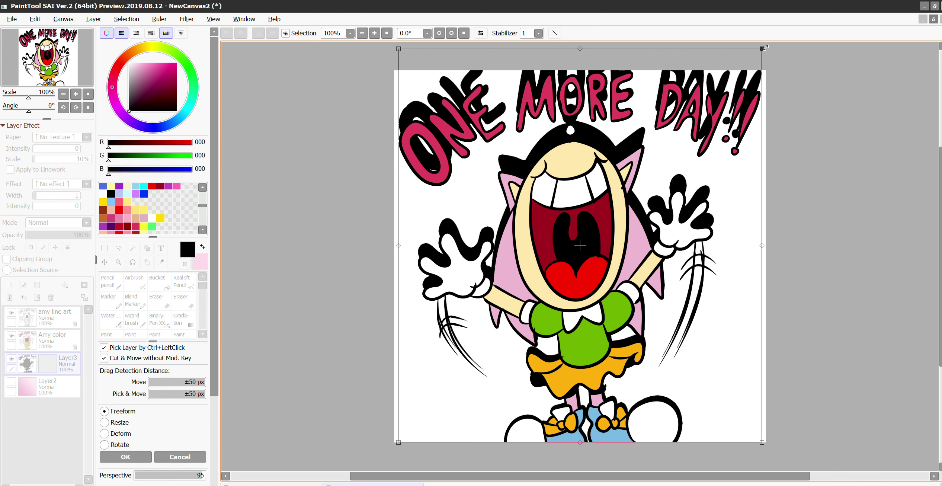
left_click_drag(398, 442, 395, 442)
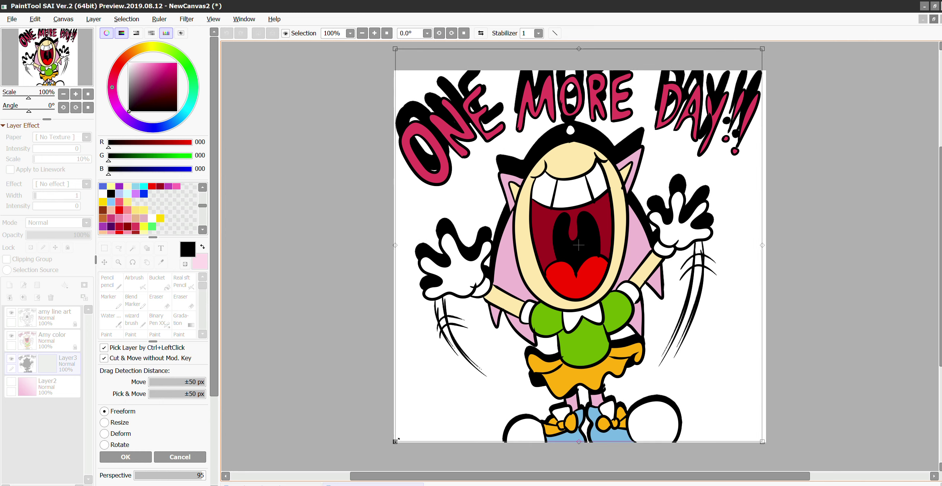
left_click_drag(767, 66, 769, 66)
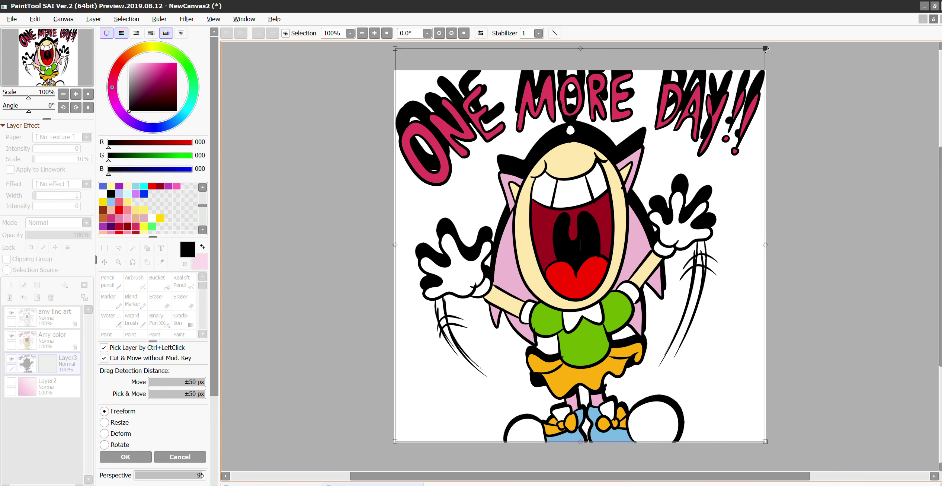
left_click(126, 457)
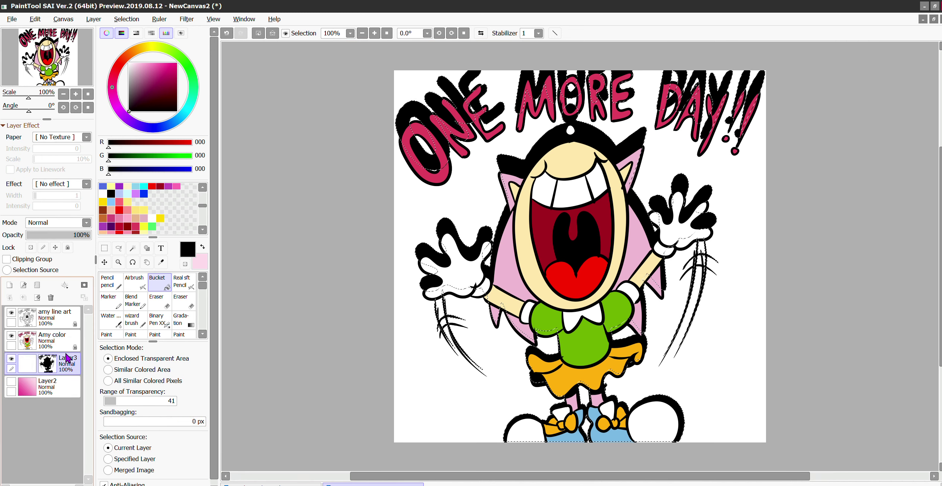
left_click(127, 19)
left_click(137, 41)
Show the pink gradient background layer and lower the black silhouette layer's opacity to 27%.
left_click(11, 382)
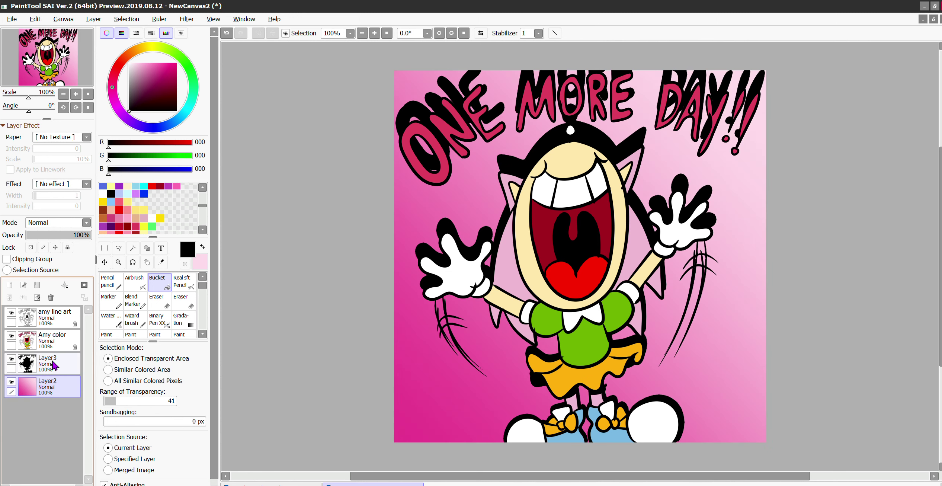
left_click_drag(62, 234, 48, 233)
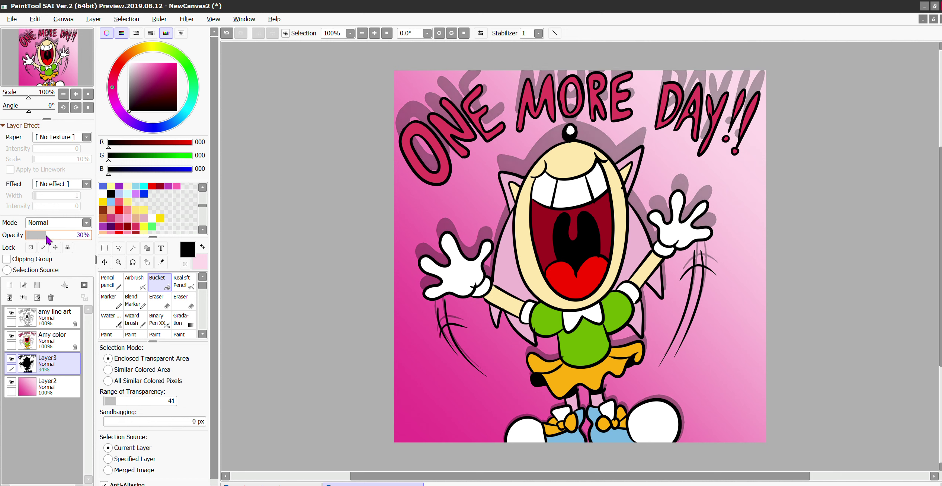
left_click_drag(52, 235, 45, 228)
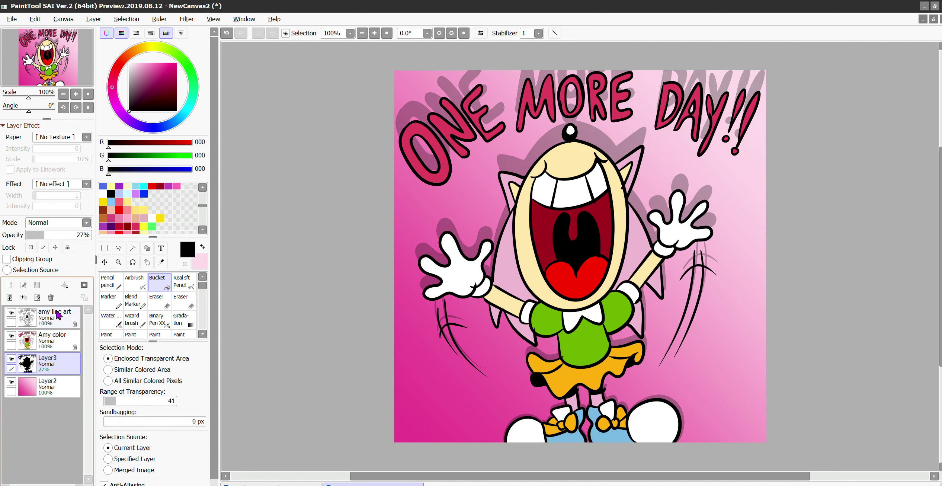
Add a new layer above the amy line art layer and set the Pencil to the x0.1 size range with the softest edge shape.
left_click(66, 323)
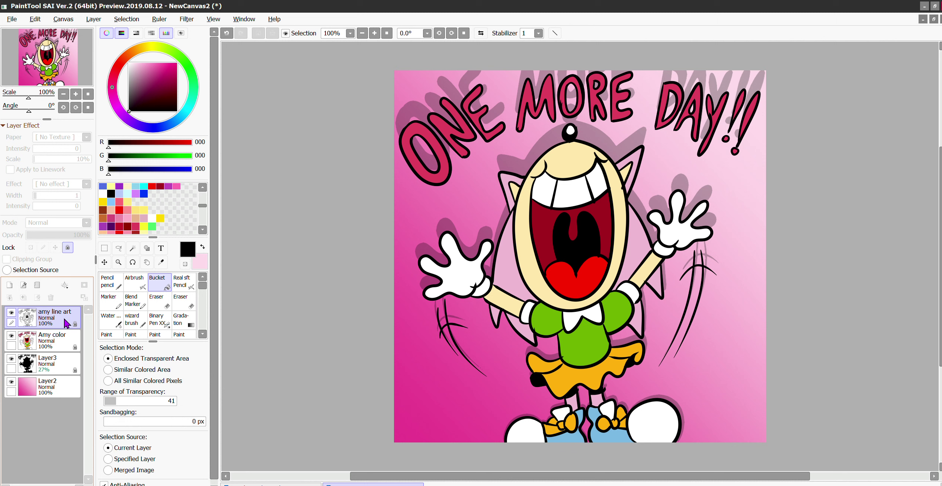
left_click(9, 285)
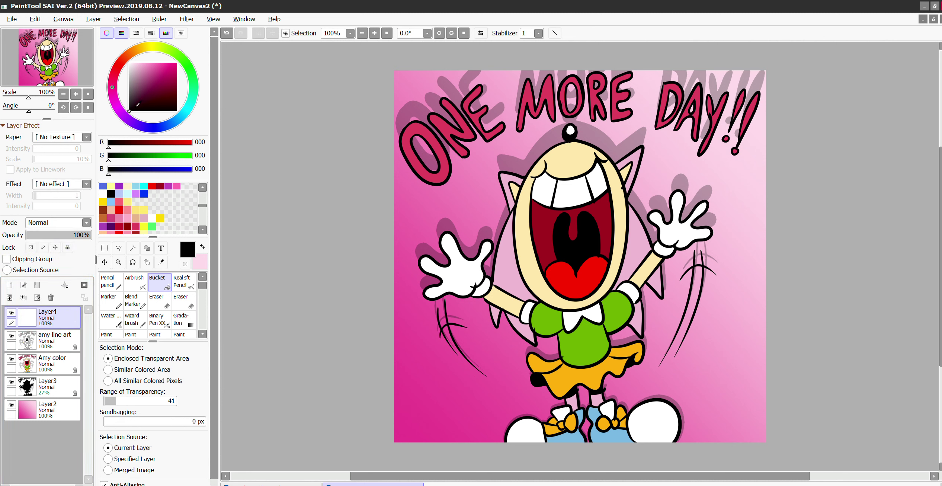
left_click(110, 282)
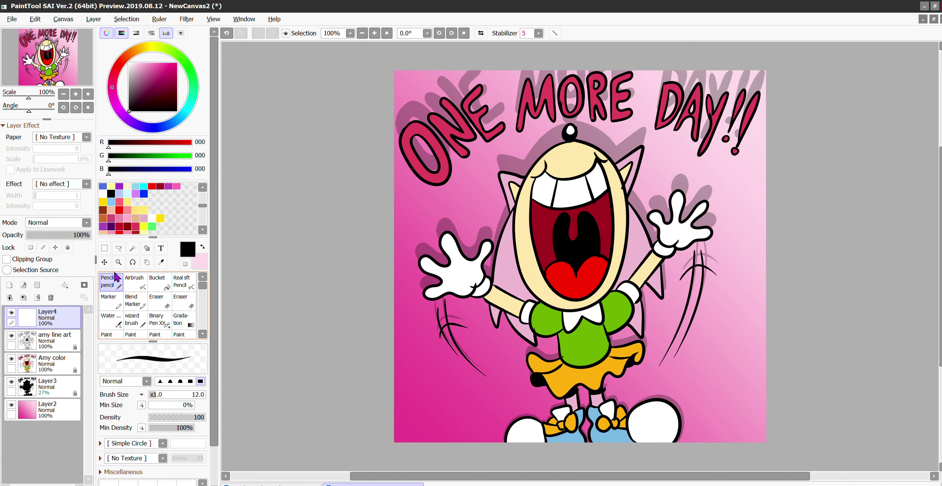
left_click(141, 394)
left_click(151, 396)
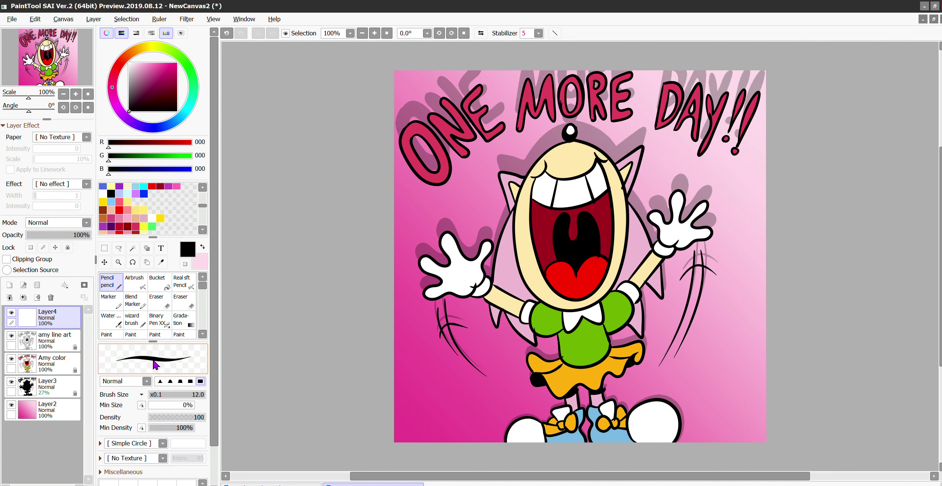
left_click(160, 381)
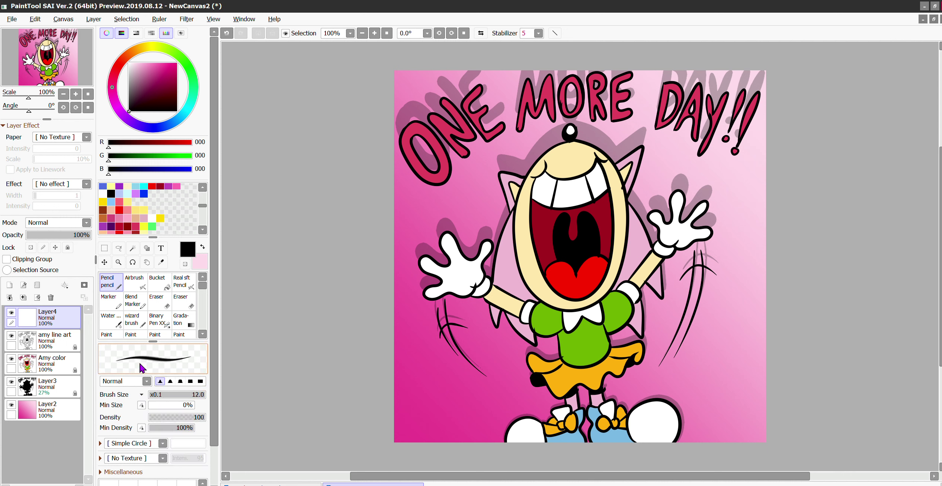
Handwrite the artist's signature with "622" and "2023" beneath it in black on the large white shoe.
mouse_move(644, 419)
left_mouse_down()
mouse_move(656, 410)
mouse_move(665, 417)
mouse_move(636, 428)
mouse_move(658, 427)
left_mouse_up()
left_click(656, 414)
left_click_drag(640, 433, 650, 436)
left_click_drag(653, 432, 662, 439)
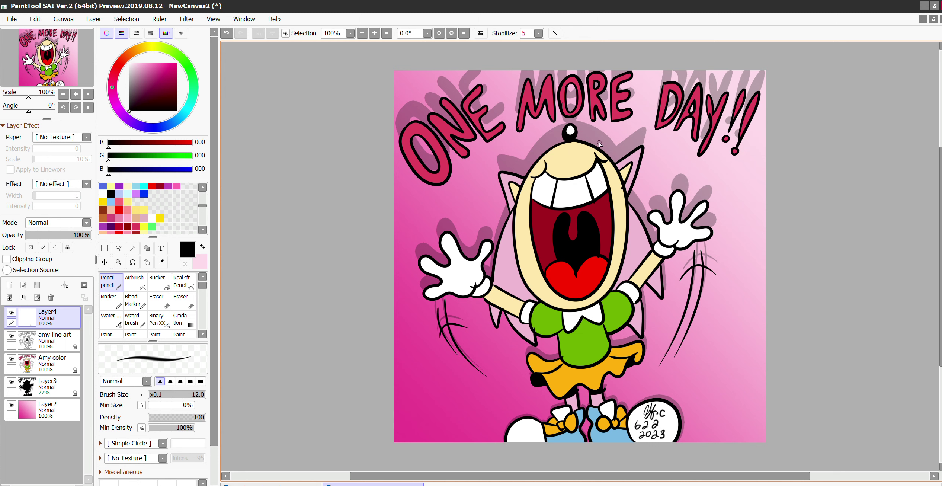
Draw a hair tuft outline on top of the head on a new linework layer, and move that layer below Amy color.
left_click(51, 338)
left_click(24, 285)
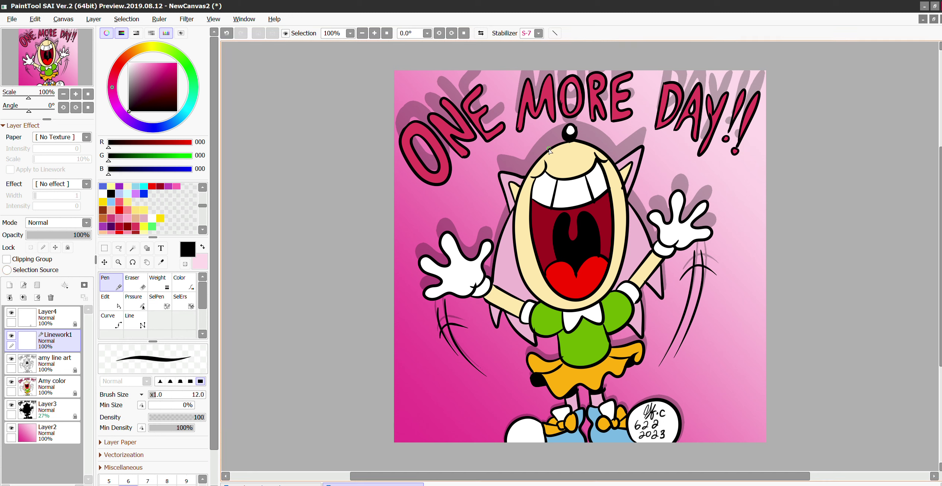
mouse_move(549, 149)
left_mouse_down()
mouse_move(547, 125)
mouse_move(558, 112)
mouse_move(567, 112)
mouse_move(561, 126)
mouse_move(577, 114)
mouse_move(602, 122)
mouse_move(595, 147)
left_mouse_up()
left_click_drag(550, 150, 564, 143)
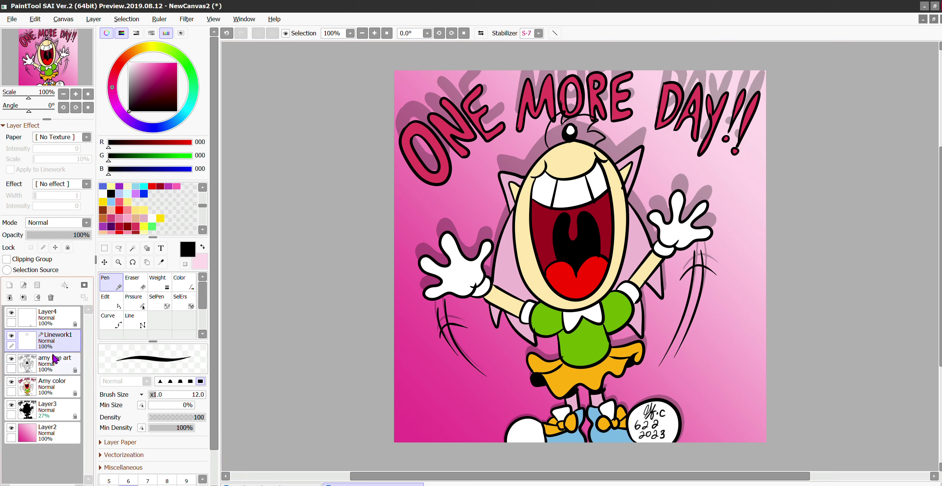
left_click_drag(66, 347, 64, 397)
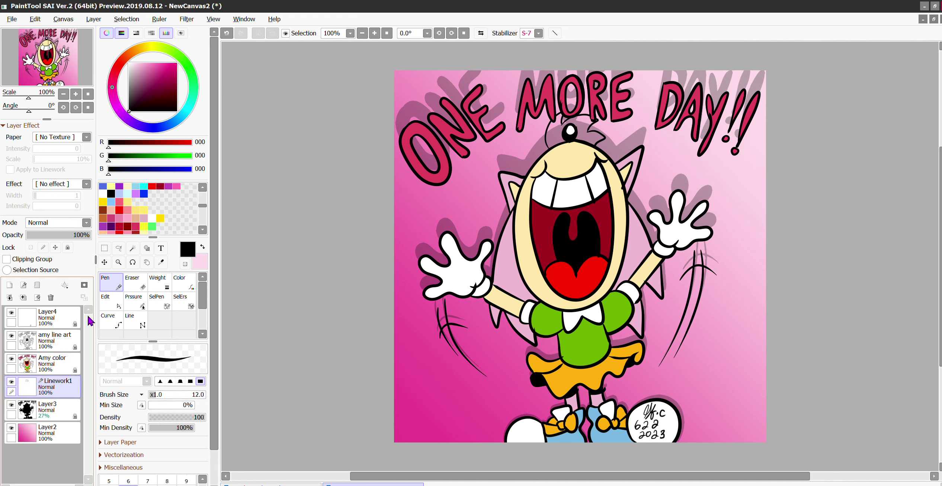
Transfer the hair tuft outline onto a new normal layer beneath Linework1 and delete the emptied linework layer.
left_click(10, 285)
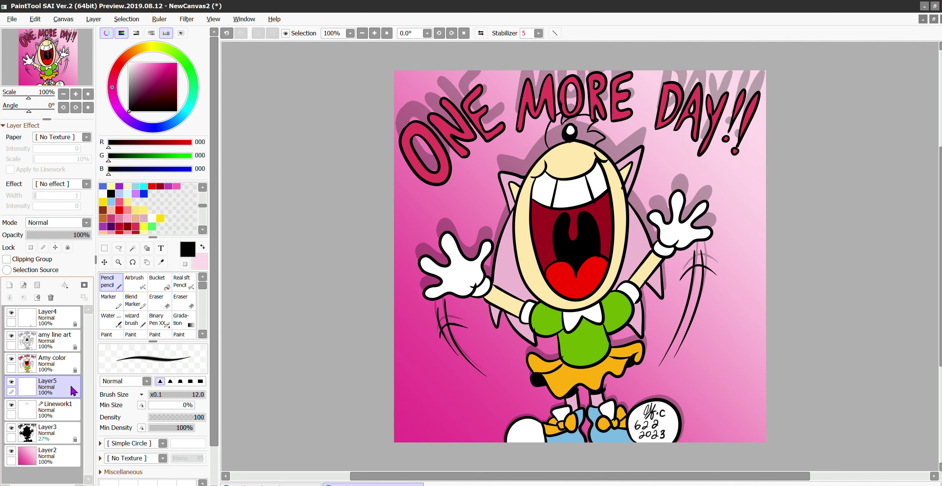
left_click_drag(71, 389, 66, 410)
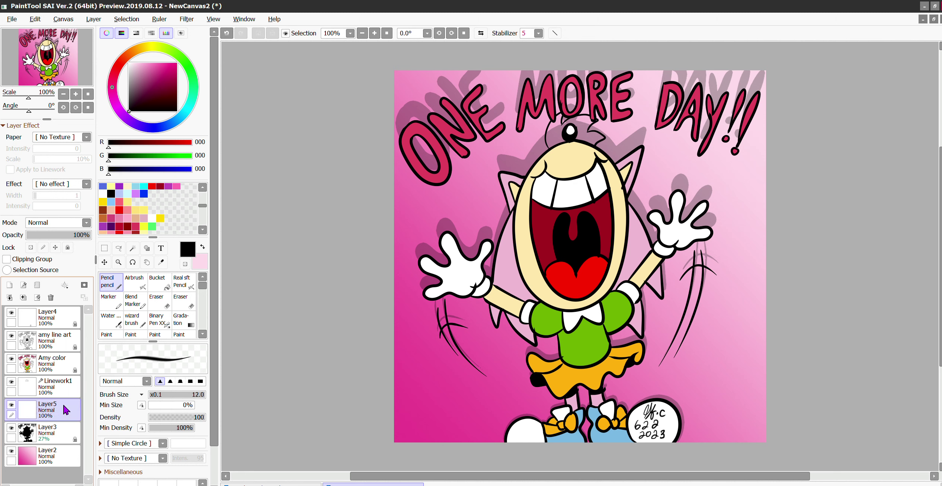
left_click(58, 387)
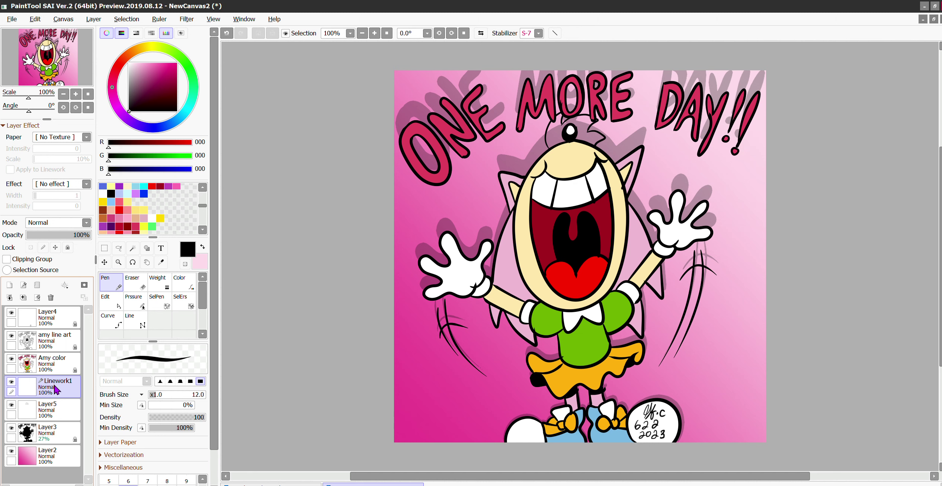
left_click(51, 298)
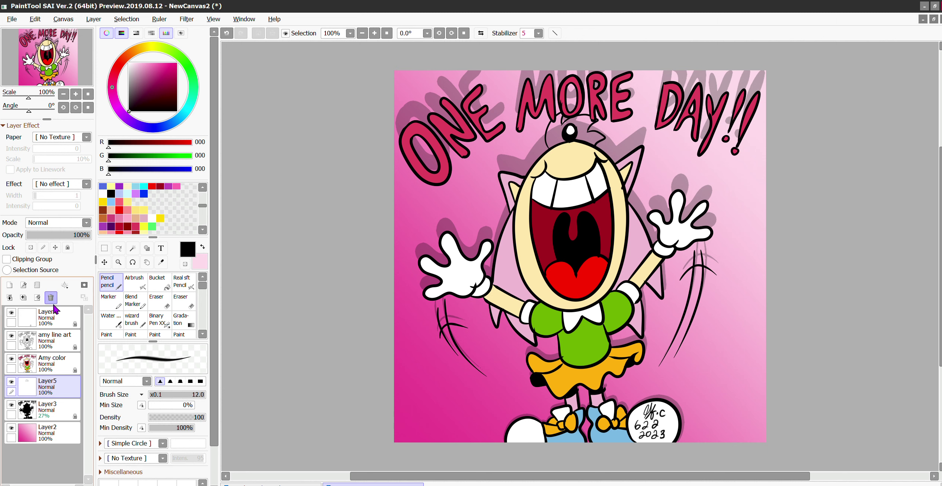
Duplicate the Layer5 hair tuft outline layer and place the copy directly beneath the original.
left_click(94, 19)
left_click(112, 60)
left_click_drag(57, 391, 74, 408)
left_click(73, 408)
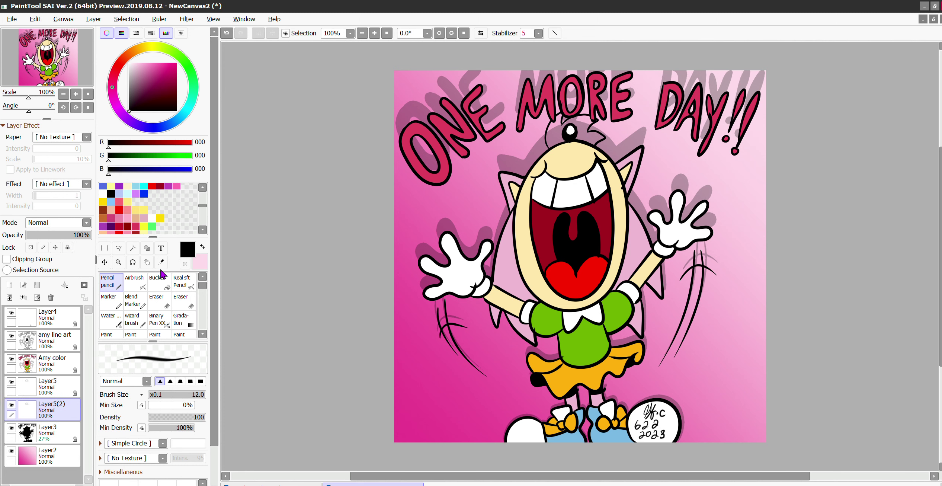
Sample the character's pink hair color (RGB 241, 184, 211) and fill the hair tuft with it using the Bucket.
left_click(160, 262)
left_click(502, 265)
left_click(158, 283)
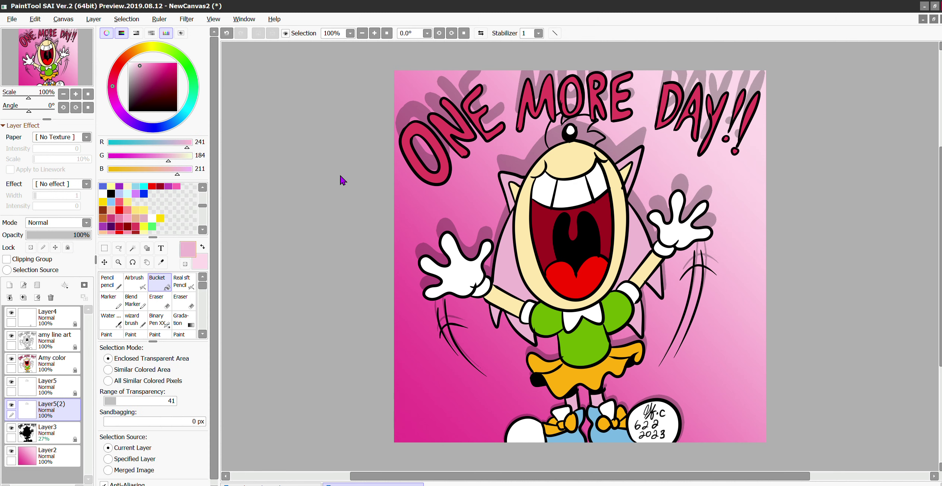
left_click(562, 136)
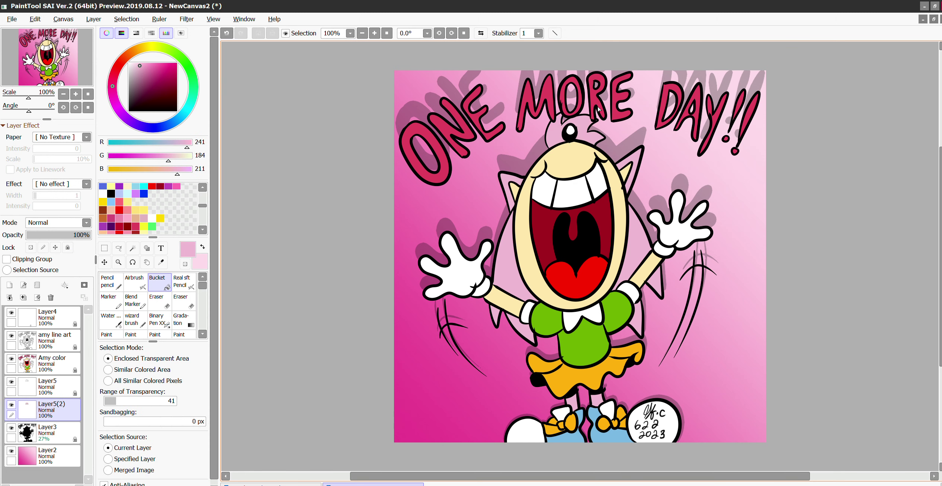